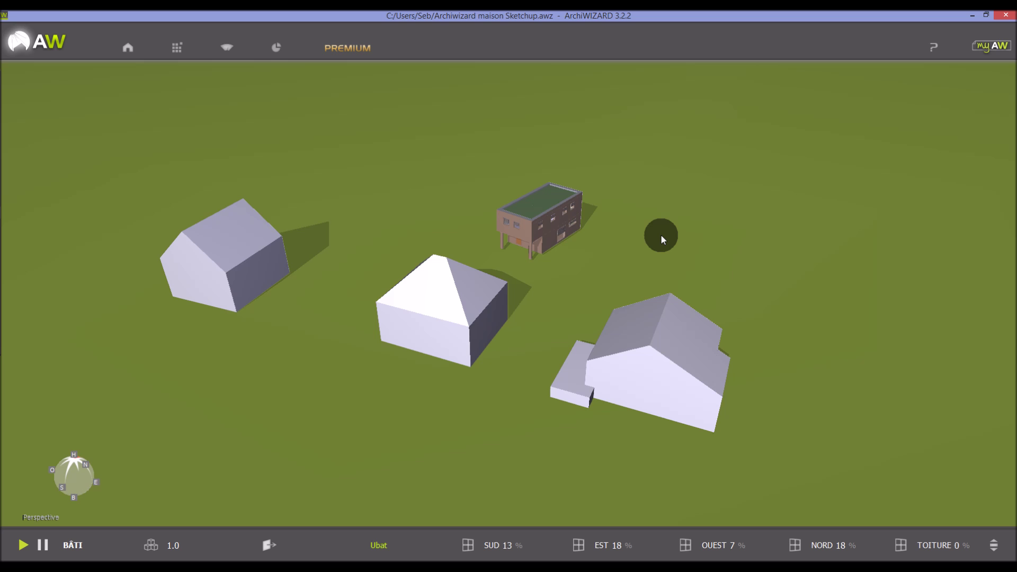
- Examine the brick house and the three surrounding buildings in the perspective view from several angles and distances
drag(535, 263, 454, 251)
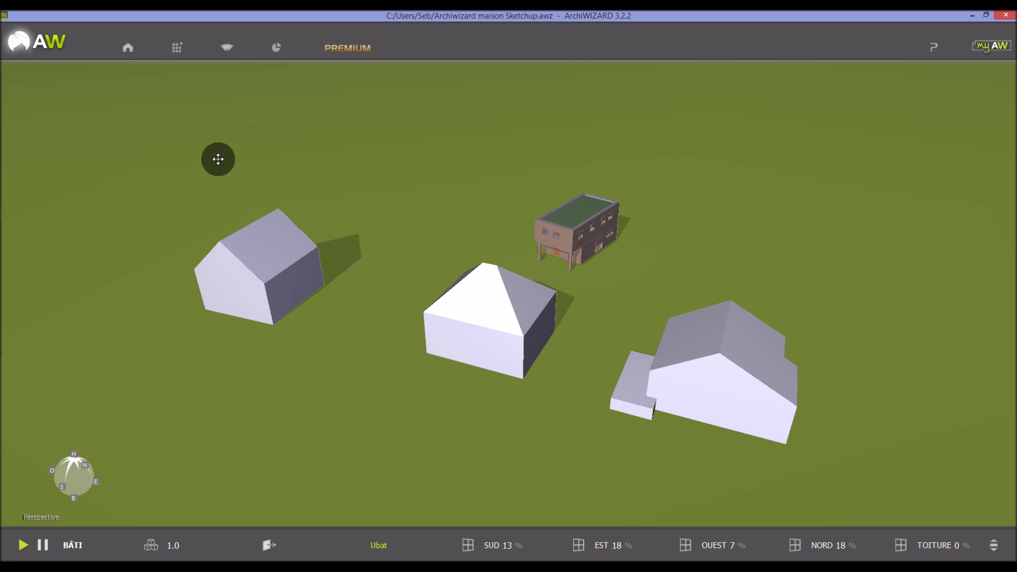
right_drag(539, 398, 529, 426)
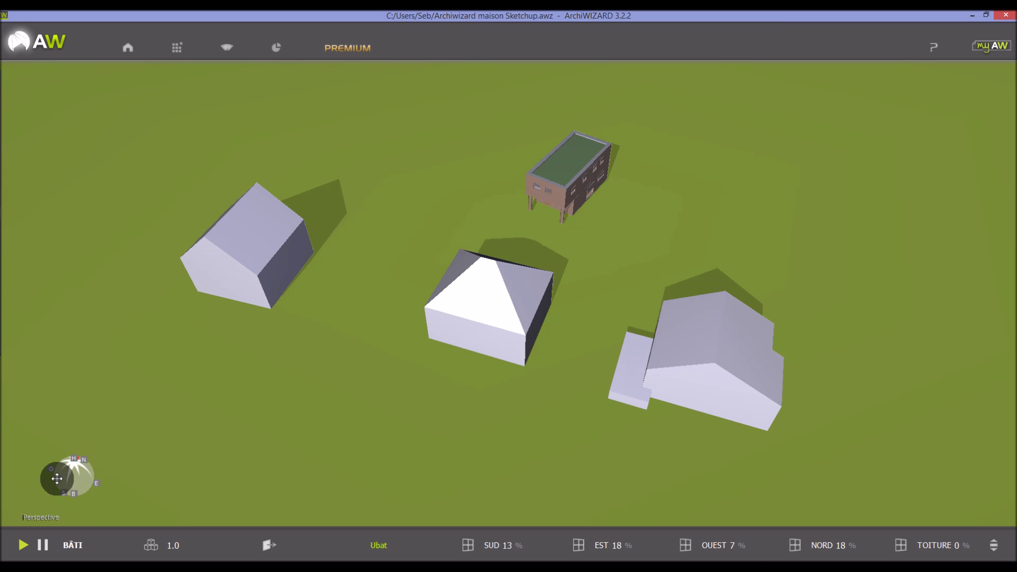
mouse_move(218, 414)
right_down()
mouse_move(341, 433)
mouse_move(337, 345)
mouse_move(225, 363)
mouse_move(231, 426)
mouse_move(229, 418)
right_up()
mouse_move(547, 256)
right_down()
mouse_move(567, 232)
mouse_move(559, 179)
mouse_move(547, 222)
mouse_move(539, 213)
mouse_move(574, 246)
mouse_move(545, 342)
mouse_move(539, 178)
mouse_move(535, 318)
mouse_move(550, 246)
mouse_move(540, 247)
right_up()
scroll(541, 189, up, 5)
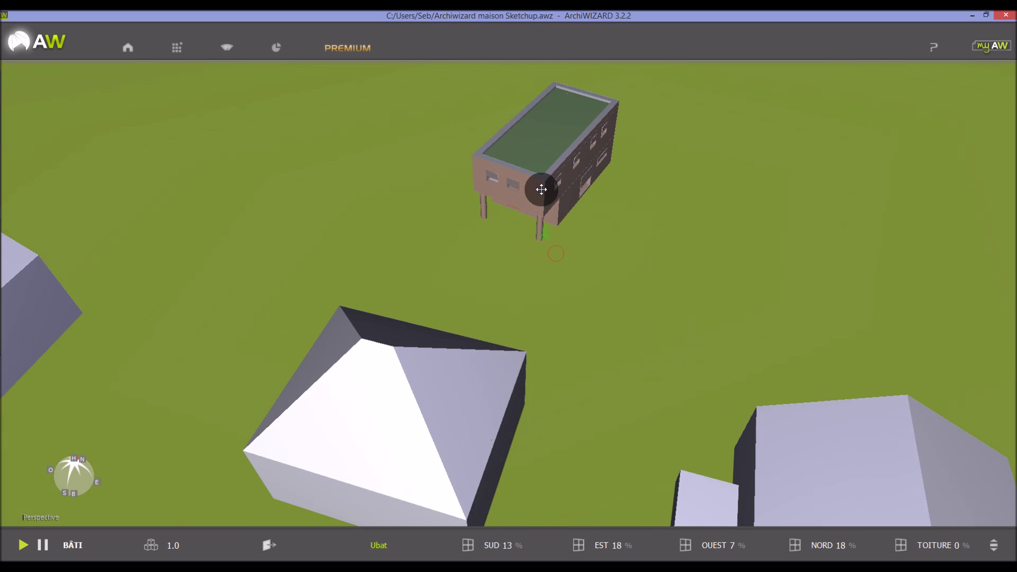
scroll(541, 189, down, 4)
scroll(541, 188, down, 3)
right_drag(568, 257, 580, 270)
- Show the model in north elevation, top, bottom and south elevation views, and return to perspective
mouse_move(73, 475)
mouse_down()
mouse_move(82, 484)
mouse_move(112, 477)
mouse_move(83, 505)
mouse_move(83, 463)
mouse_up()
click(83, 455)
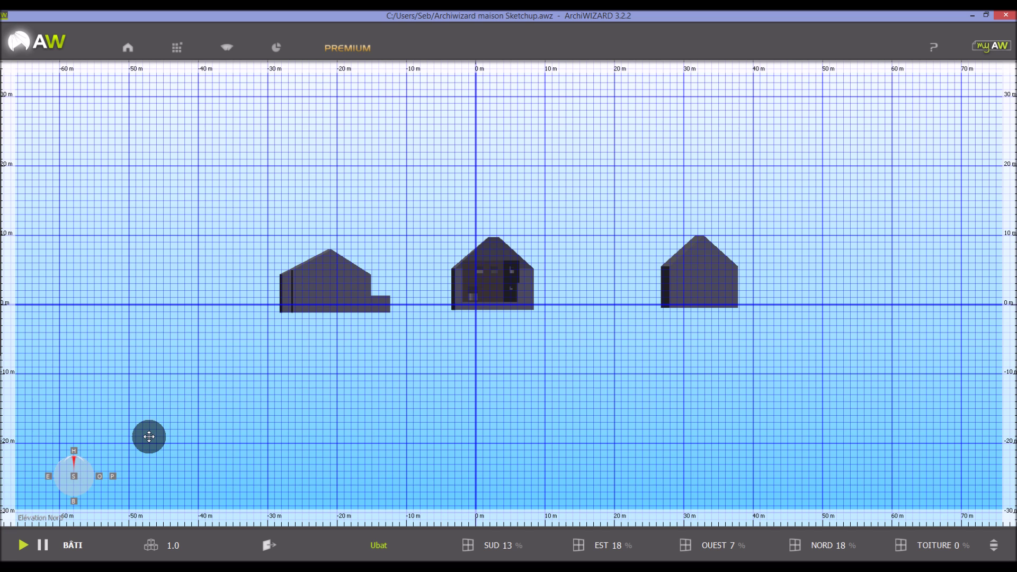
click(74, 451)
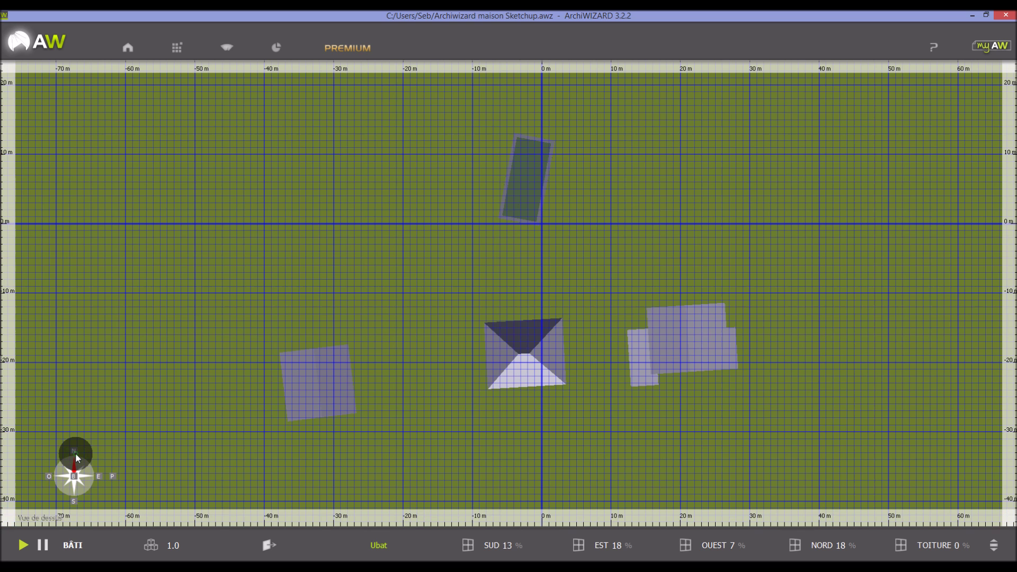
click(77, 481)
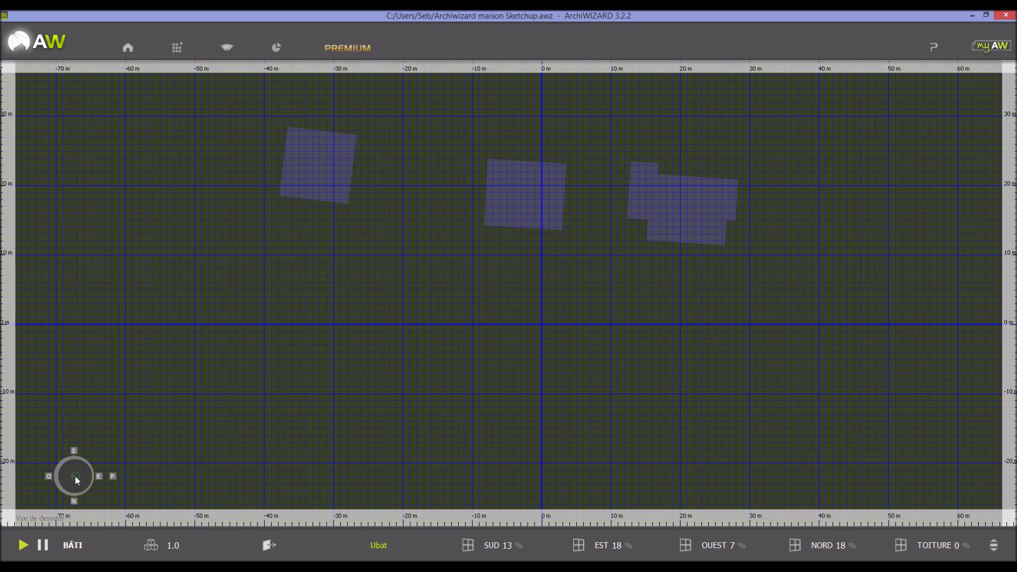
click(77, 453)
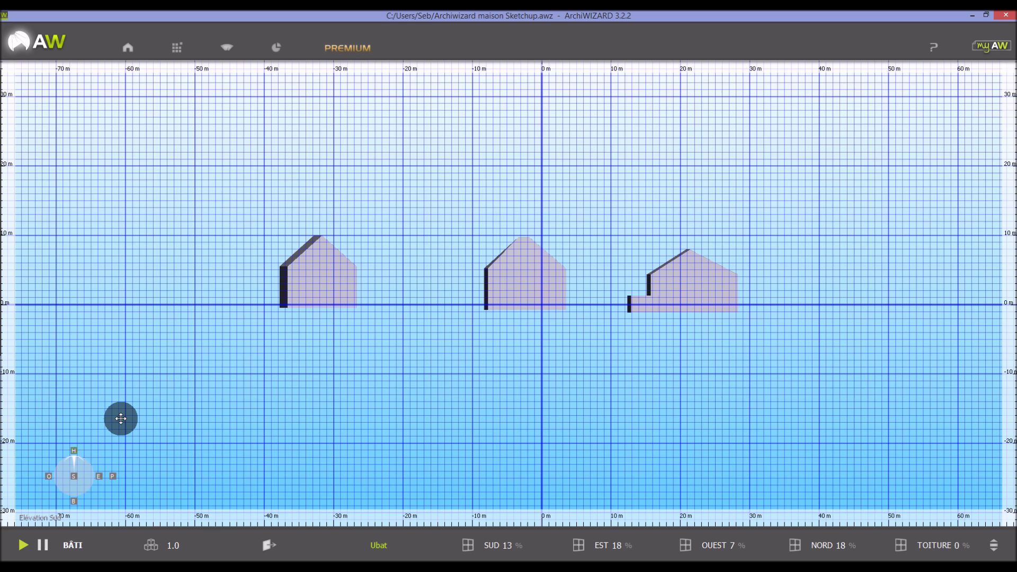
click(112, 476)
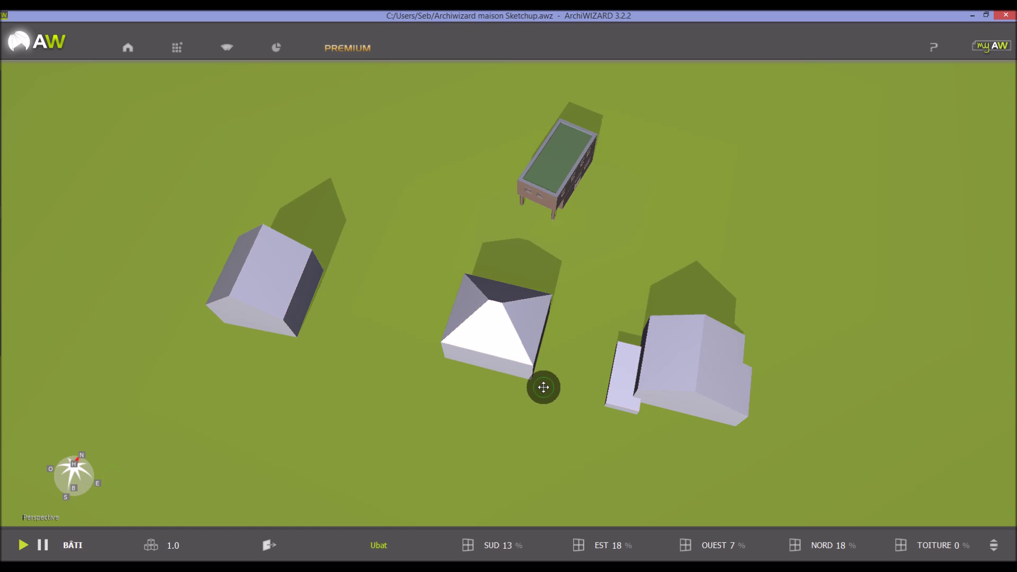
- Cycle through all the plan and elevation views back to perspective and look over the buildings
drag(542, 387, 514, 348)
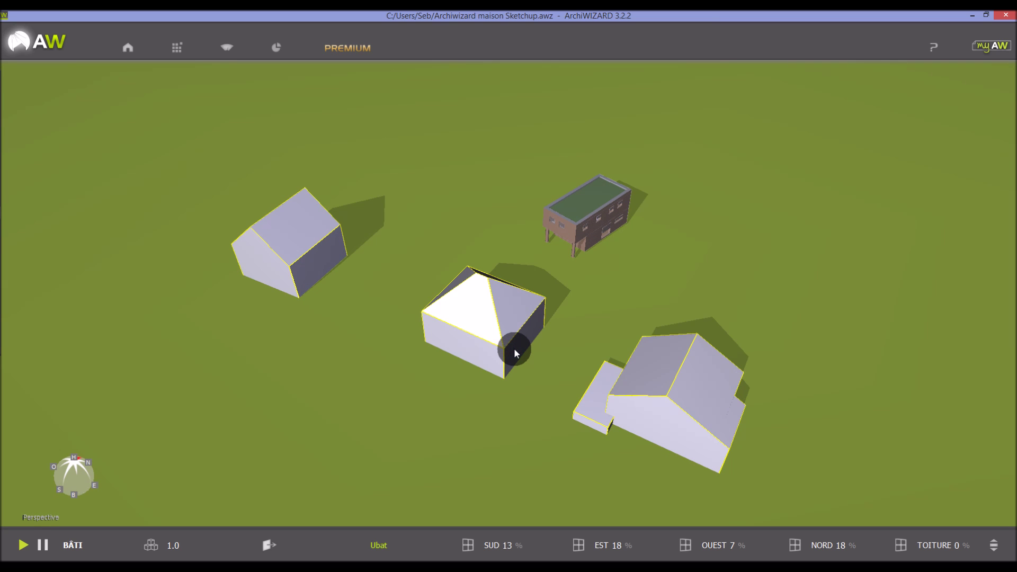
key(ctrl+Tab)
key(ctrl+Tab)
key(ctrl+Tab)
key(ctrl+Tab)
key(ctrl+Tab)
key(ctrl+Tab)
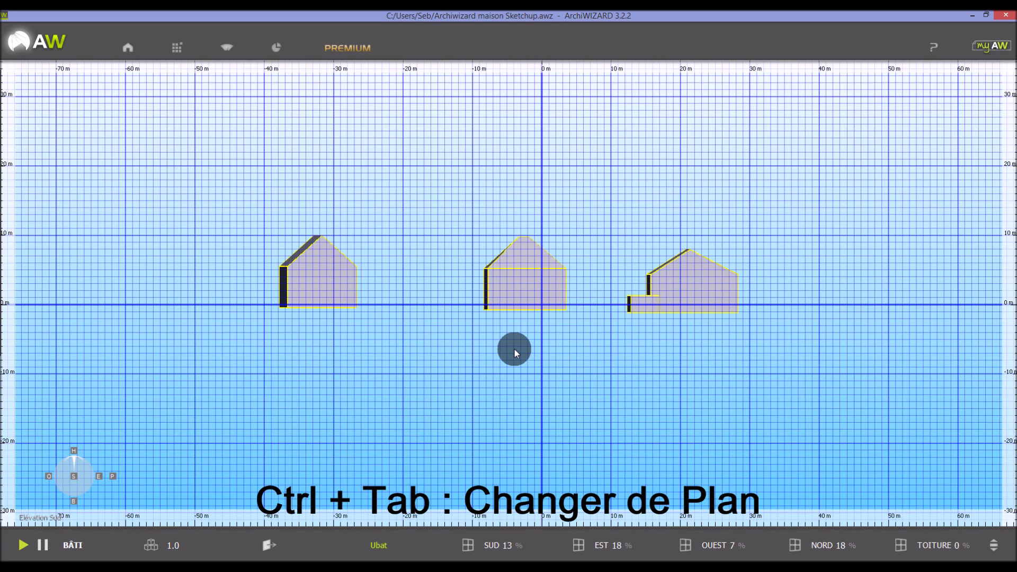
key(ctrl+Tab)
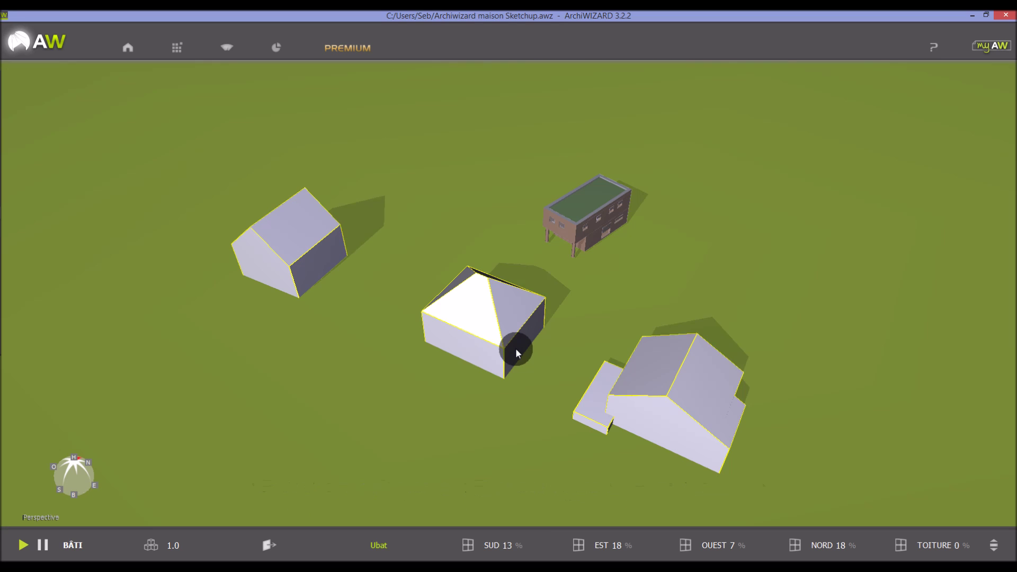
right_drag(592, 298, 605, 282)
scroll(633, 220, up, 3)
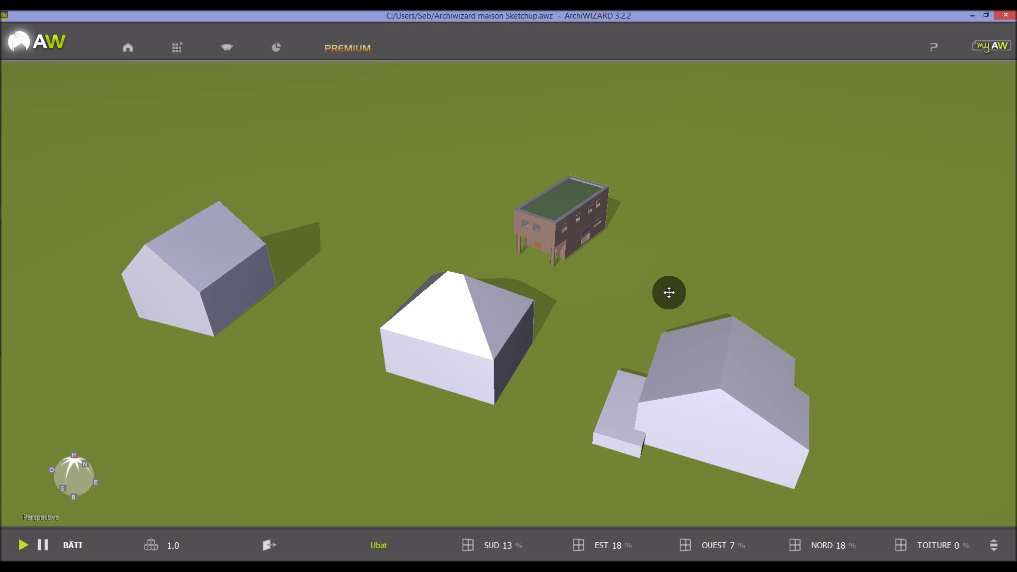
- Set the editing windows to open on selection (Sur sélection) in the preferences, leaving Une seule à la fois off
mouse_move(2, 189)
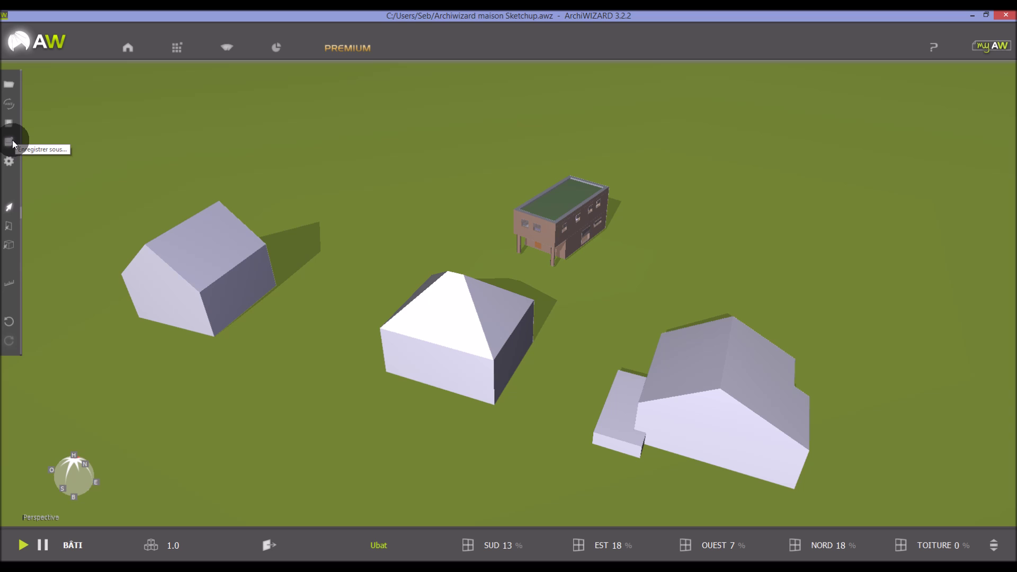
click(9, 161)
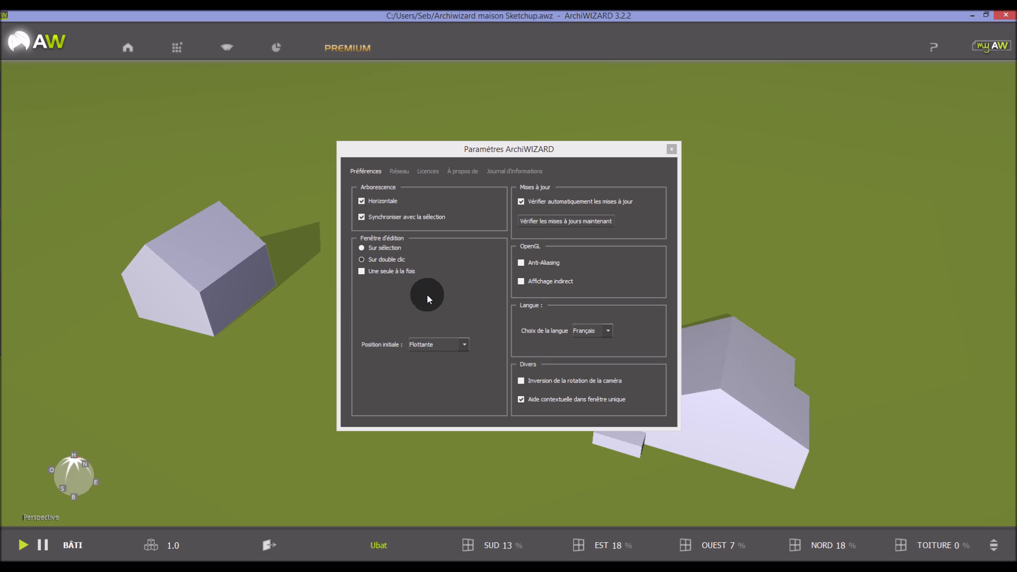
click(360, 271)
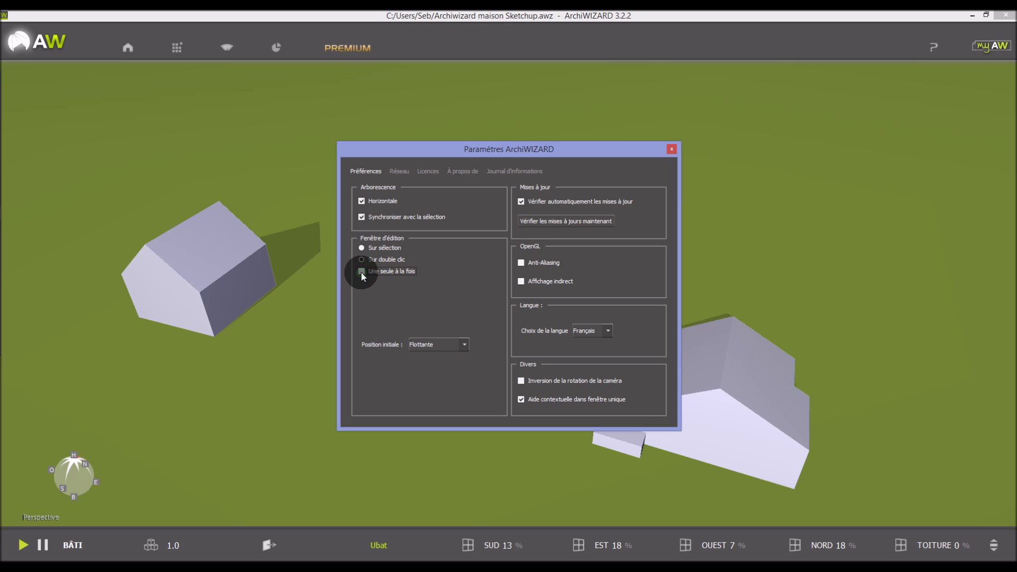
click(361, 271)
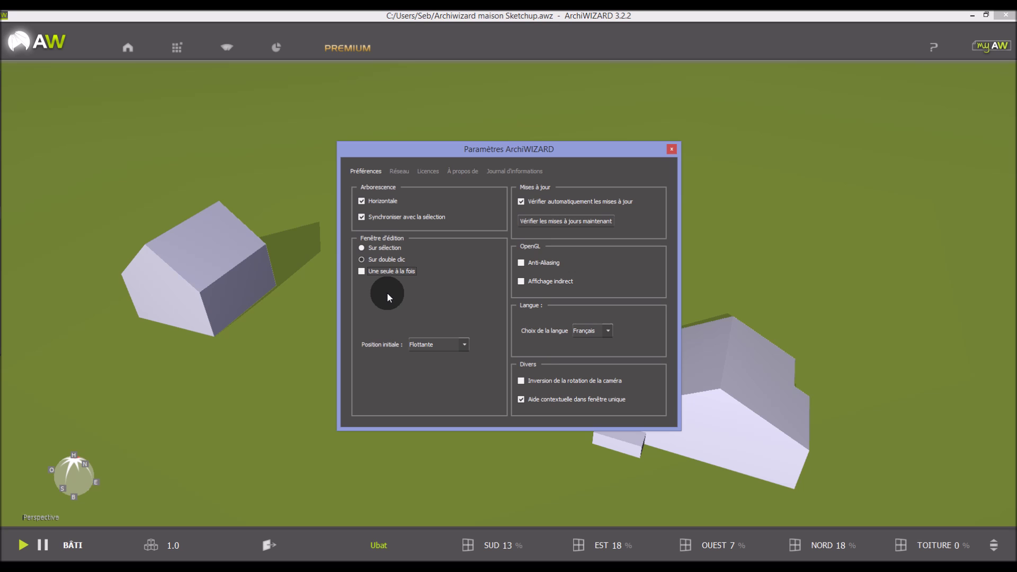
mouse_move(493, 149)
mouse_down()
mouse_move(658, 141)
mouse_move(504, 151)
mouse_up()
click(371, 249)
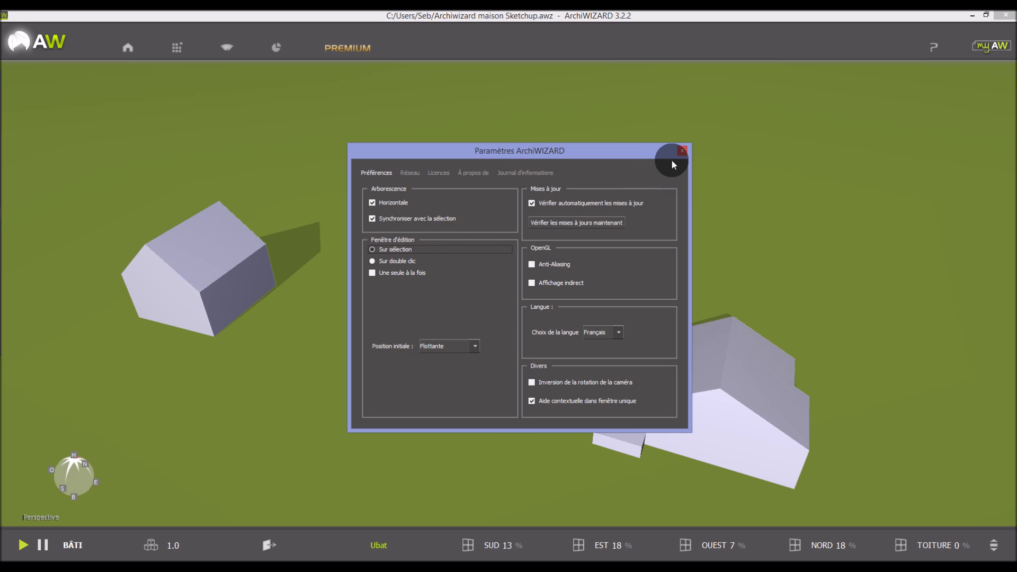
click(682, 152)
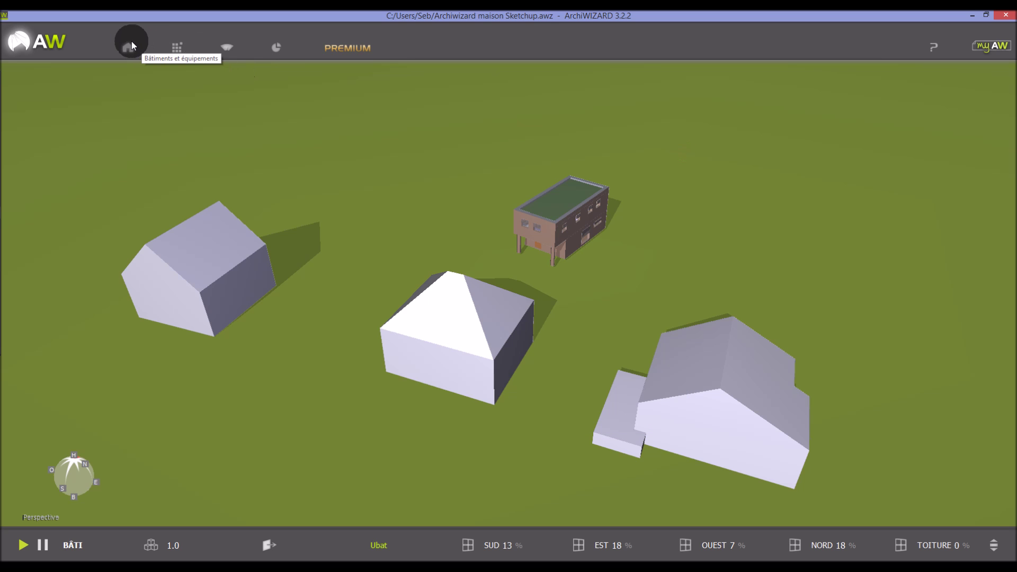
- Turn the Imagerie solaire display on and off again, and close its settings window
click(231, 46)
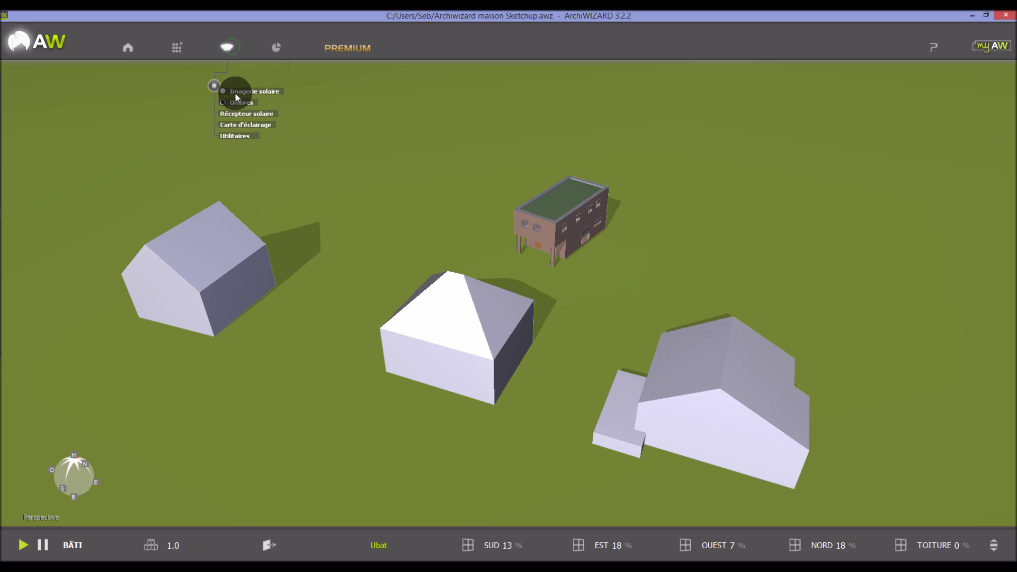
click(223, 91)
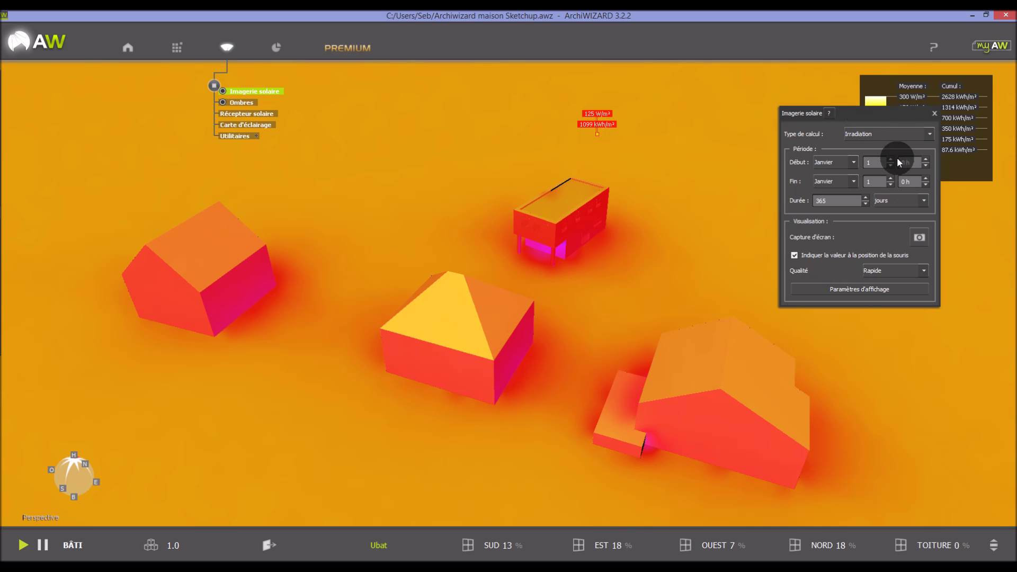
drag(876, 116, 451, 151)
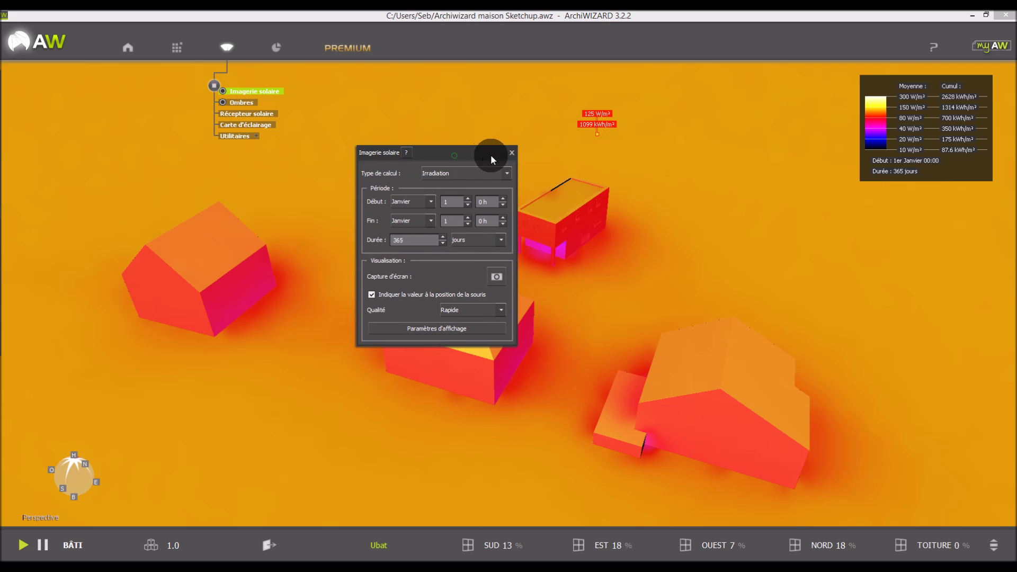
click(509, 148)
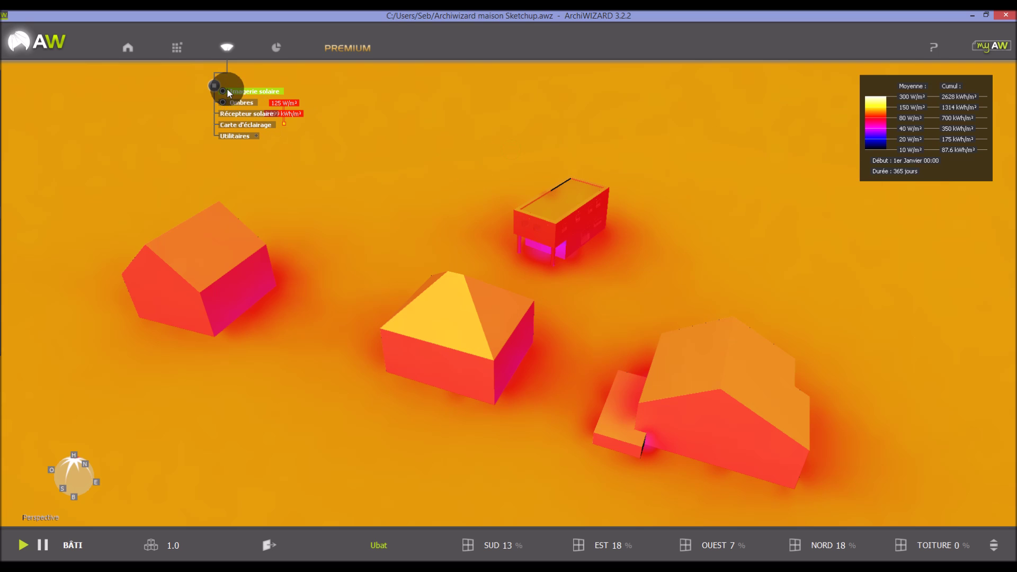
click(224, 91)
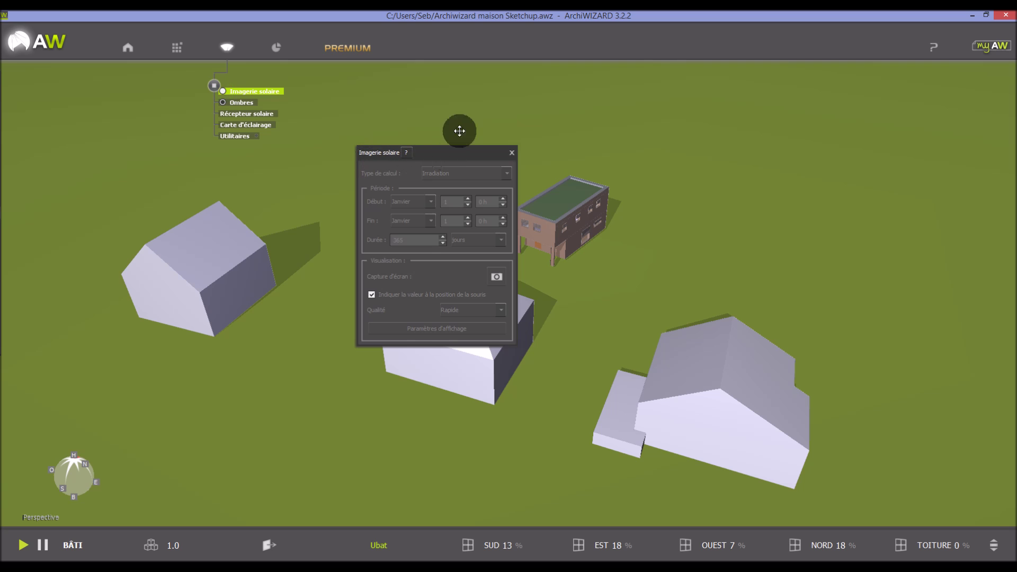
click(512, 153)
- Choose Flottante as the initial position of the editing windows in the preferences
mouse_move(8, 143)
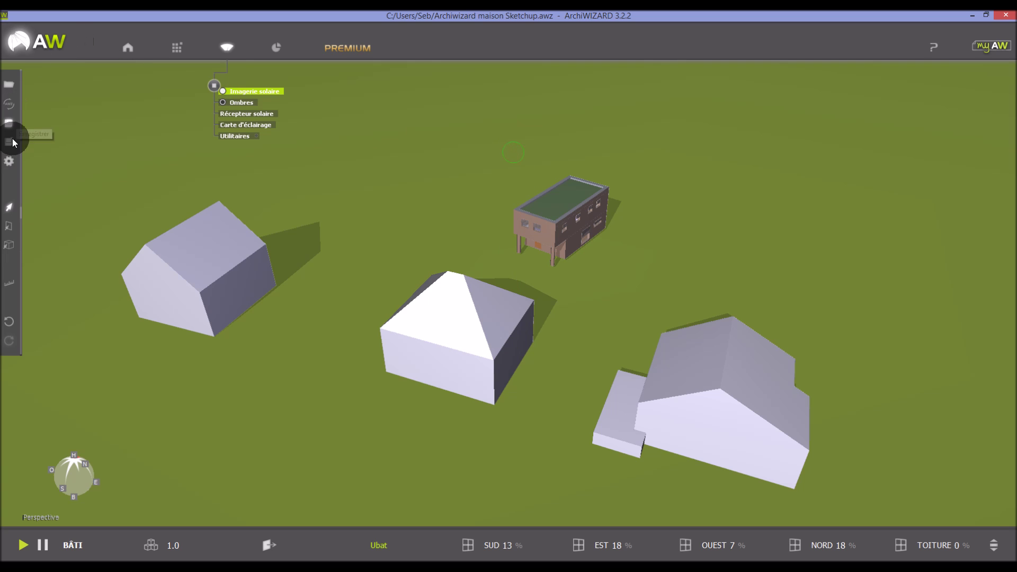
click(9, 160)
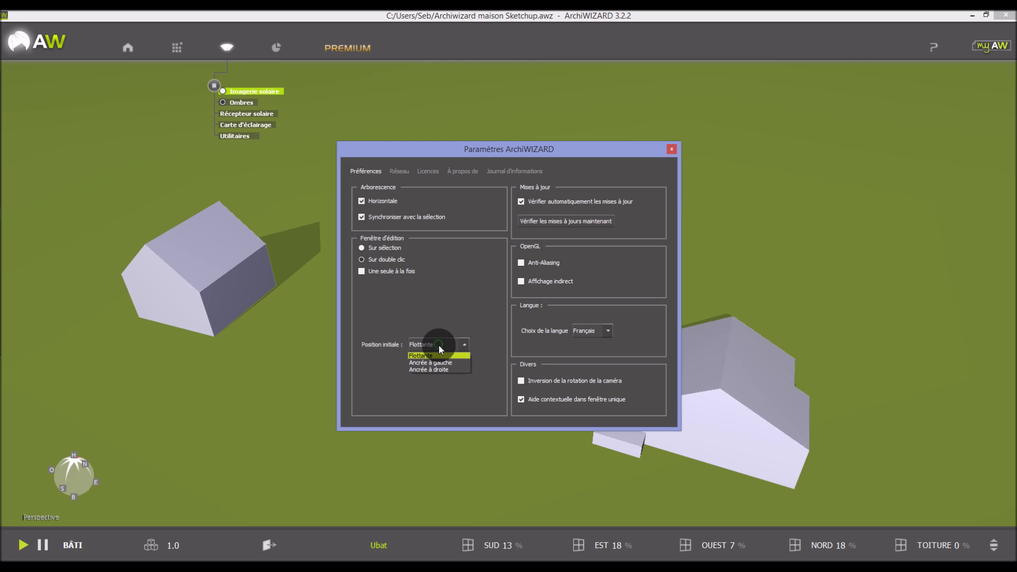
click(441, 355)
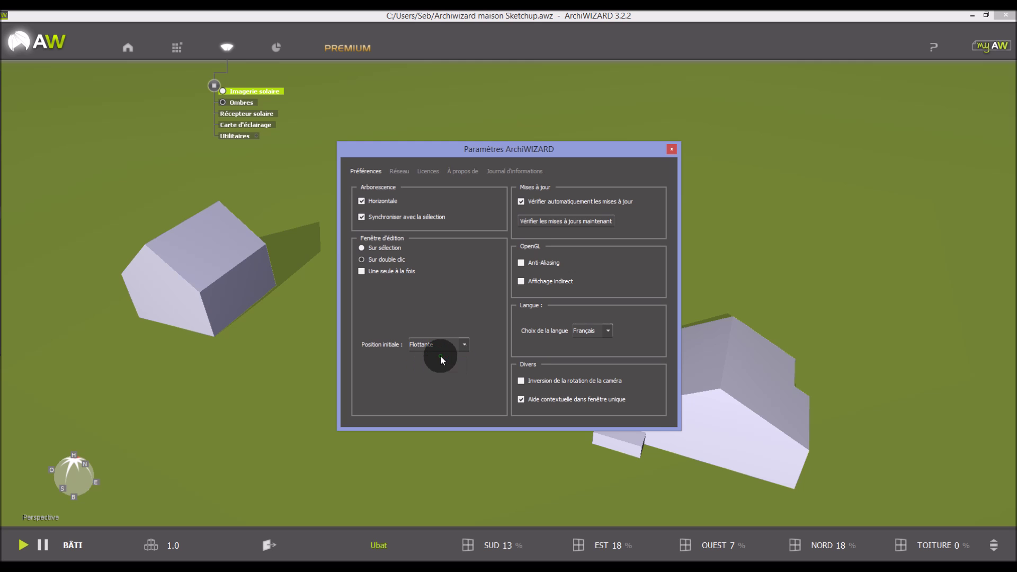
click(671, 150)
- Open the Imagerie solaire settings and the Bâtiment properties side by side, and close both windows
click(244, 91)
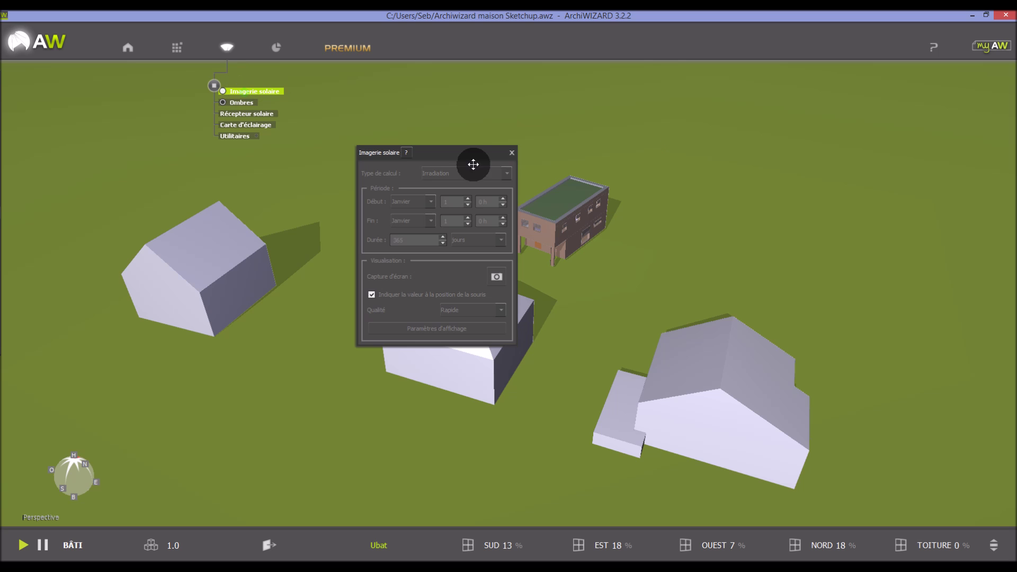
drag(462, 159, 870, 99)
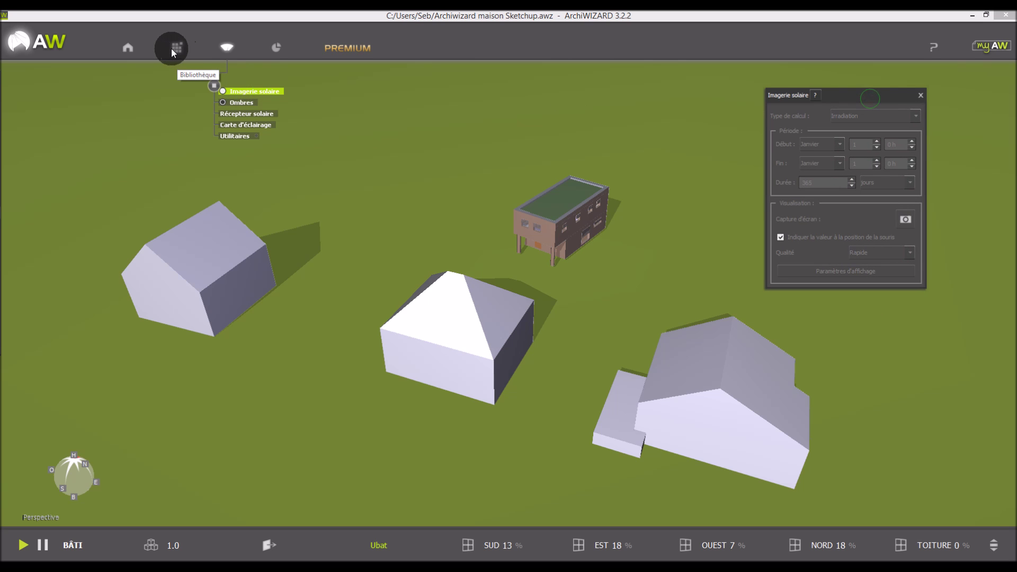
click(177, 49)
click(110, 46)
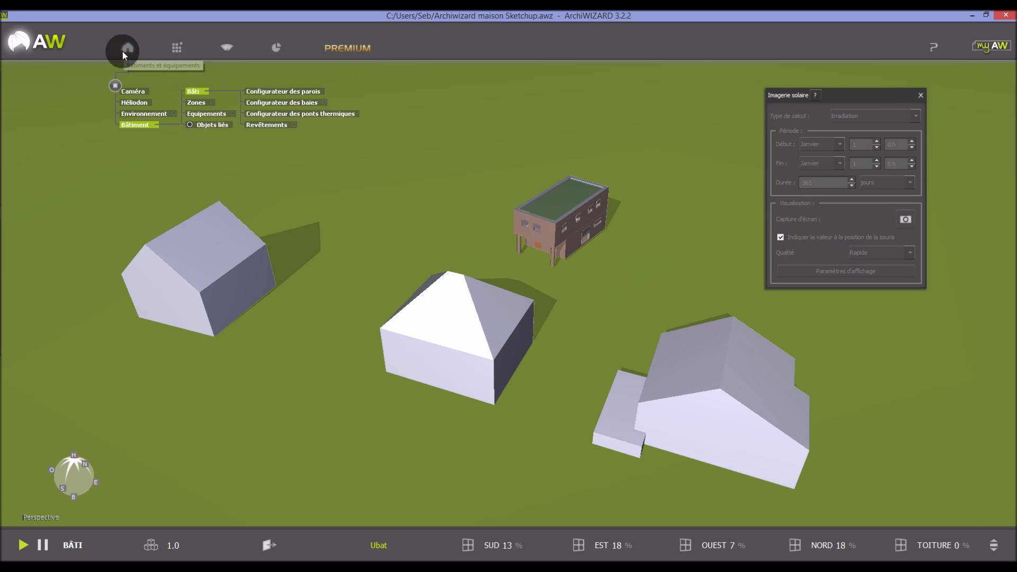
click(138, 123)
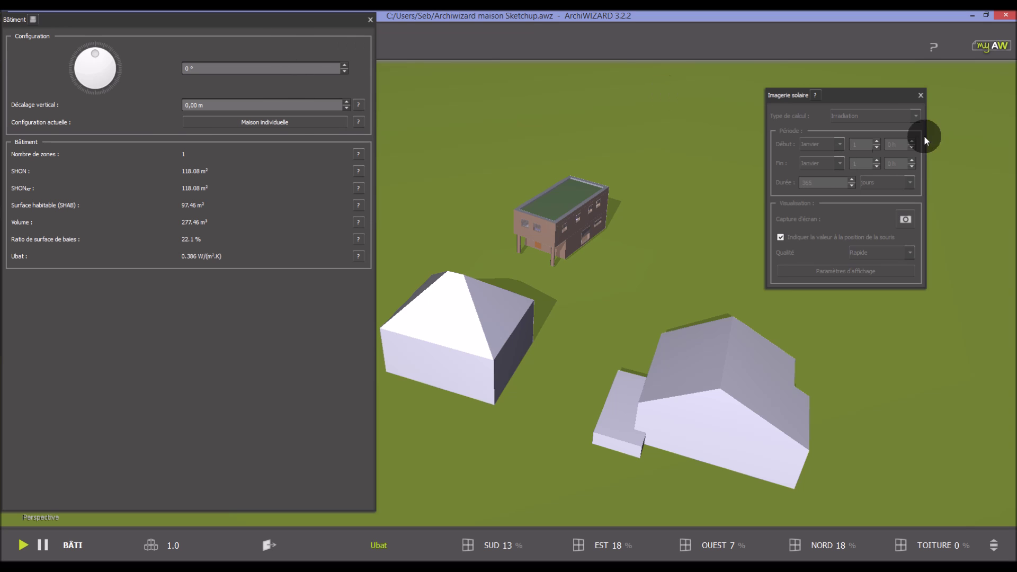
click(371, 19)
click(920, 96)
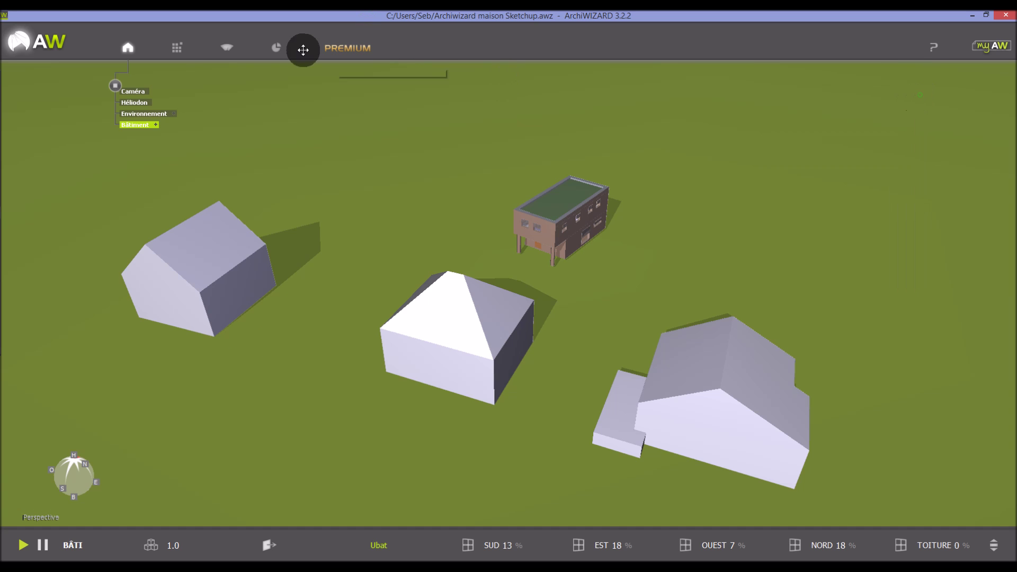
click(128, 47)
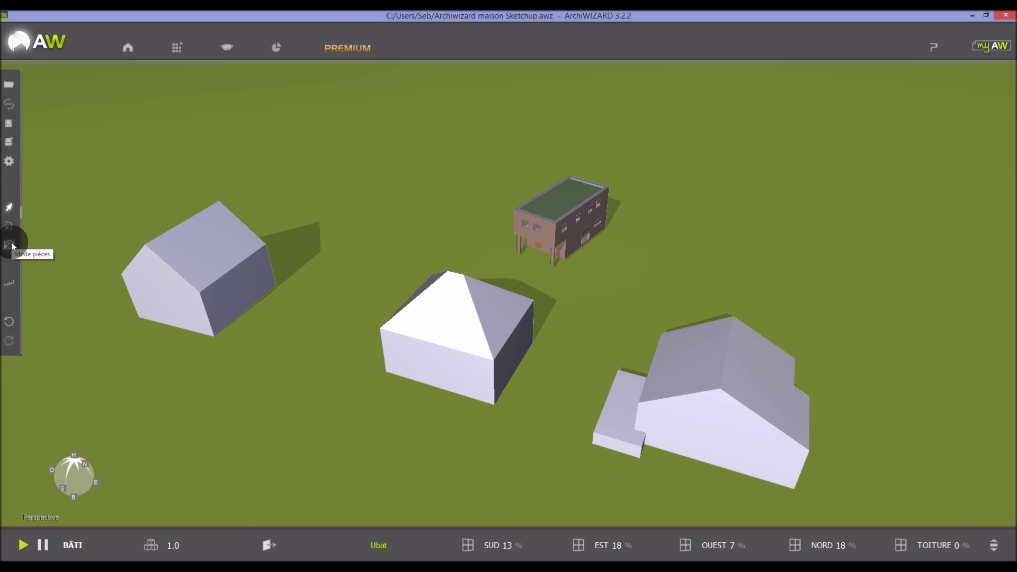
- Open the properties of a window on the brick house's front facade and close them
scroll(570, 229, up, 5)
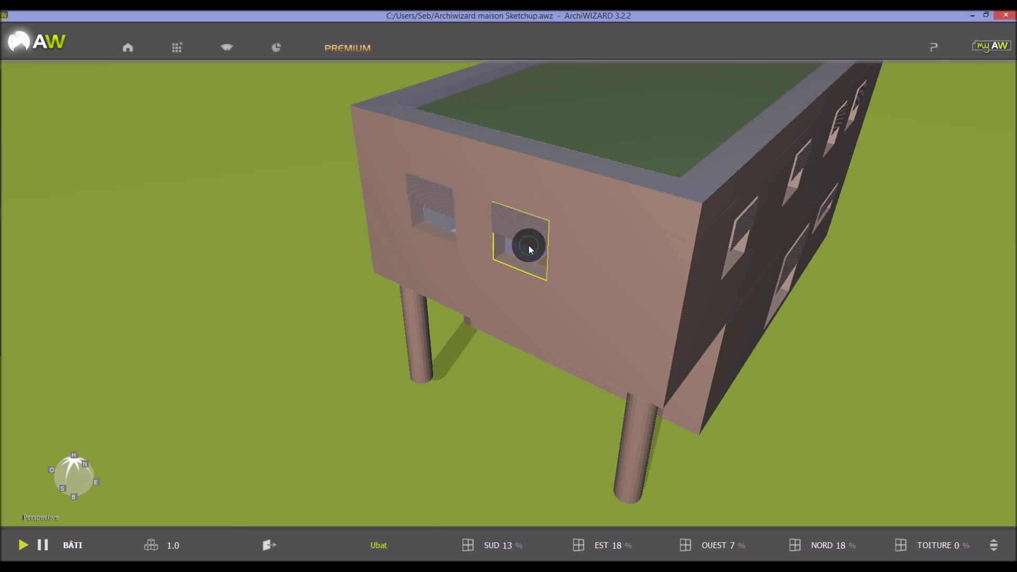
double_click(529, 245)
click(677, 63)
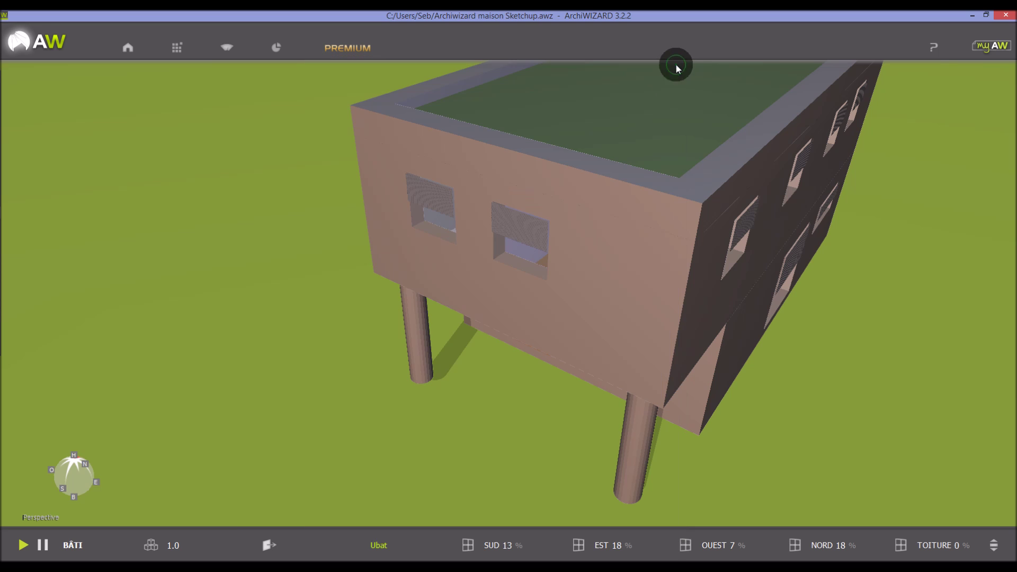
- Switch to wall mode to display the brick house's labelled walls (parois)
click(9, 227)
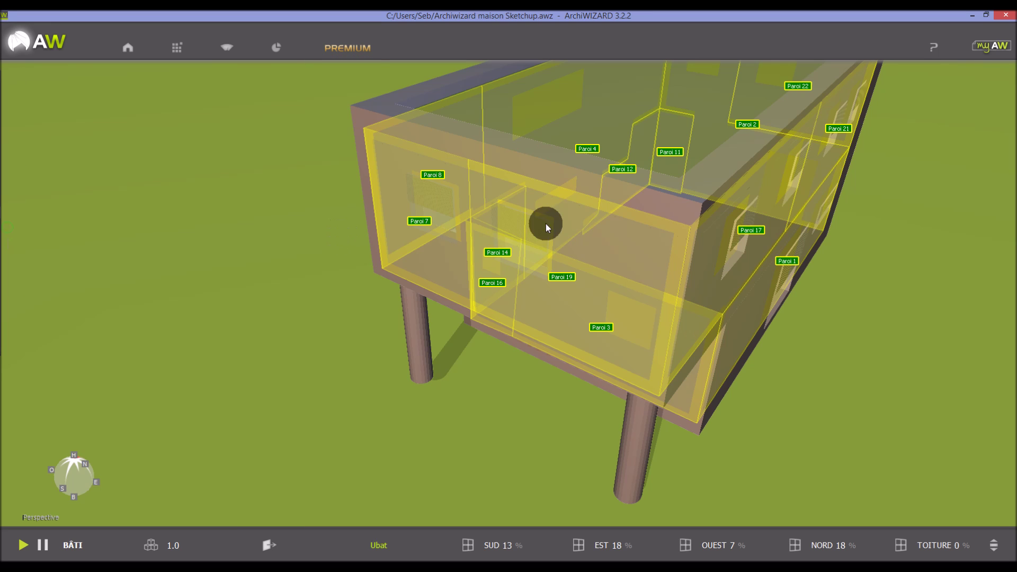
- Open the wall configurator (Configurateur des parois) from a labelled wall of the brick house and close it
double_click(620, 233)
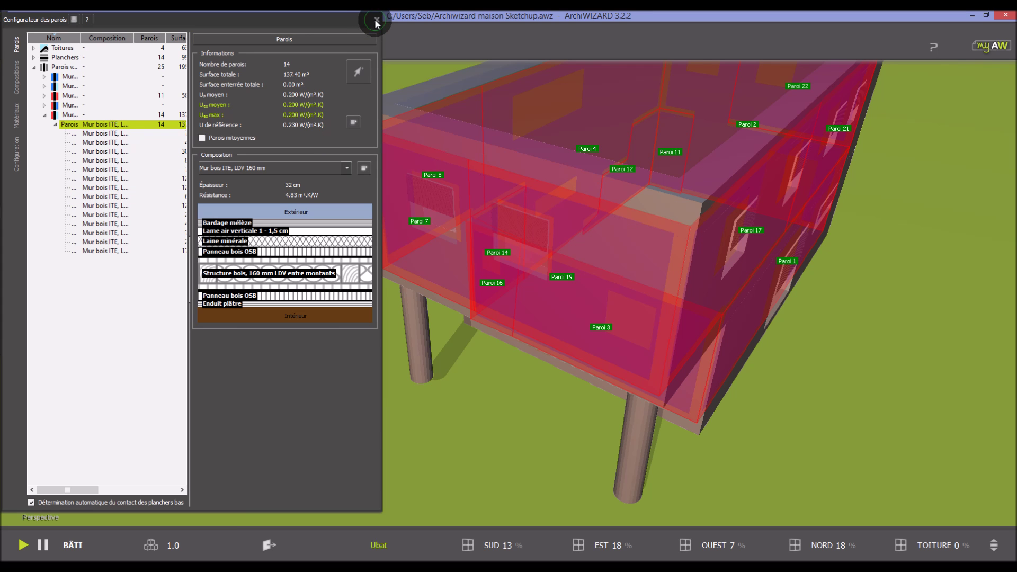
click(376, 21)
- Switch to room mode, open the properties of room Pièce 2-2, close them and deselect the room
click(9, 243)
click(724, 169)
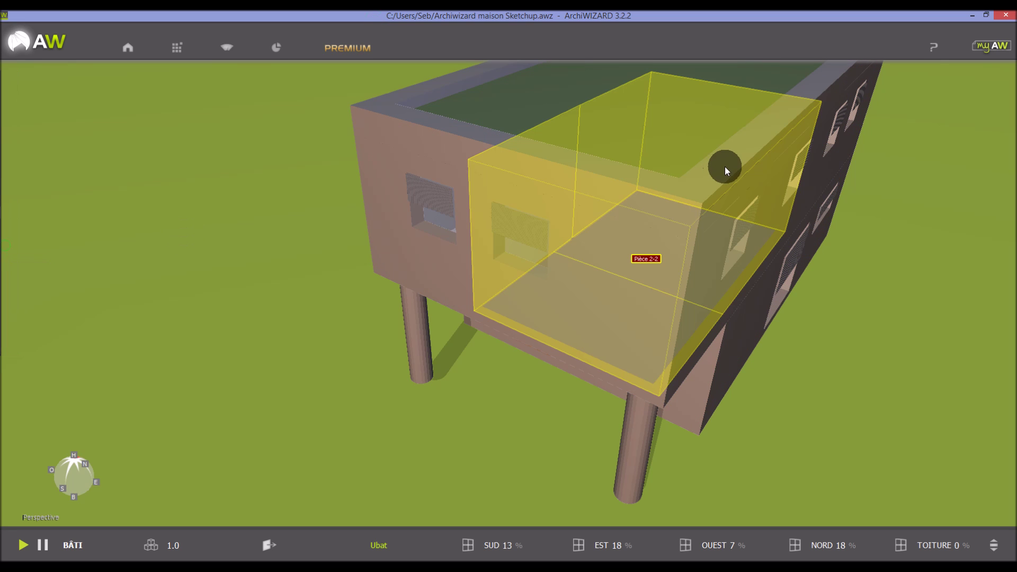
scroll(683, 183, down, 3)
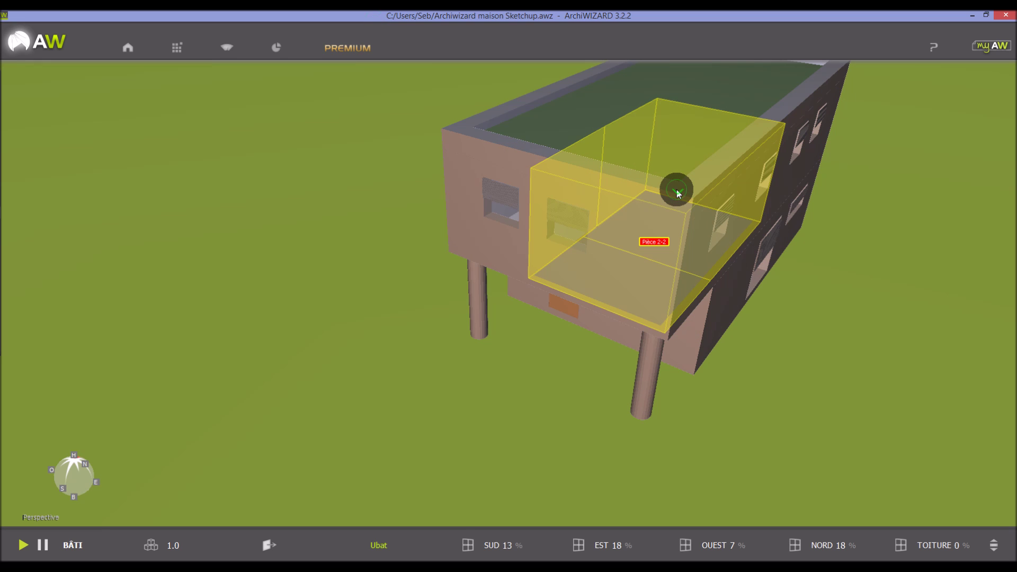
double_click(676, 189)
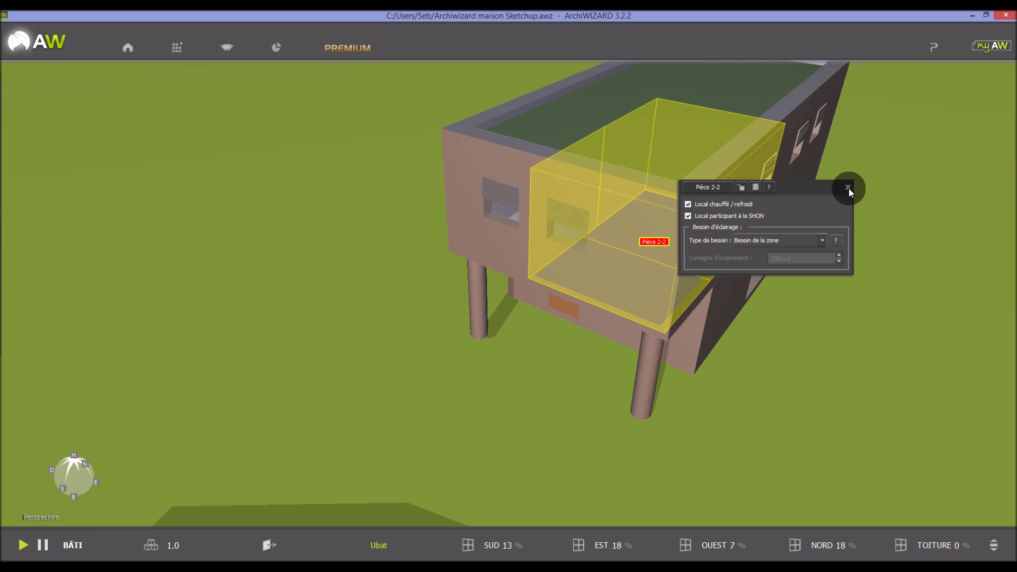
click(847, 187)
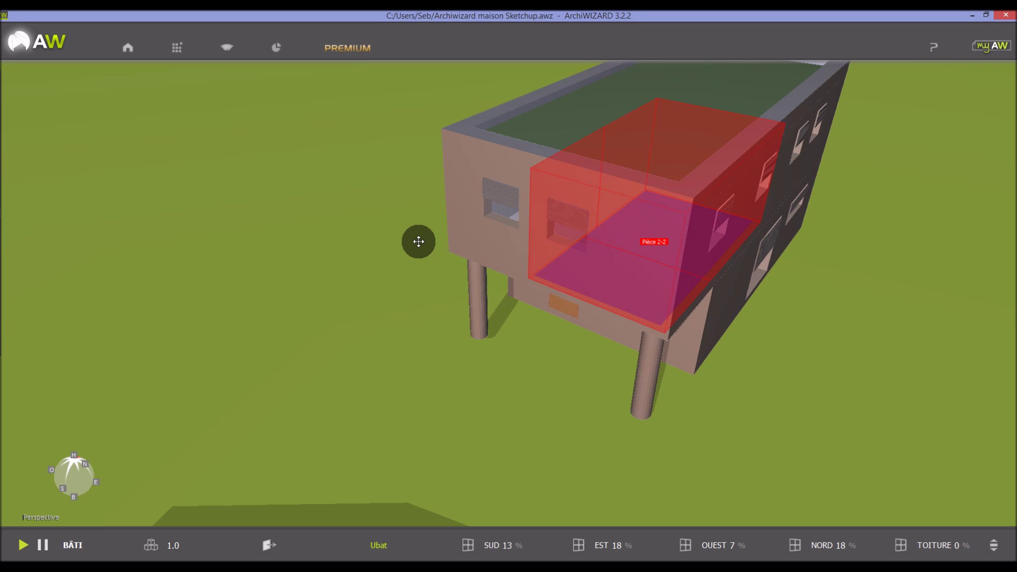
click(419, 241)
- Return to object mode (Mode objet) so individual objects such as windows can be selected
mouse_move(14, 209)
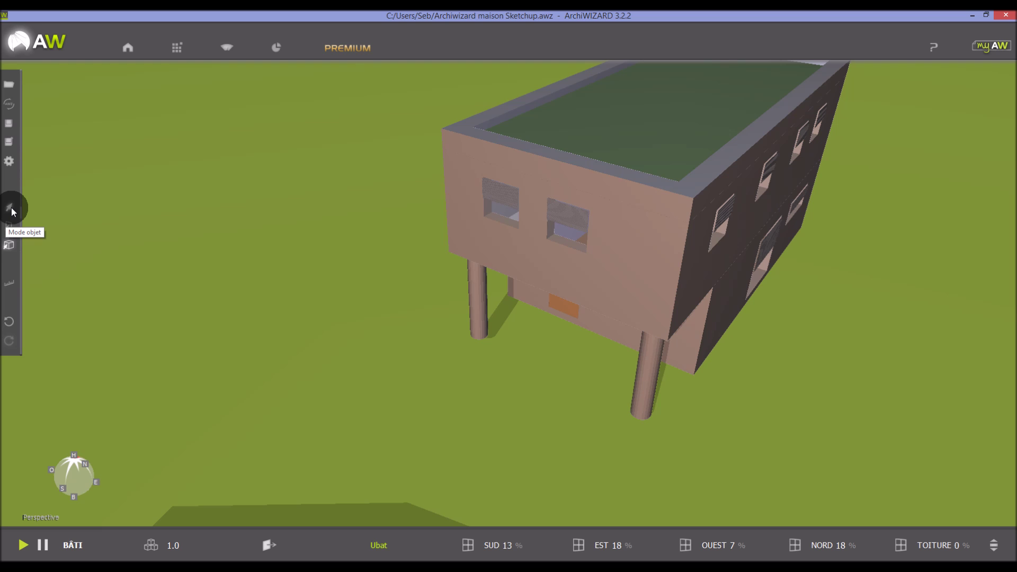
click(11, 208)
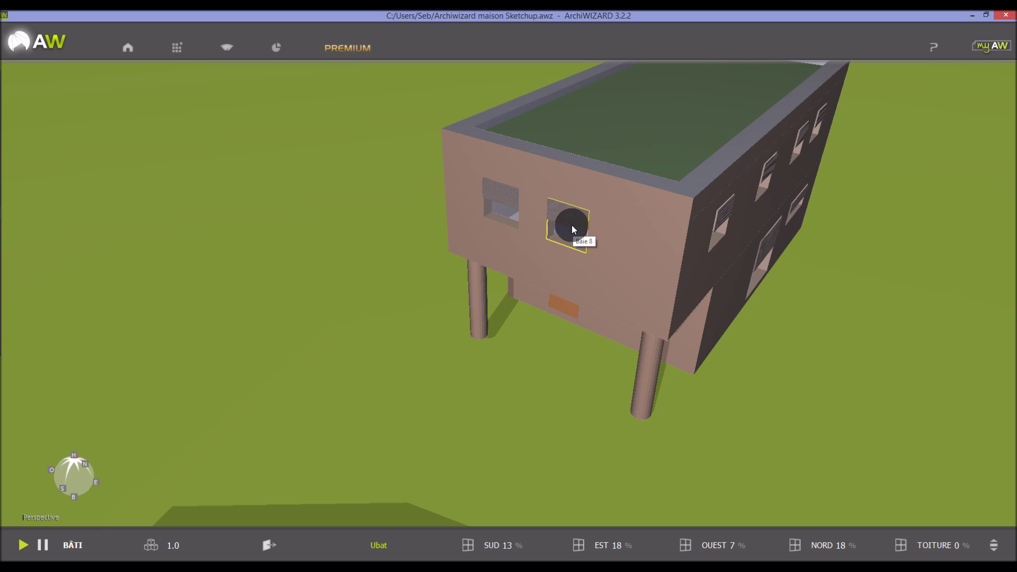
key(ctrl)
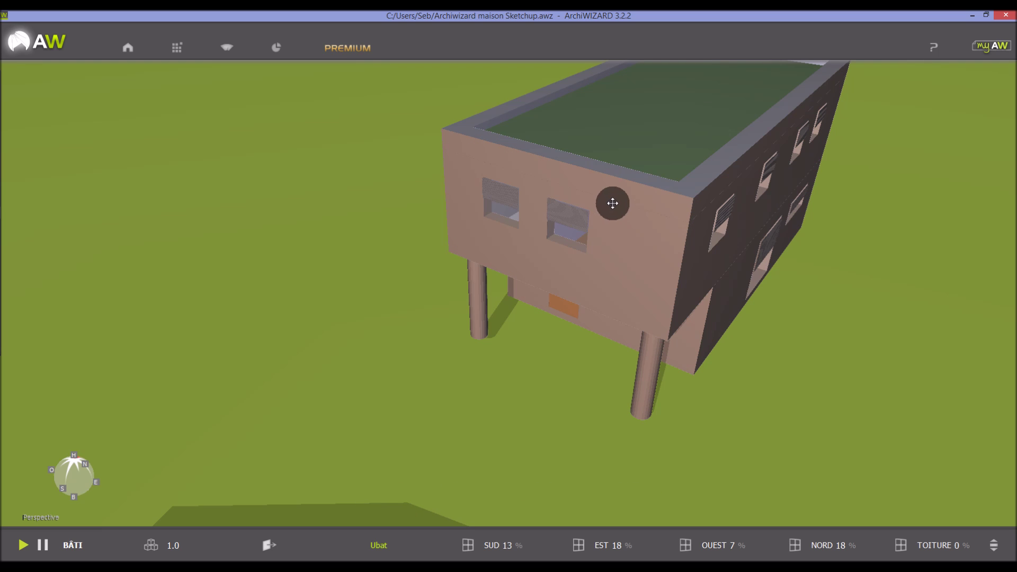
- Measure the brick house's front roof edge from corner to corner with a measuring tape, and delete the tape
scroll(435, 243, down, 5)
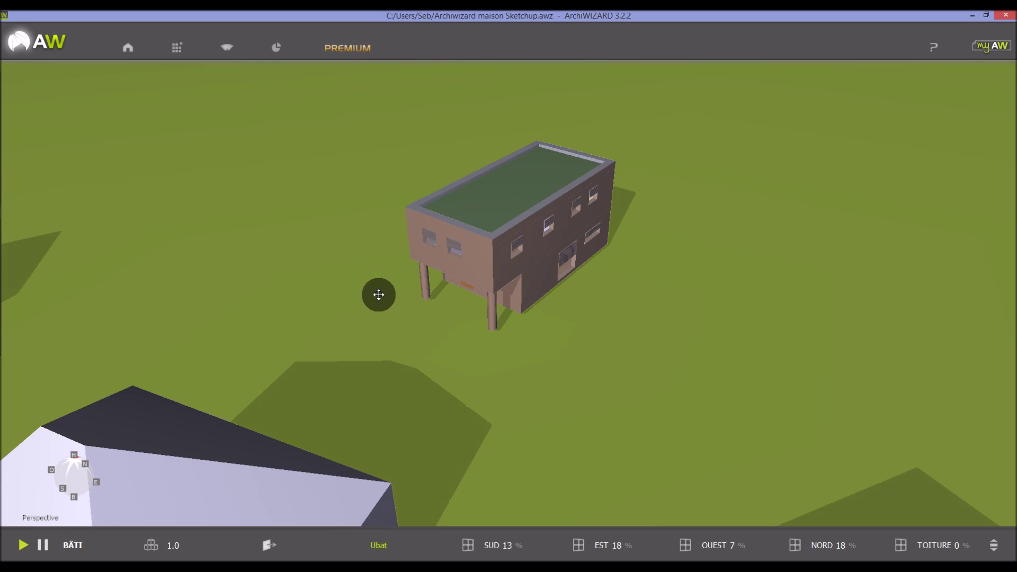
mouse_move(5, 259)
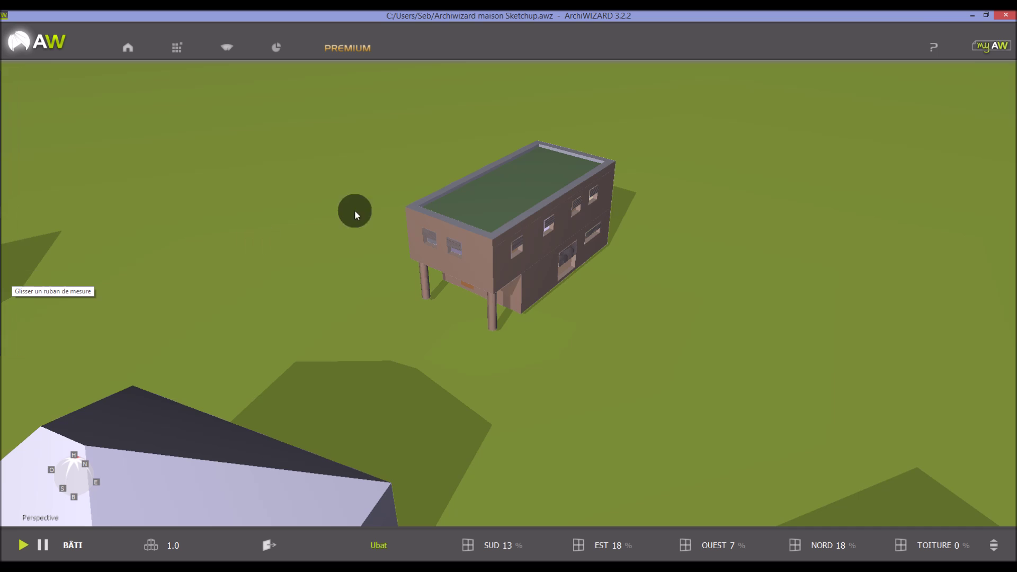
scroll(436, 196, up, 5)
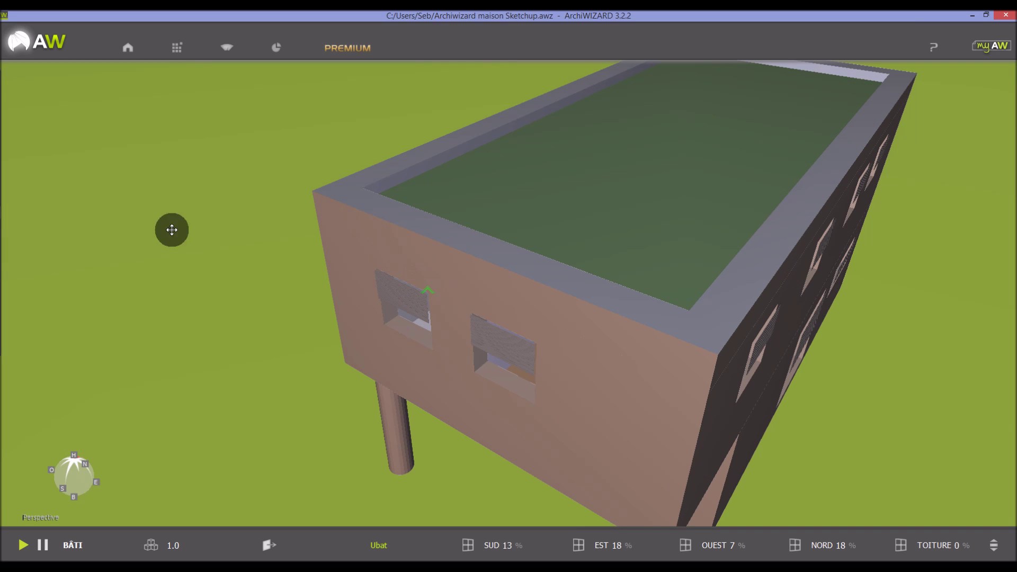
click(10, 287)
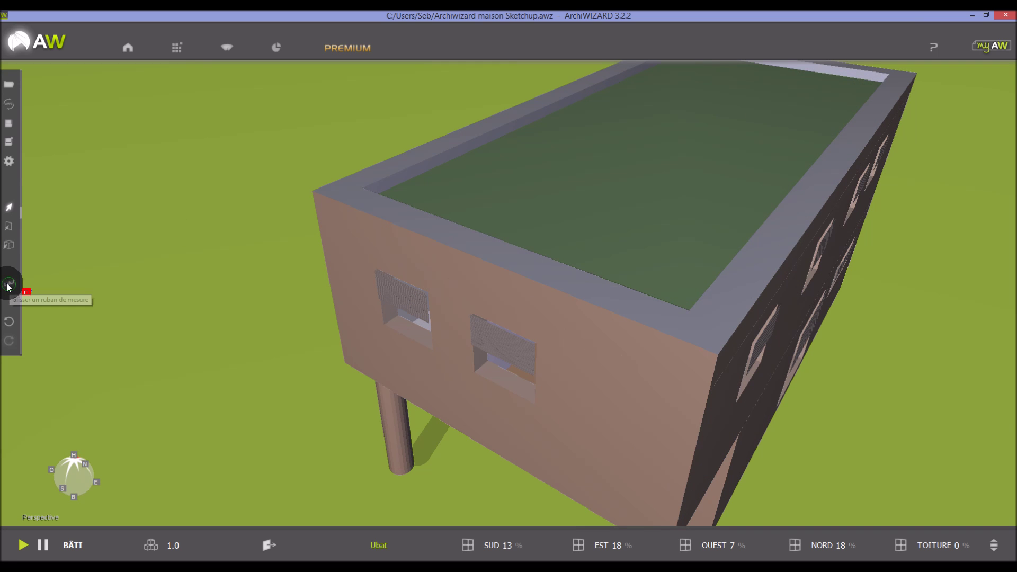
click(375, 199)
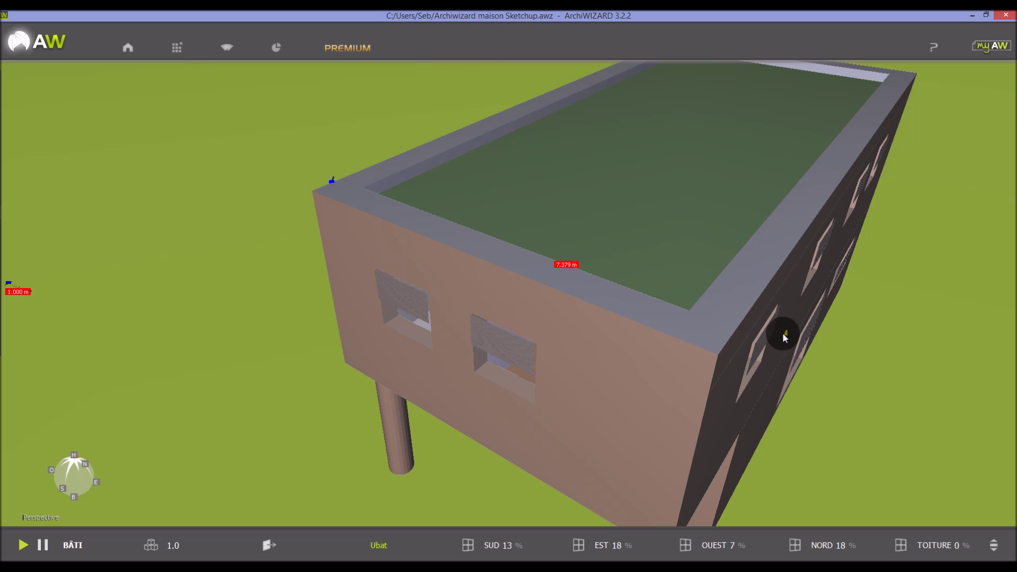
click(726, 341)
scroll(452, 359, down, 5)
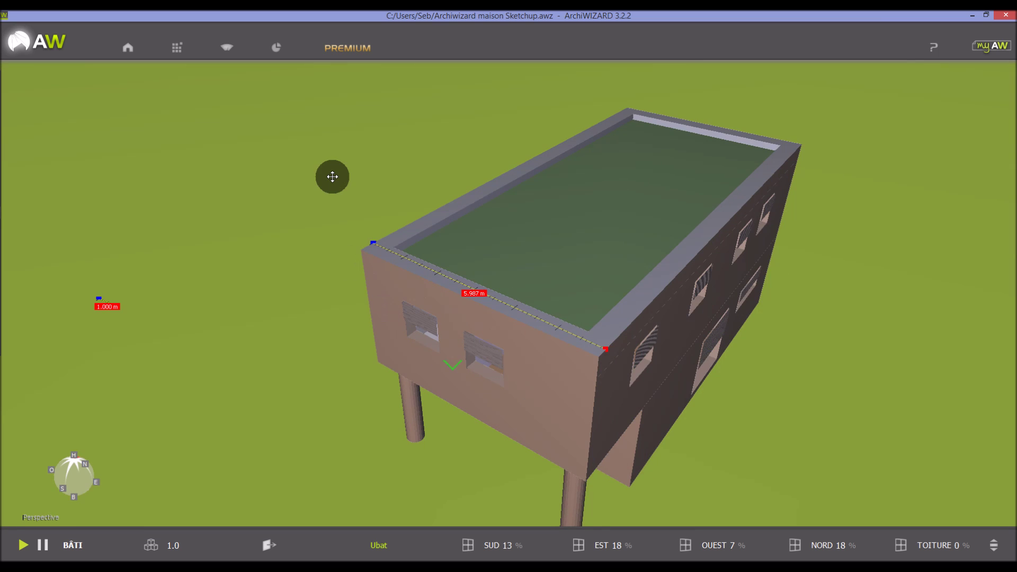
scroll(246, 246, down, 2)
scroll(360, 391, up, 5)
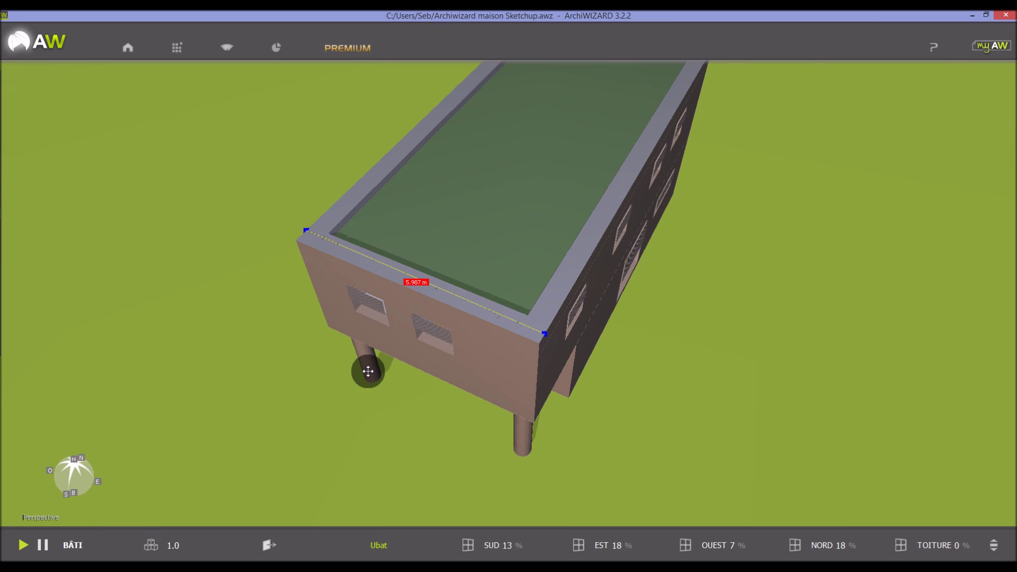
scroll(368, 371, down, 2)
key(Delete)
- Open the Caméra settings and the Héliodon settings one after the other, closing each of them
mouse_move(16, 236)
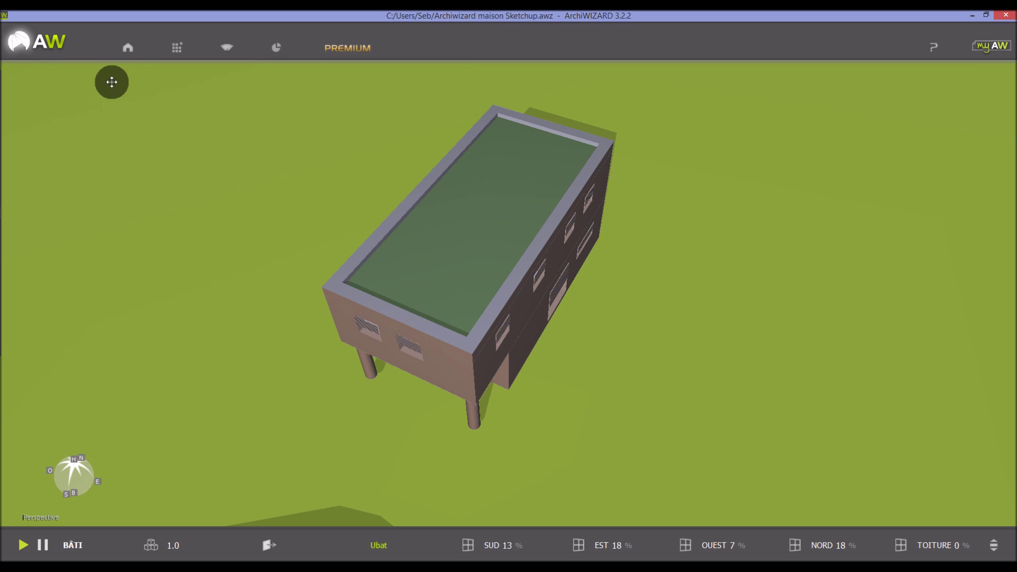
click(128, 53)
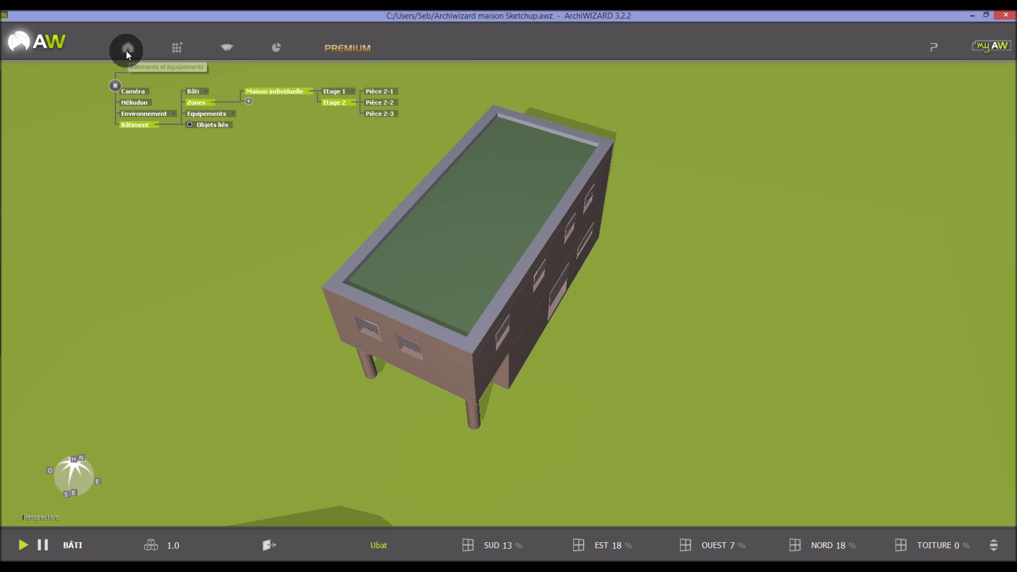
click(140, 92)
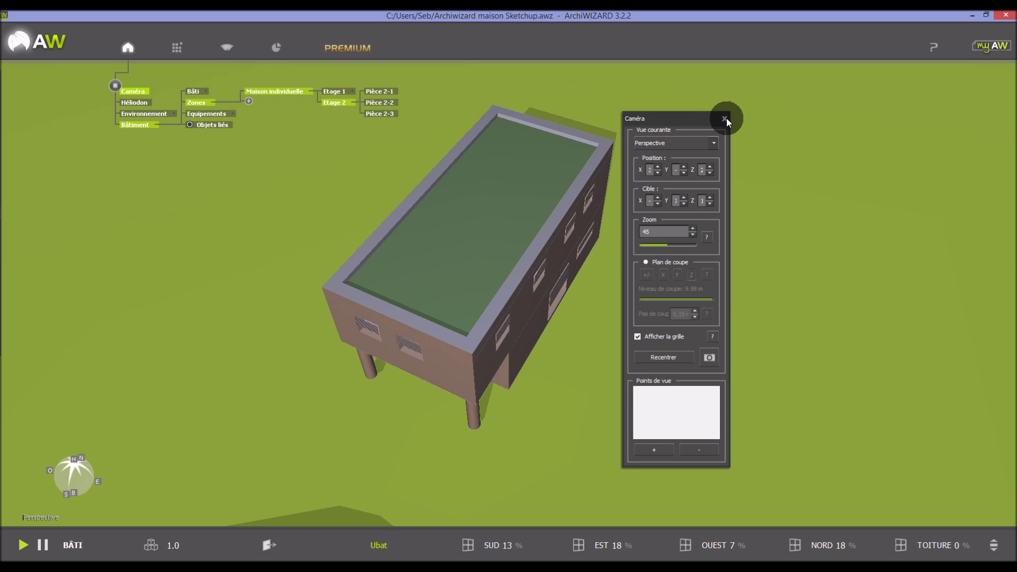
click(724, 119)
click(134, 103)
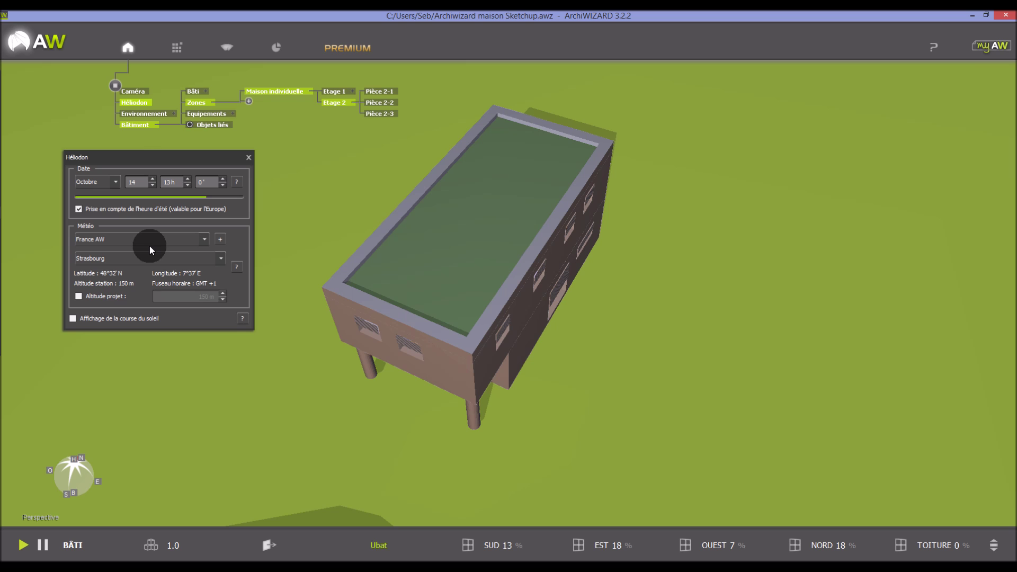
click(248, 157)
- Expand the Environnement branch of the project tree down to the Sol options and collapse it
click(169, 111)
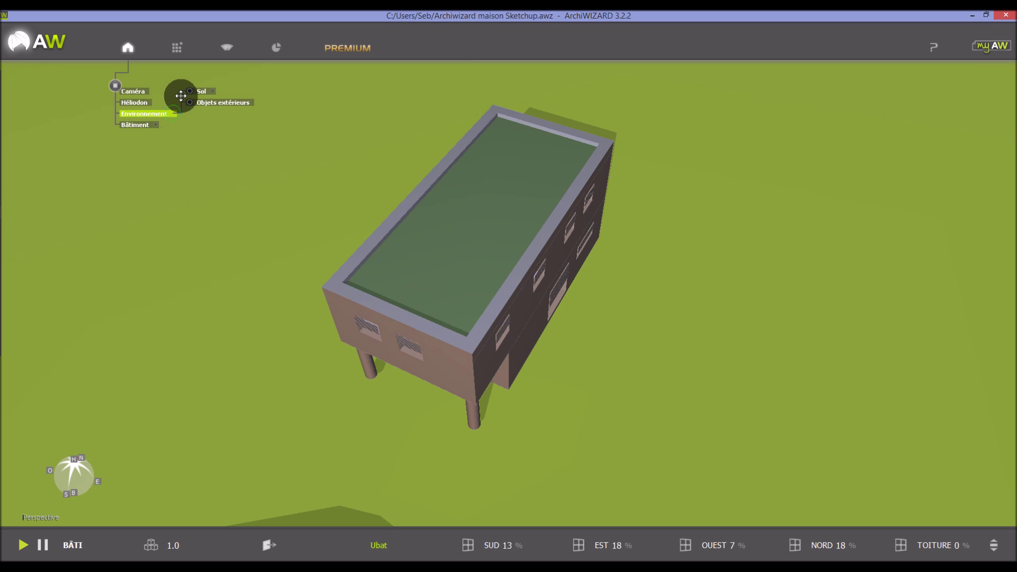
click(212, 91)
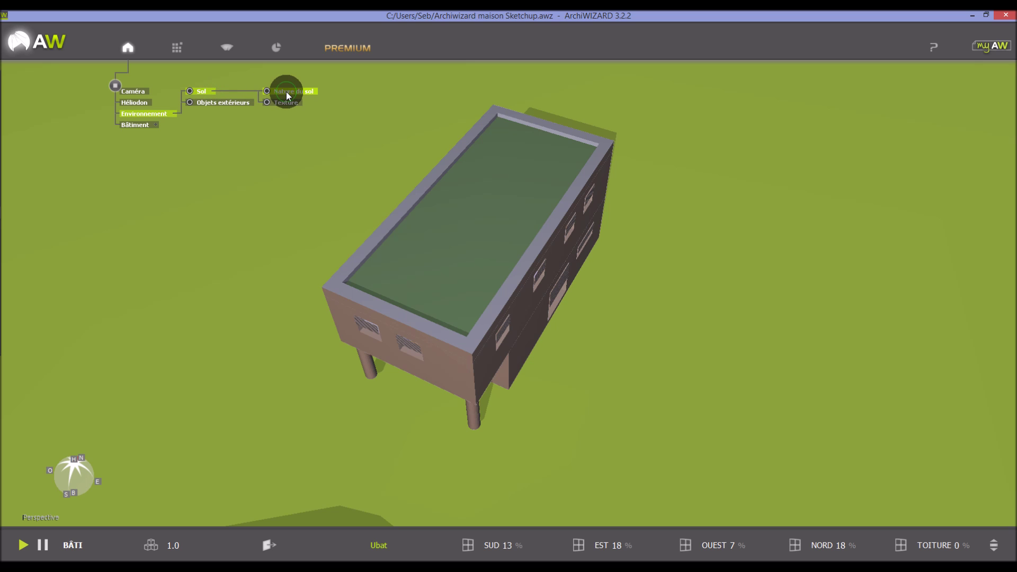
click(149, 118)
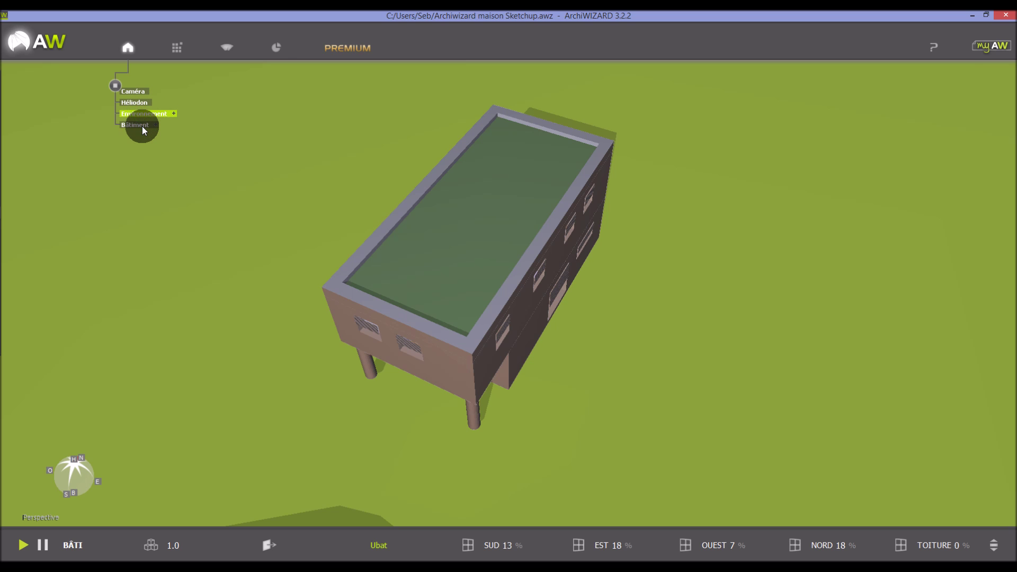
- Expand the Bâtiment branch and go through its Bâti, Zones and Equipements sub-branches
click(156, 125)
click(205, 93)
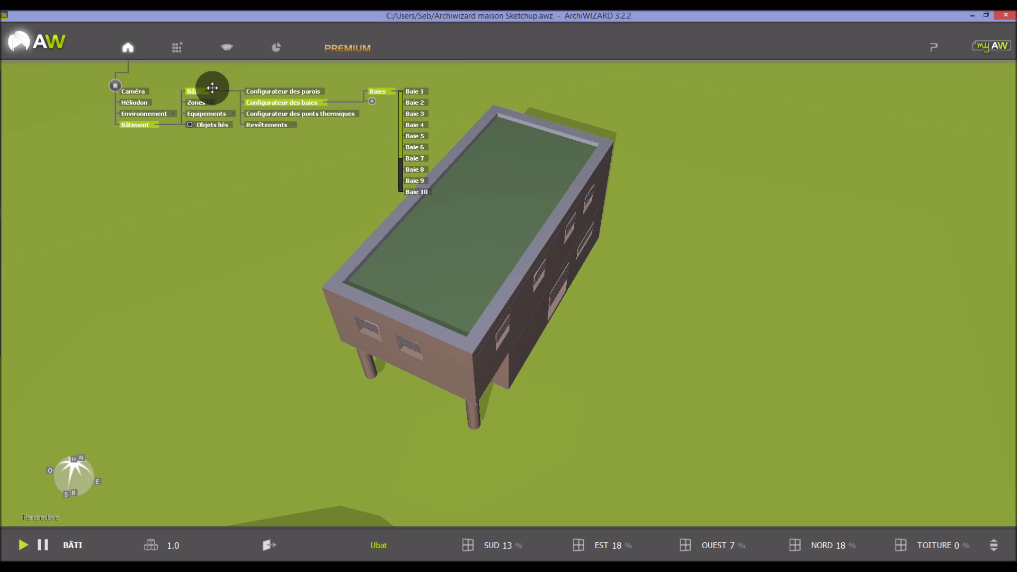
click(213, 103)
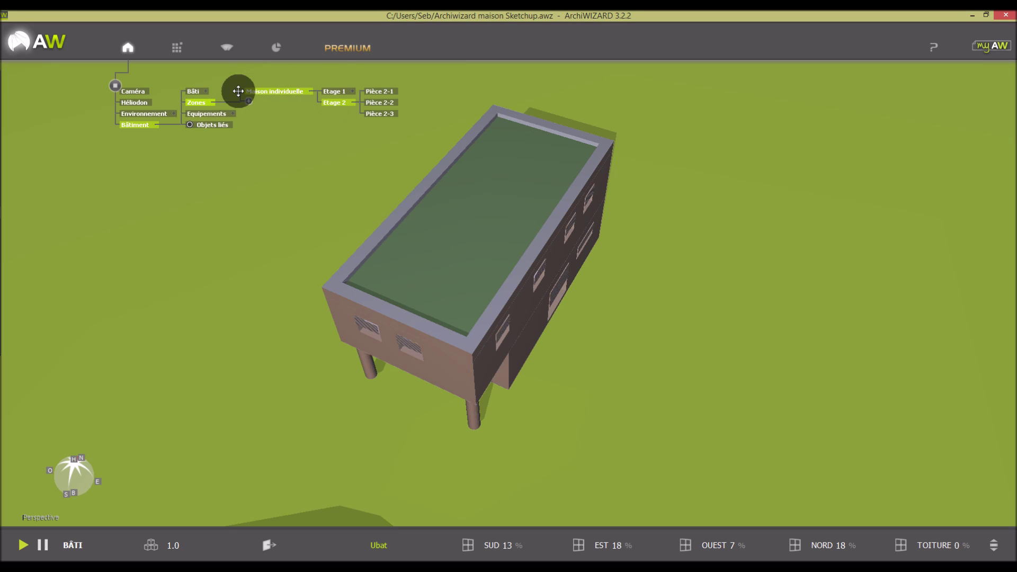
click(233, 115)
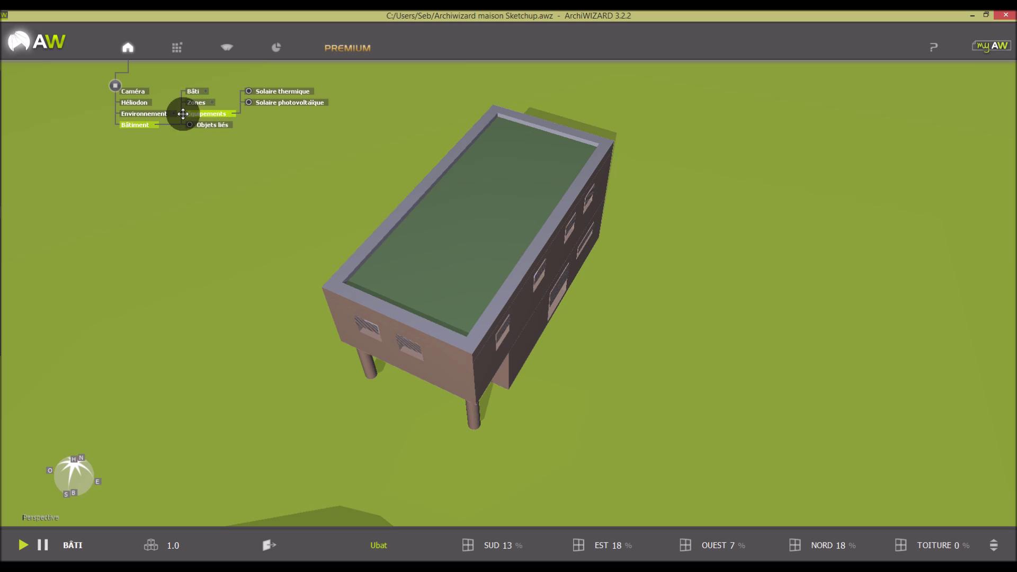
- Set the orientation angle to -12° in the Bâtiment properties and close them
click(143, 125)
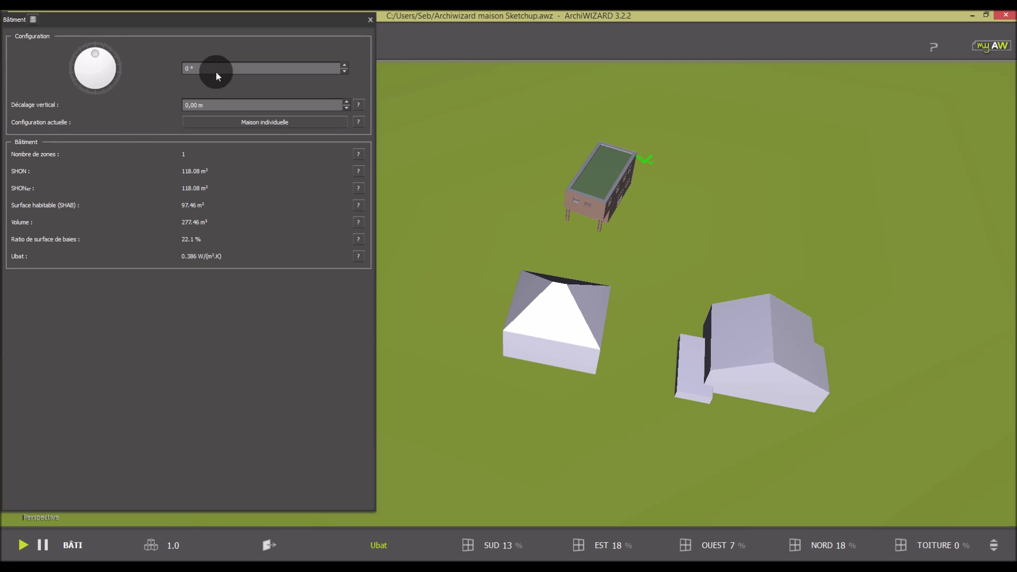
mouse_move(97, 56)
mouse_down()
mouse_move(88, 56)
mouse_move(102, 55)
mouse_move(91, 56)
mouse_move(102, 67)
mouse_move(93, 55)
mouse_up()
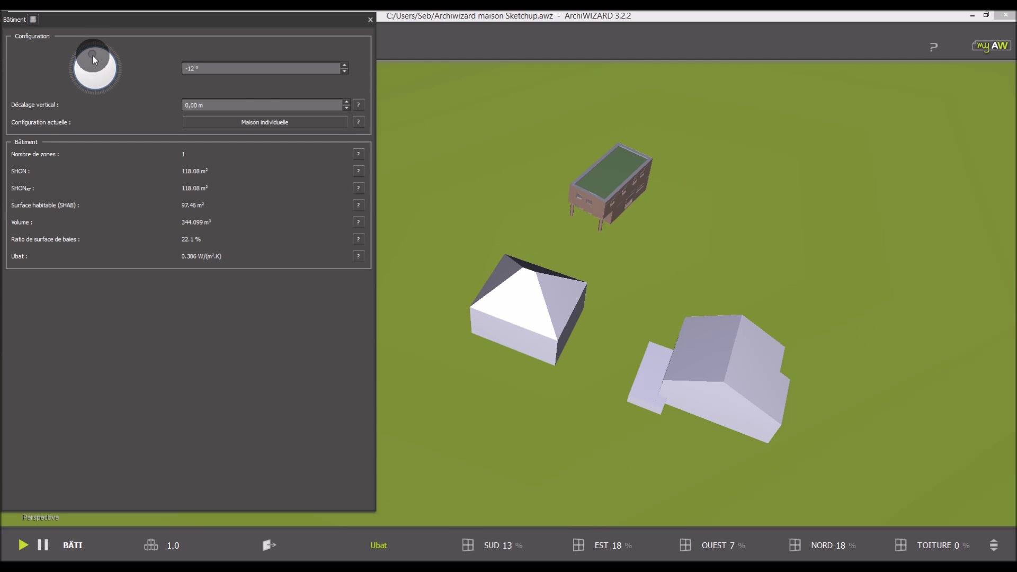
click(370, 21)
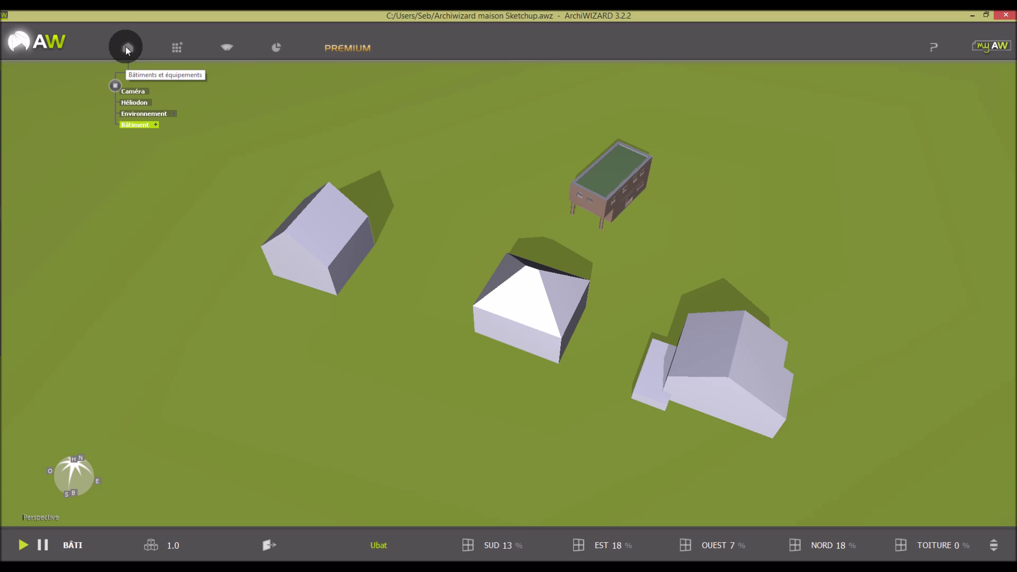
- Browse the basic library's Parois opaques category and the Fenêtres objects under Baies
click(178, 48)
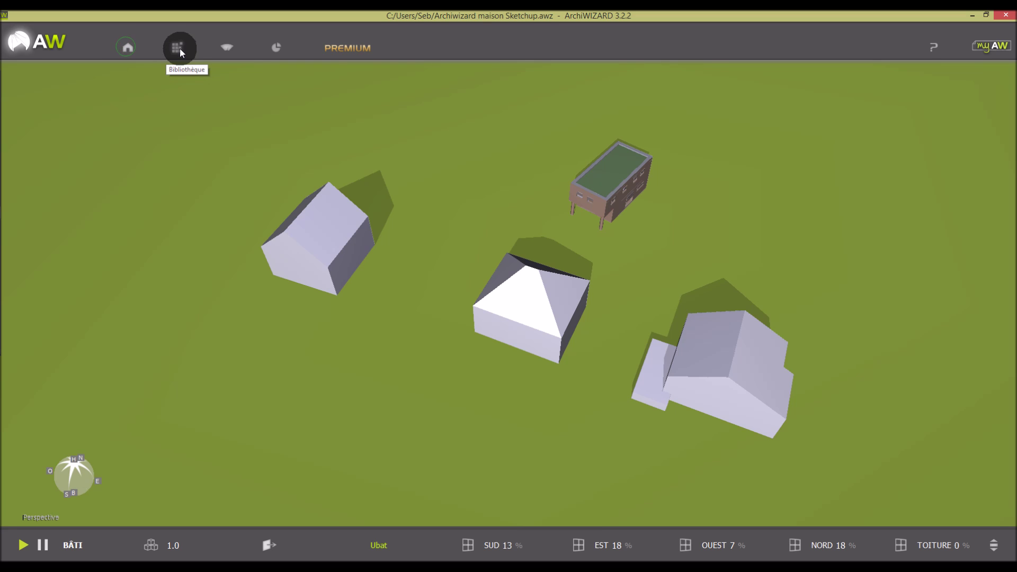
click(239, 91)
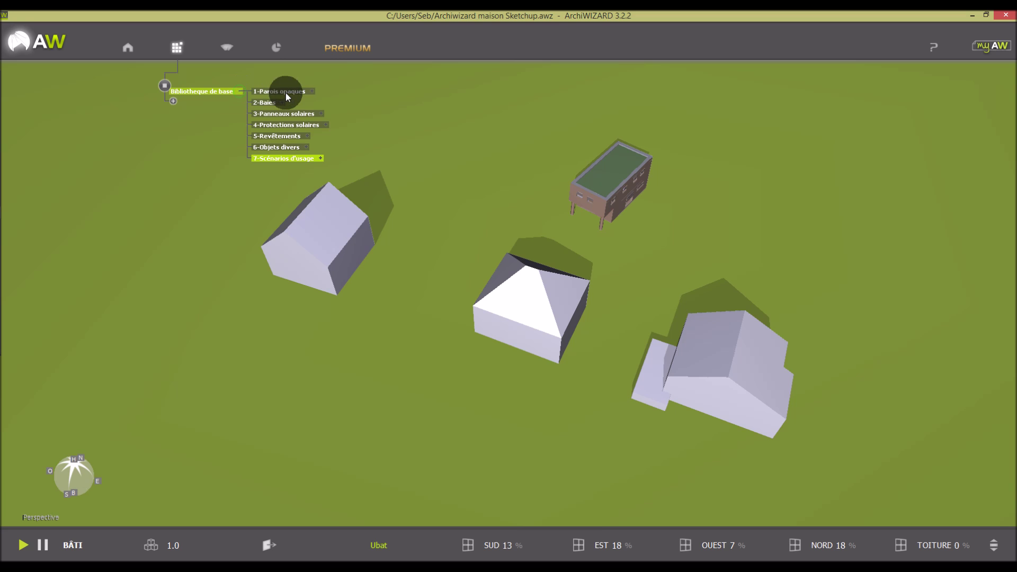
click(313, 91)
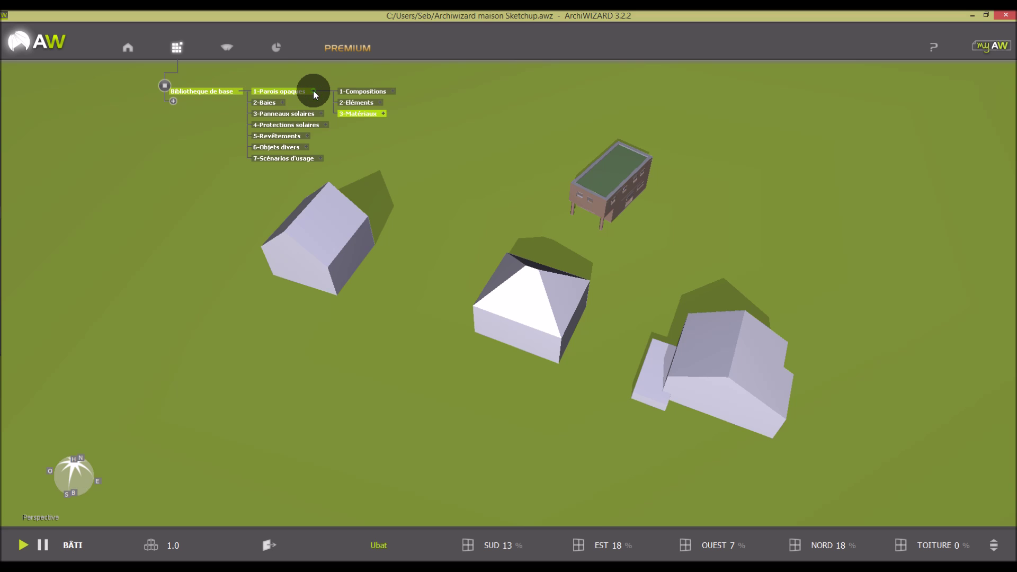
click(281, 102)
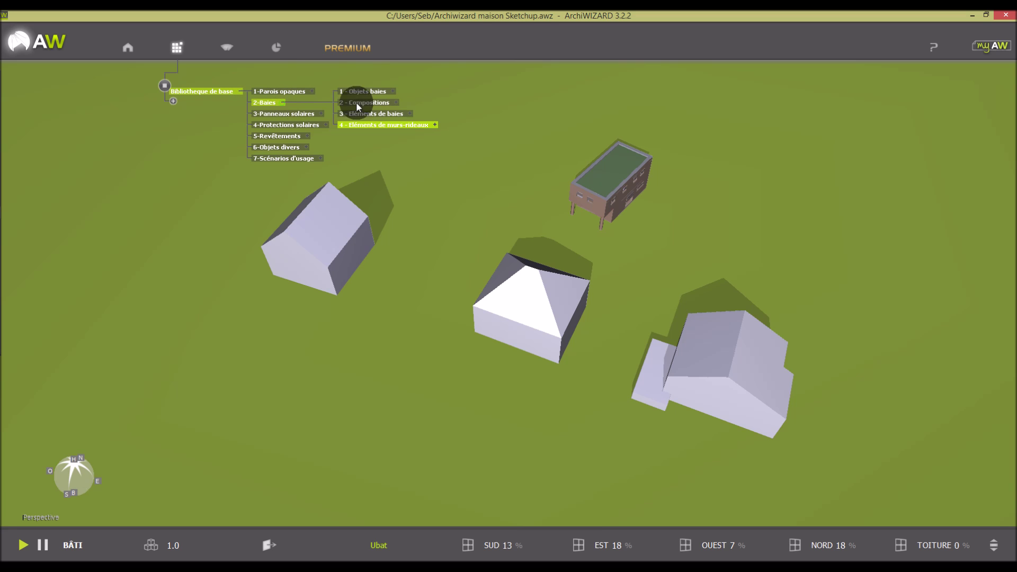
click(392, 93)
click(490, 91)
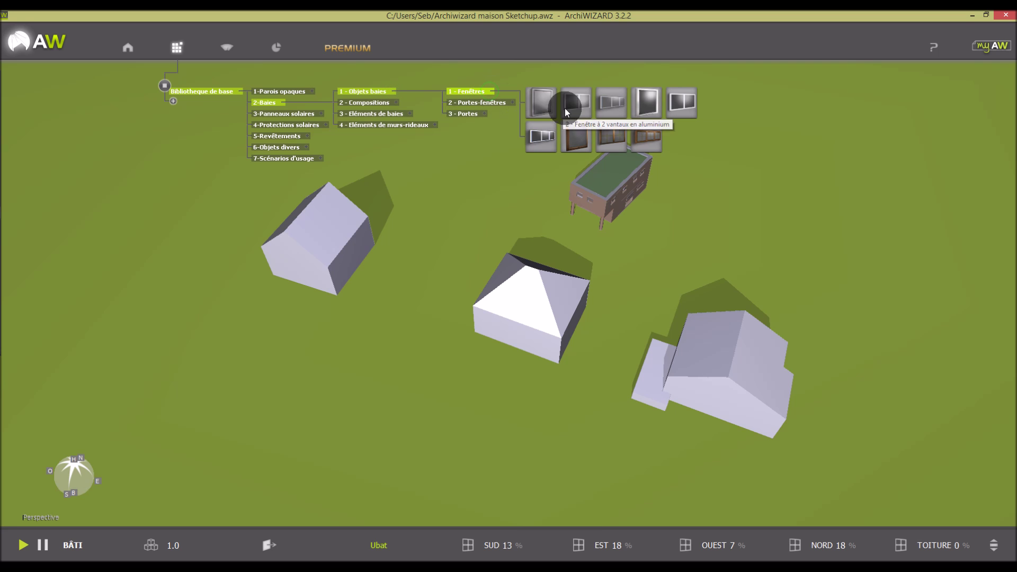
- Place a photovoltaic panel from the Panneaux solaires library on the flat roof of the brown building, near its far end
click(321, 114)
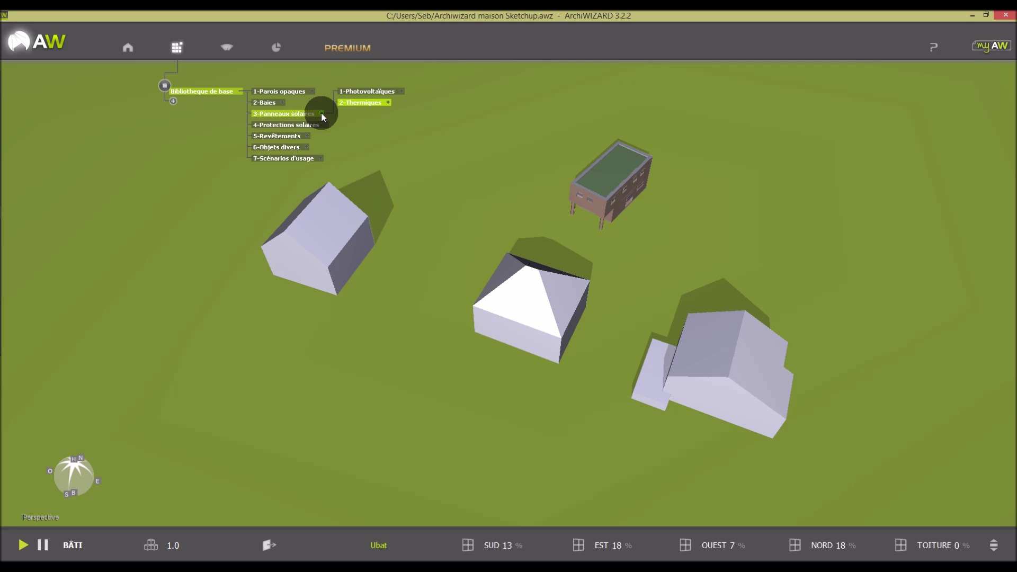
scroll(609, 163, up, 5)
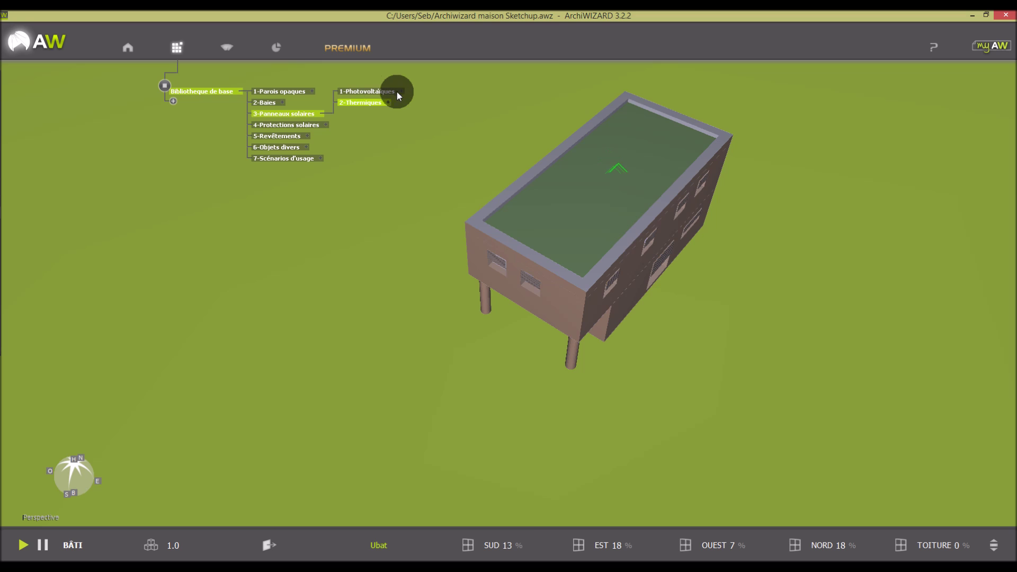
click(401, 91)
drag(432, 141, 634, 146)
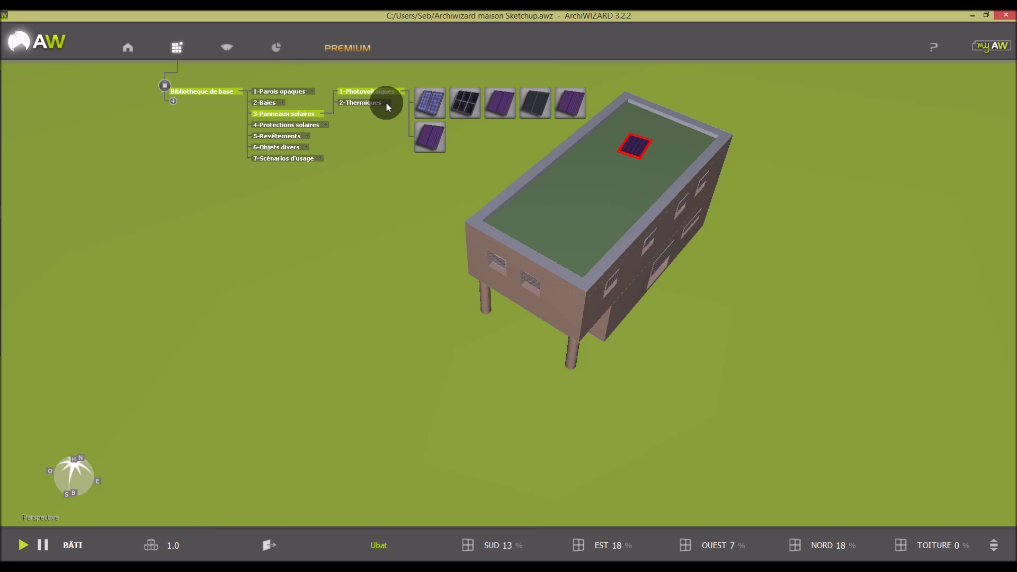
- Place a Tubes sous vide thermal panel near the front end of the flat roof and enable its Pivotant option
click(388, 106)
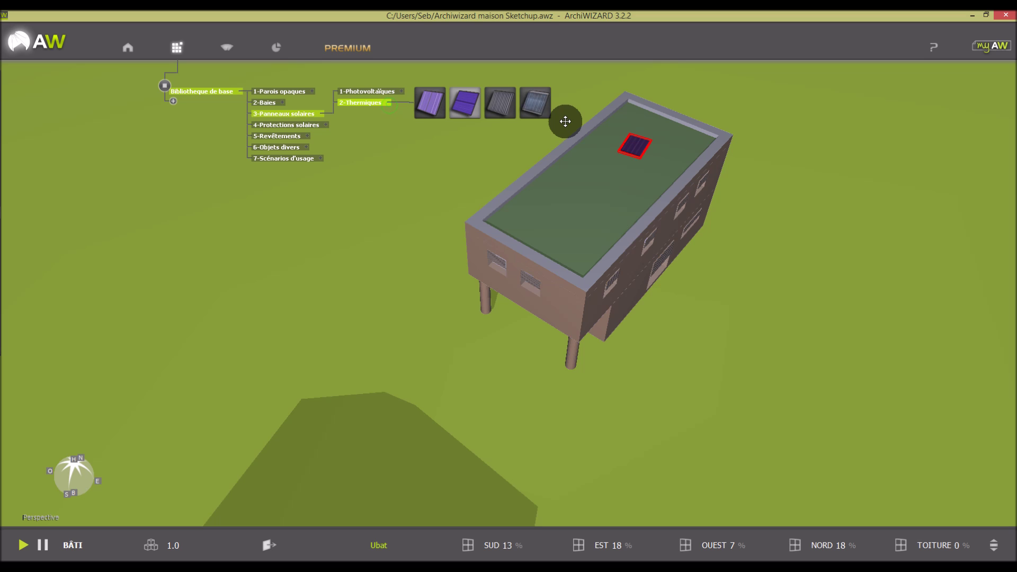
drag(500, 102, 573, 232)
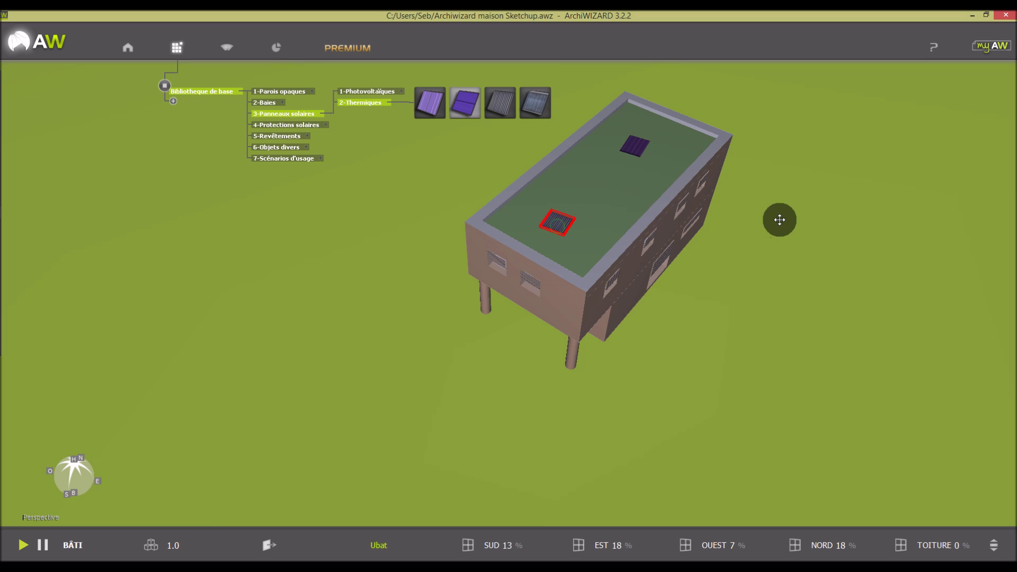
click(552, 223)
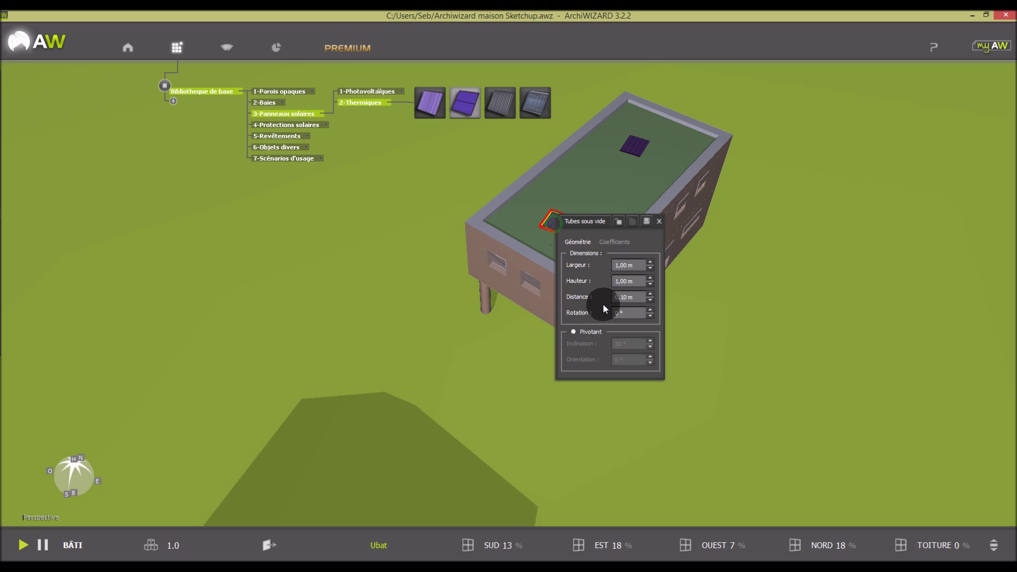
click(573, 332)
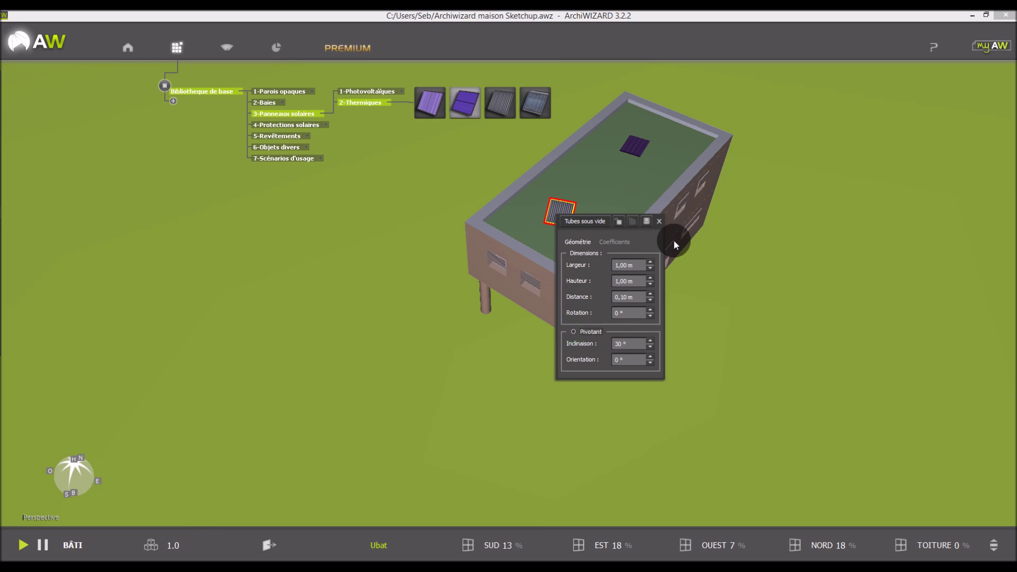
- Set the width of the Tubes sous vide panel to 2,10 m and close its properties
click(630, 263)
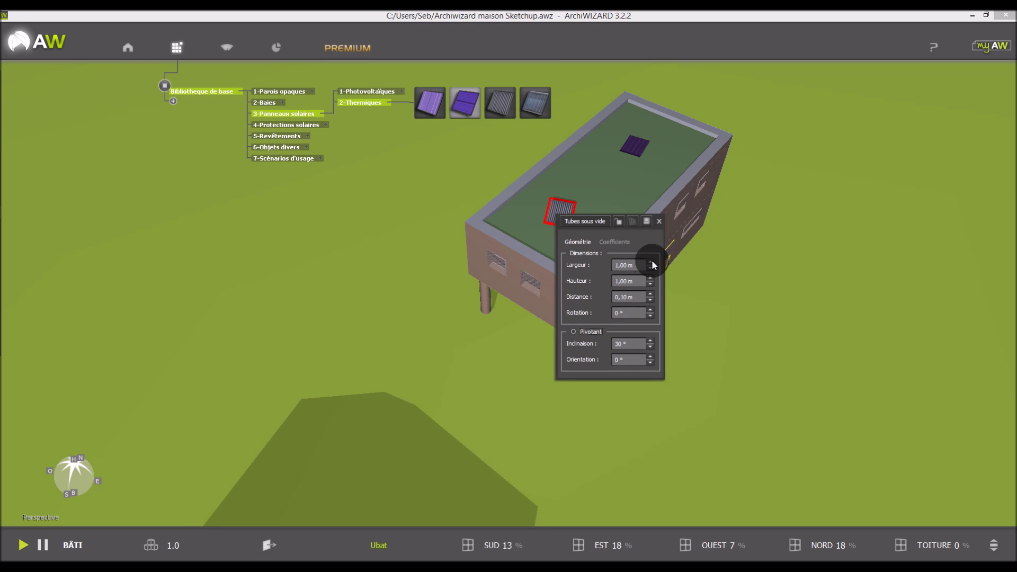
click(651, 262)
click(651, 262)
click(651, 262)
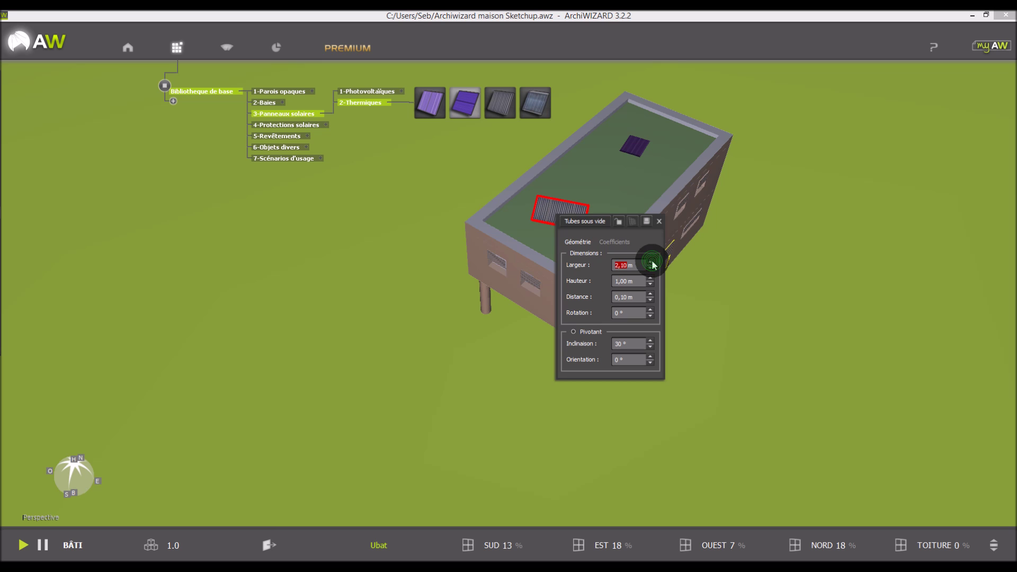
click(658, 221)
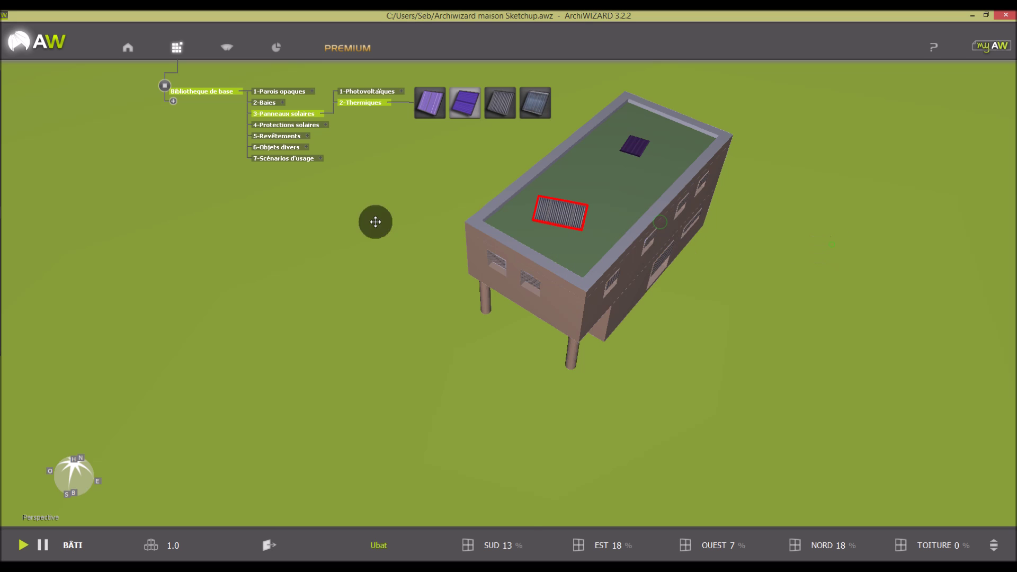
- Place a Brise soleil horizontal mobile from Protections solaires above the first upper window of the end façade and review its properties
click(325, 127)
scroll(461, 231, up, 2)
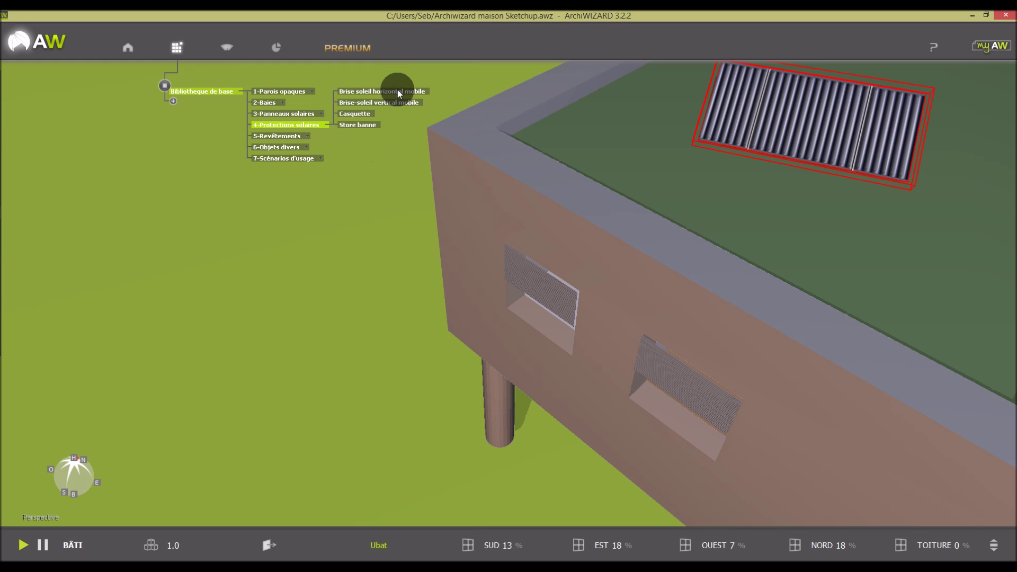
drag(399, 91, 529, 242)
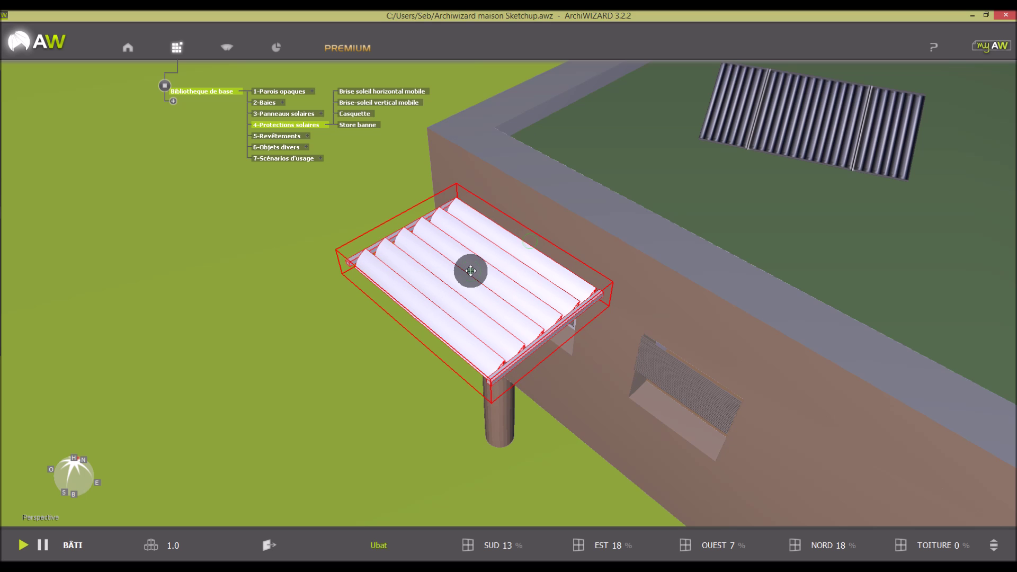
double_click(450, 306)
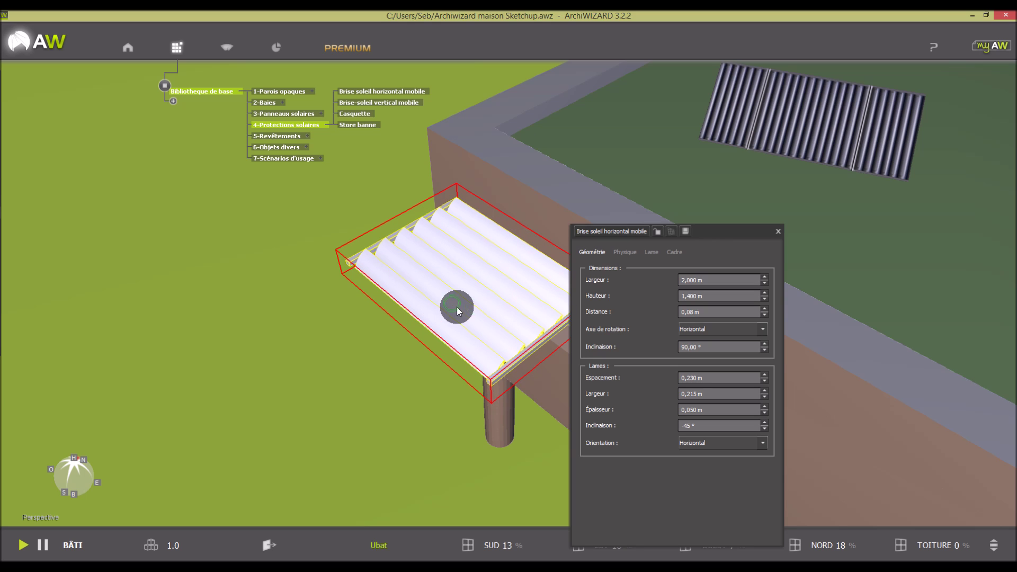
click(778, 232)
scroll(404, 416, down, 5)
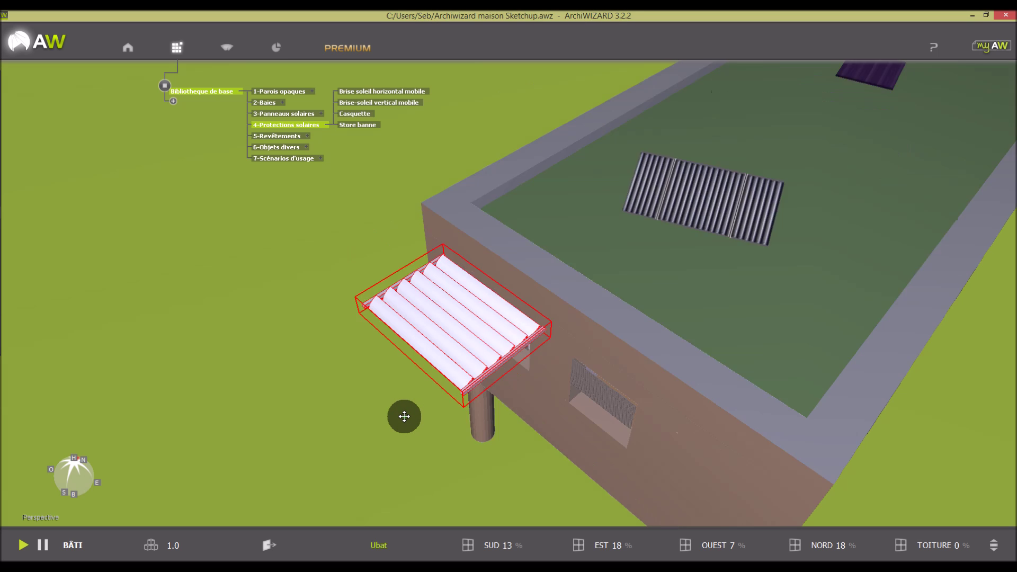
scroll(546, 329, down, 2)
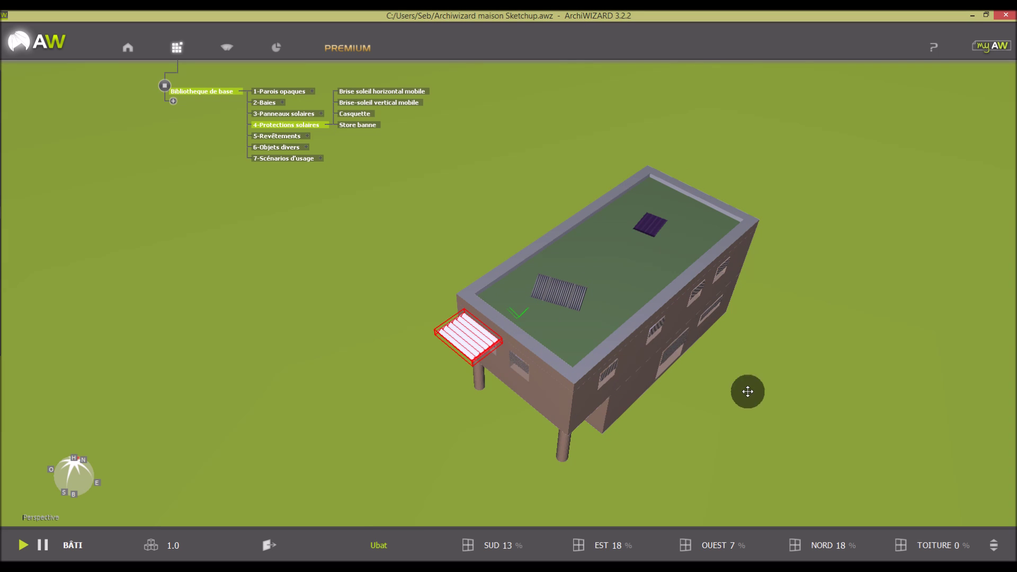
- Browse the library's Revêtements category, the Végétaux and Autres groups of Objets divers, and the Scénarios d'usage
click(307, 136)
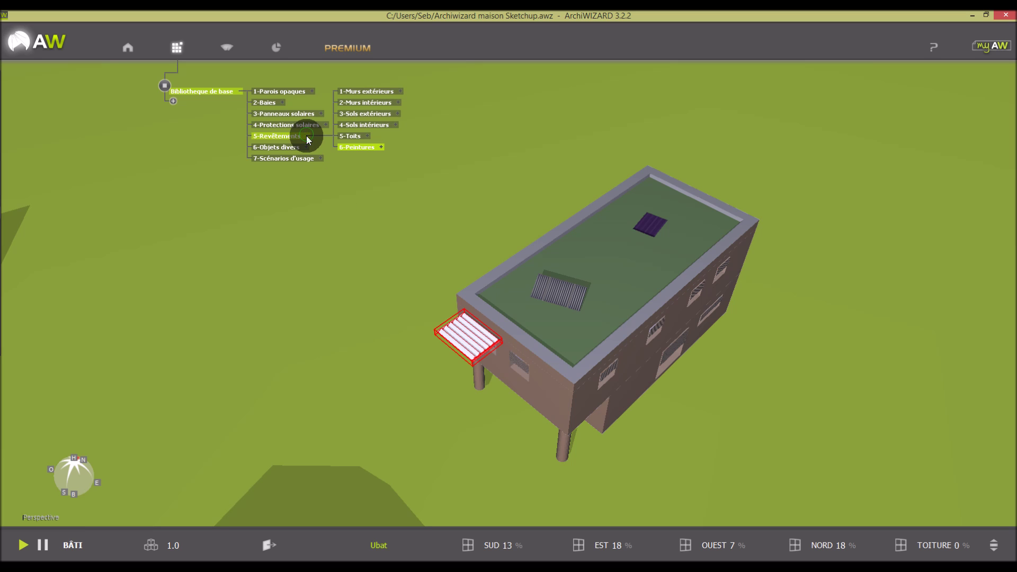
click(308, 145)
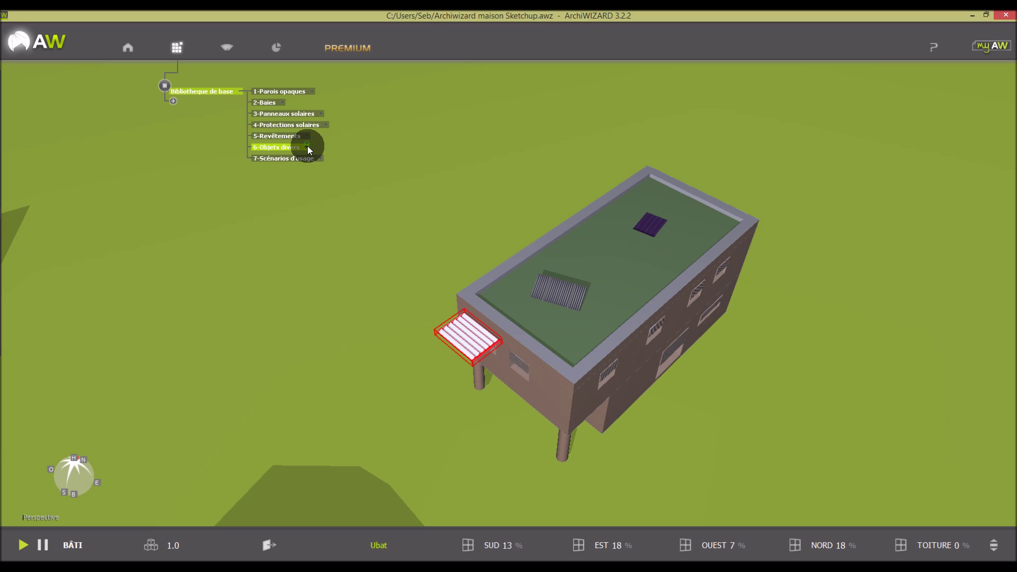
click(381, 103)
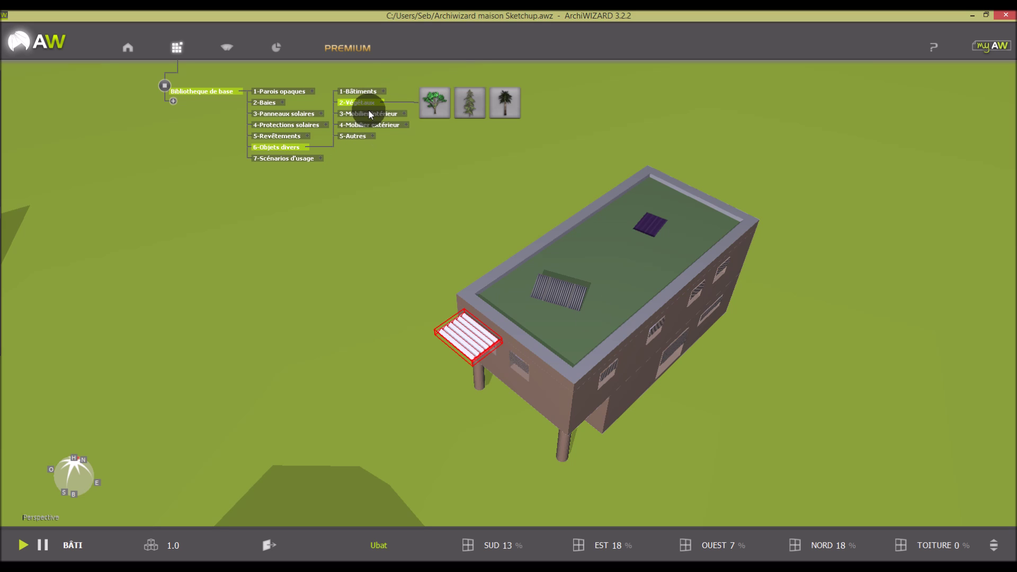
click(369, 137)
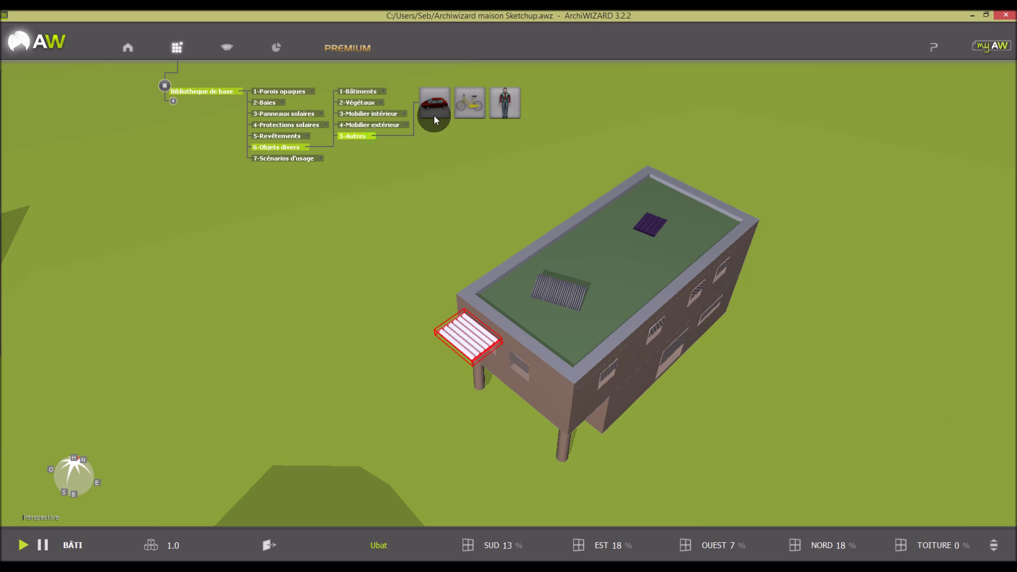
click(305, 147)
click(317, 157)
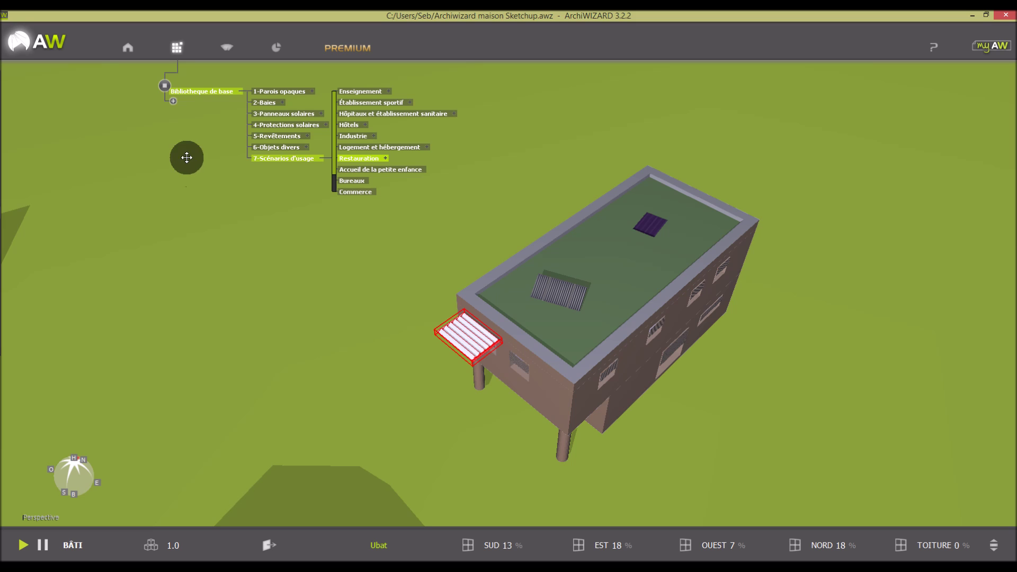
- Show the Imagerie solaire display, review its settings, and switch back to the normal display with Ombres
click(227, 45)
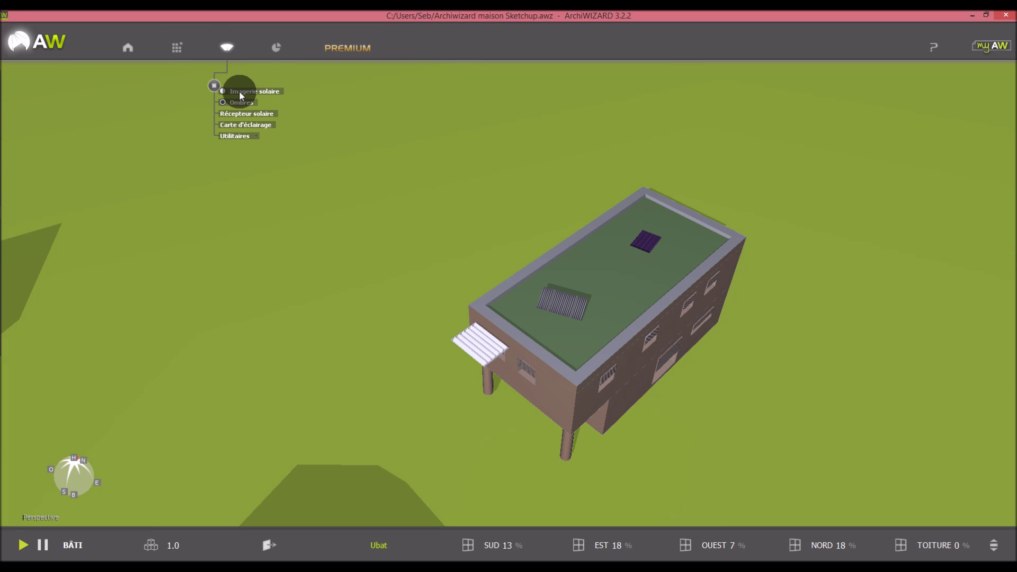
click(224, 91)
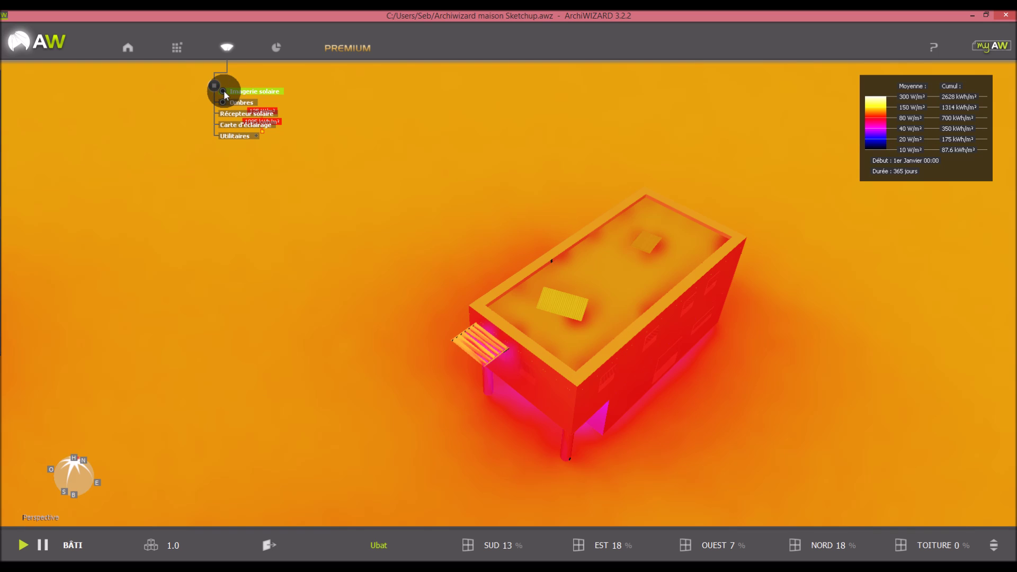
click(253, 92)
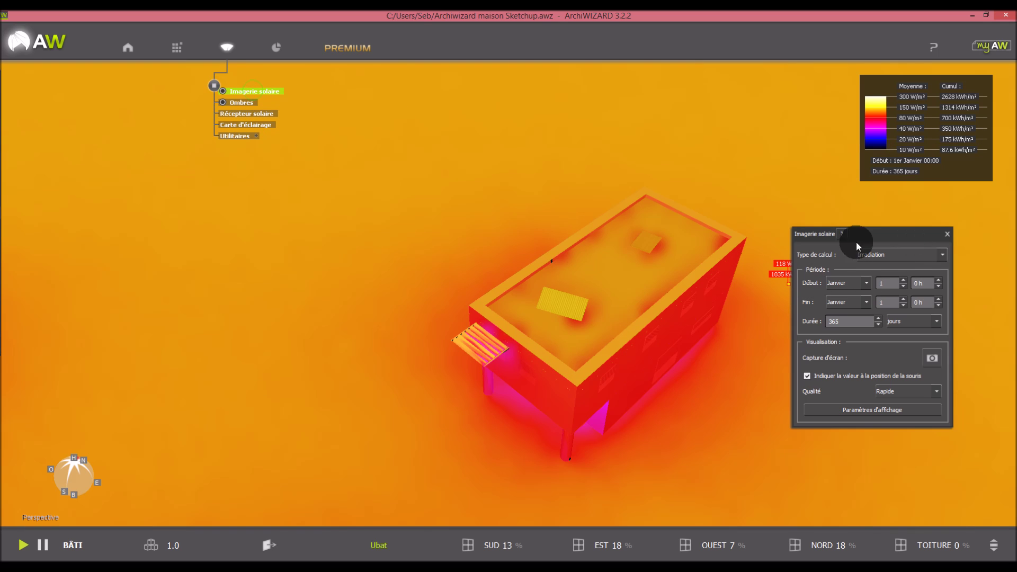
click(947, 233)
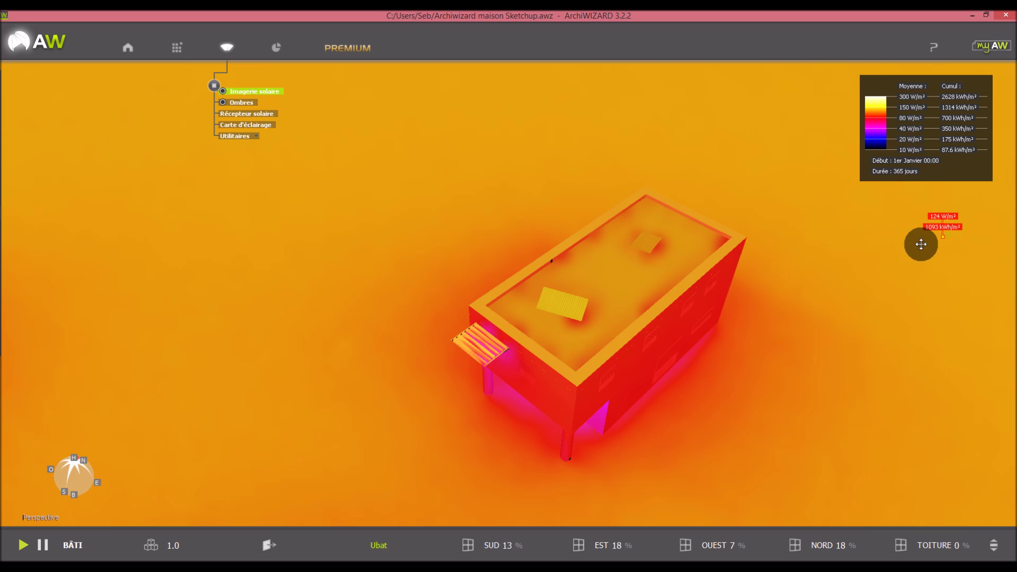
click(224, 91)
click(223, 100)
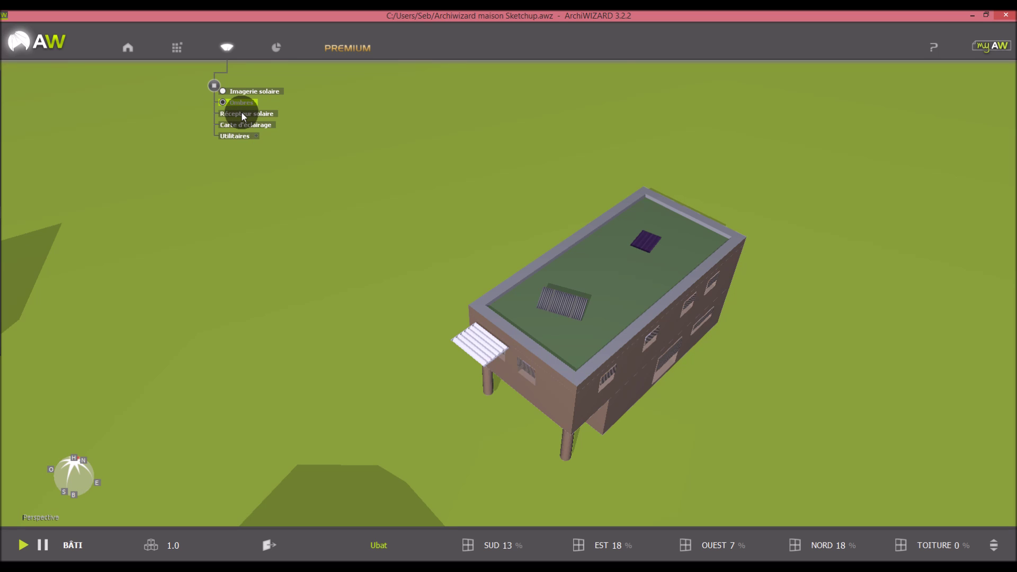
- Place a Récepteur solaire on the façade over the window beneath the brise-soleil
drag(401, 376, 415, 363)
scroll(453, 317, down, 10)
scroll(454, 328, up, 10)
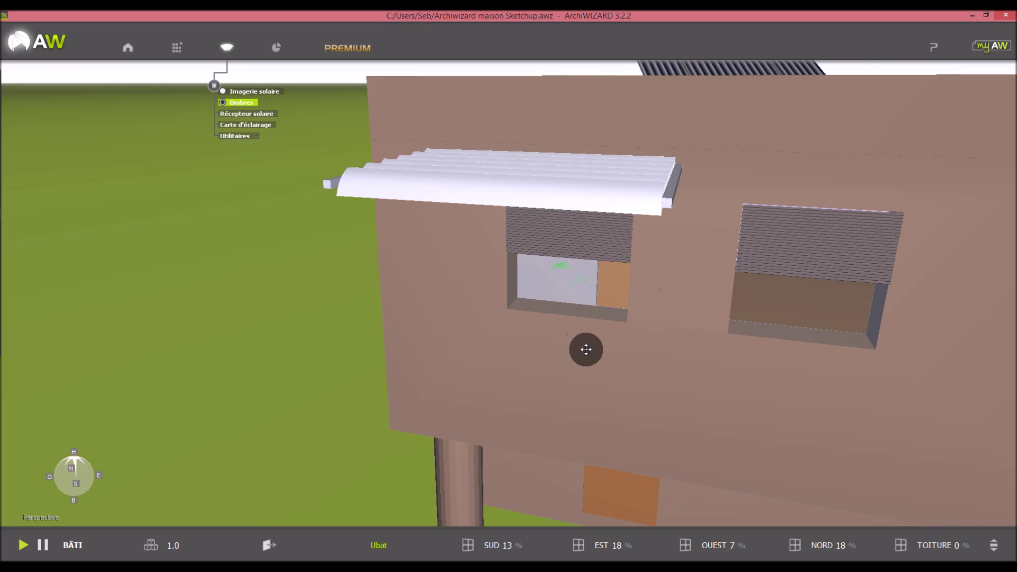
drag(586, 350, 593, 404)
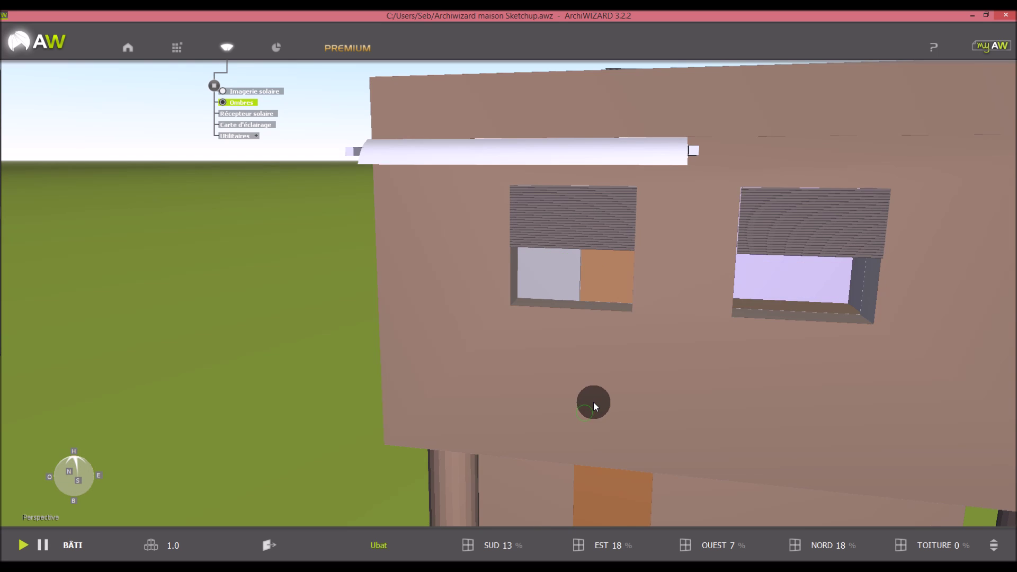
click(236, 118)
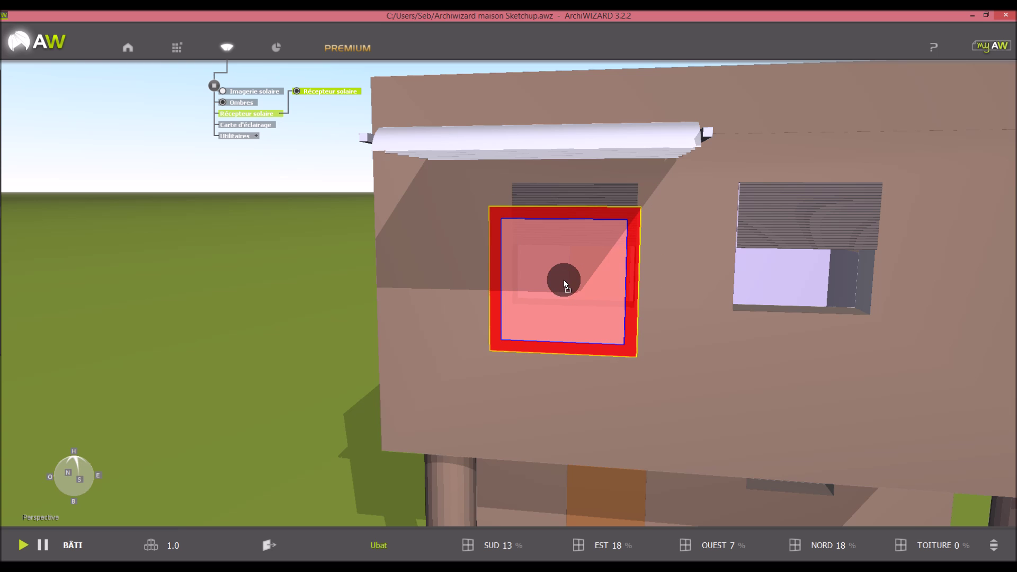
click(560, 244)
- Size the Récepteur solaire to 0,90 m wide by 0,90 m high, realign it over the window and close its properties
click(337, 206)
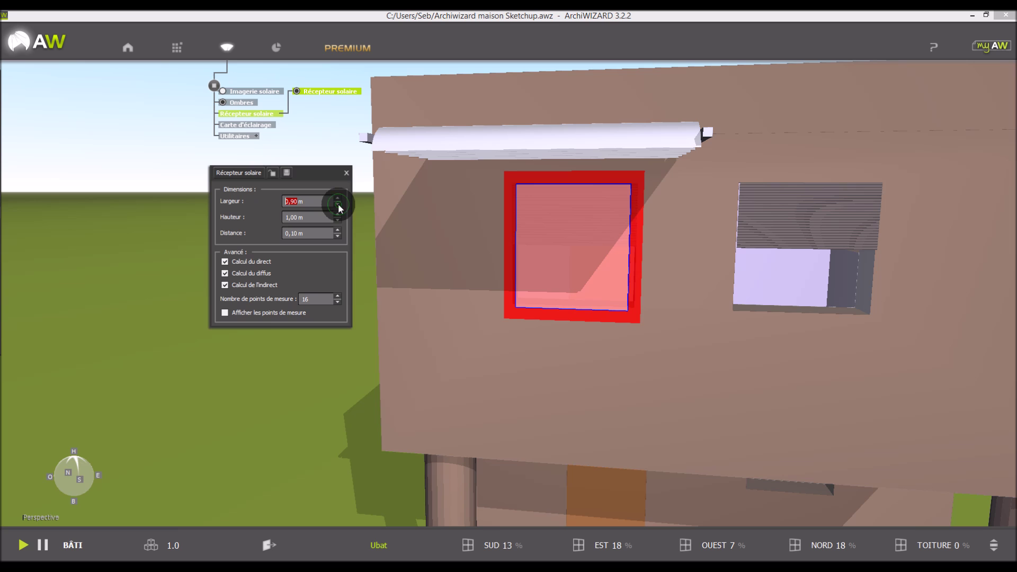
click(338, 205)
click(337, 220)
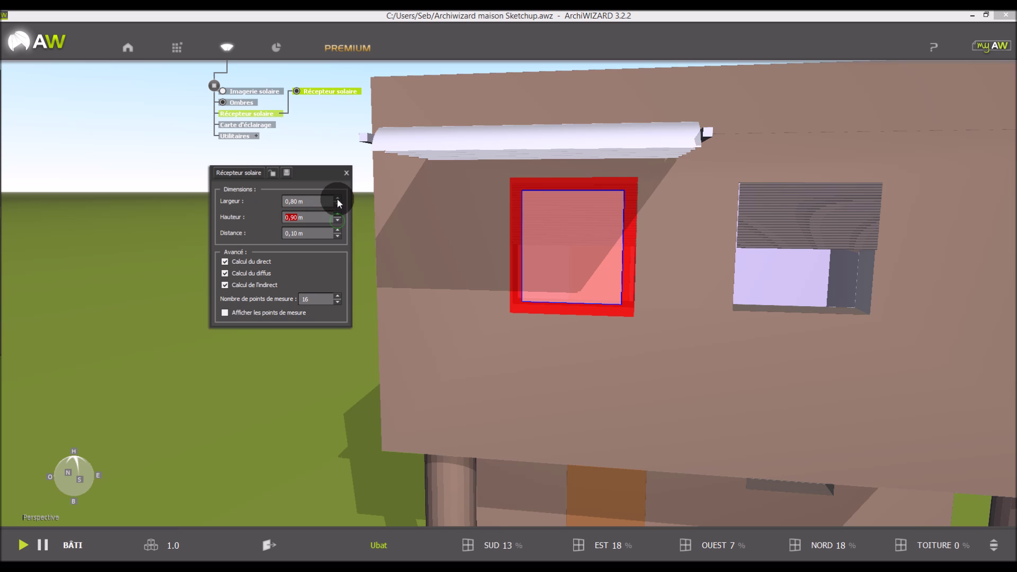
click(337, 199)
drag(579, 243, 561, 246)
click(244, 239)
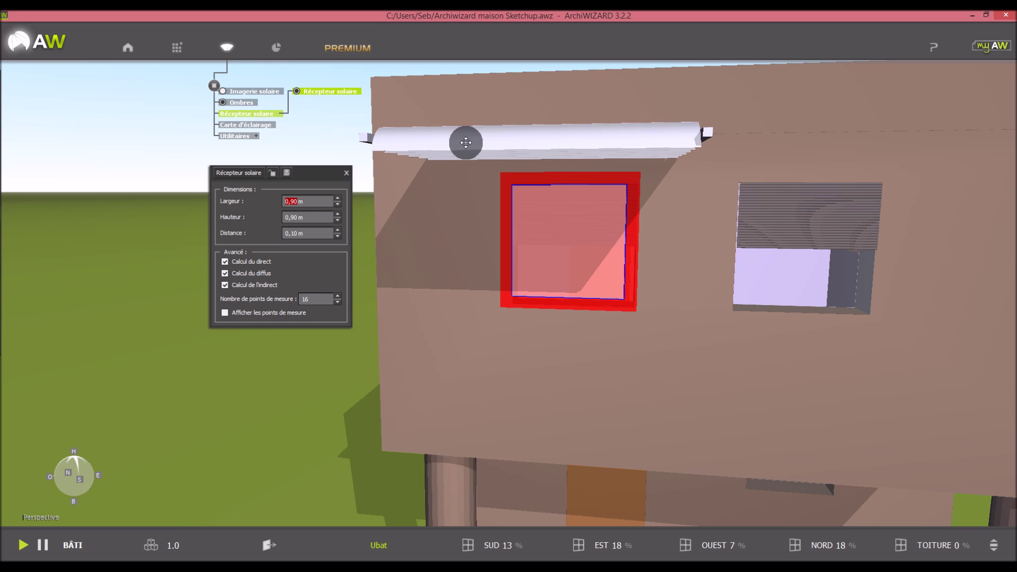
middle_drag(450, 382, 489, 373)
middle_drag(579, 275, 344, 193)
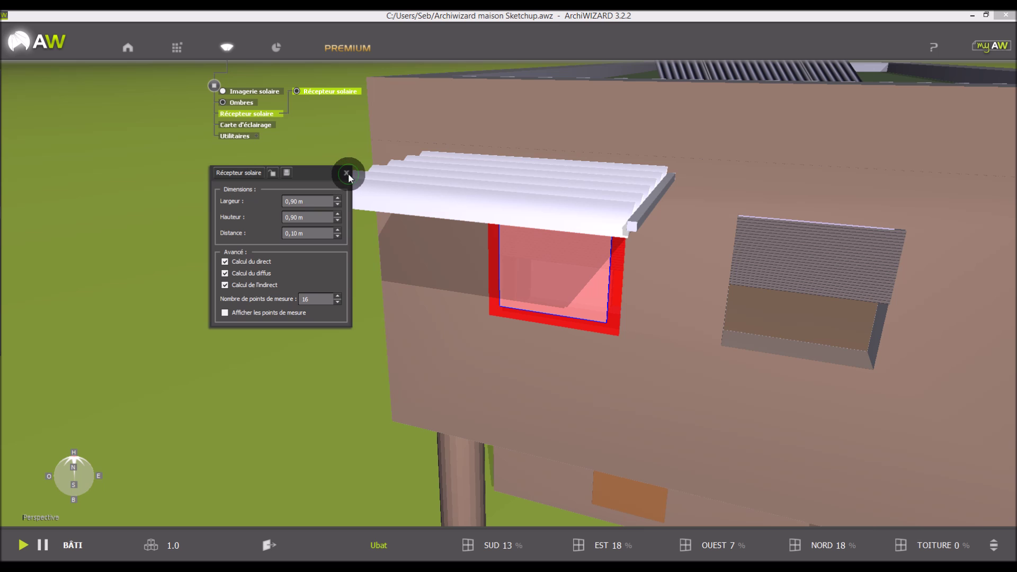
click(347, 173)
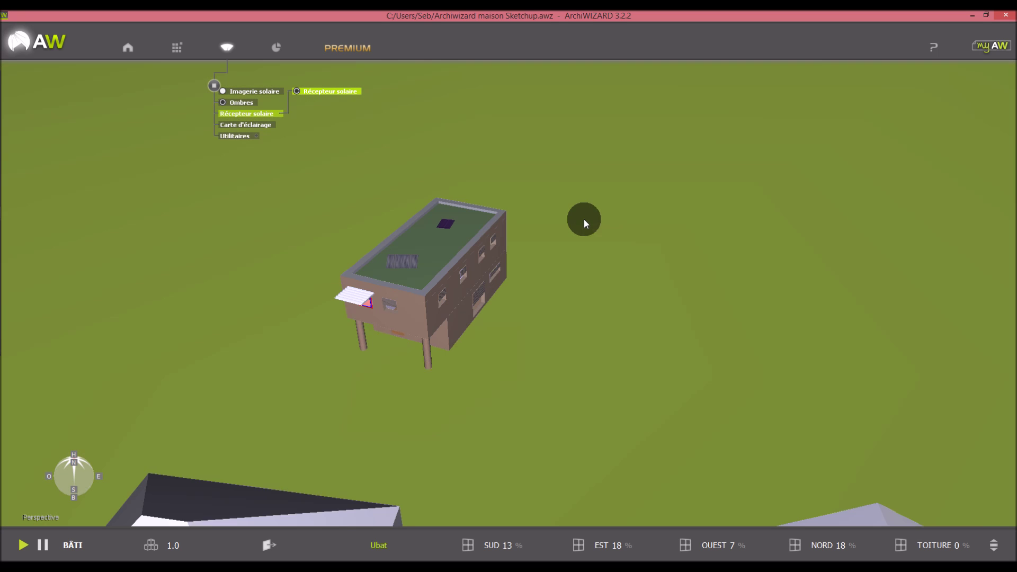
- Place a Carte d'éclairage on the ground beneath the house and display the Utilitaires tools
click(233, 123)
click(439, 303)
middle_drag(676, 362, 672, 319)
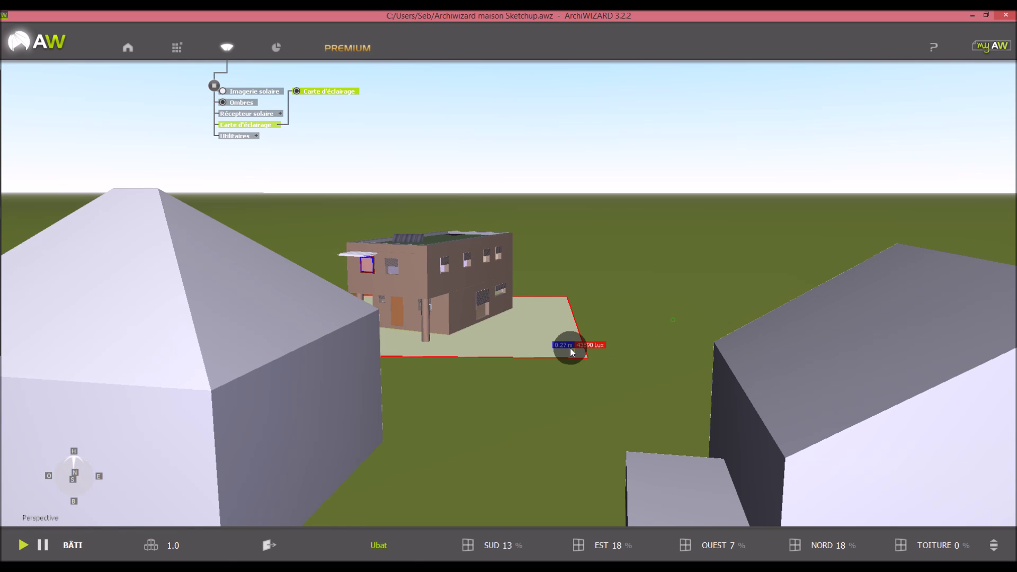
scroll(560, 349, up, 5)
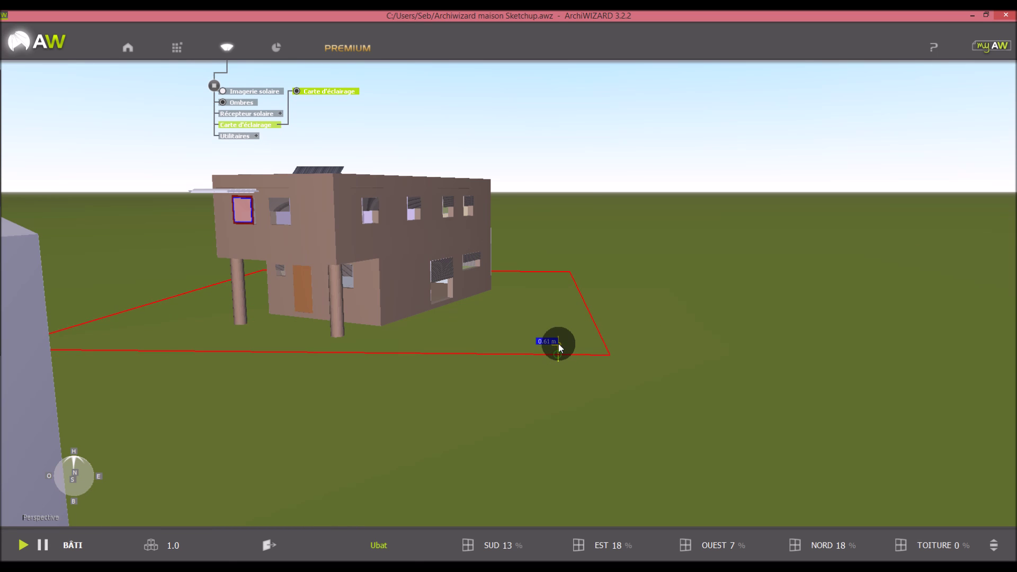
middle_drag(577, 370, 438, 397)
click(256, 138)
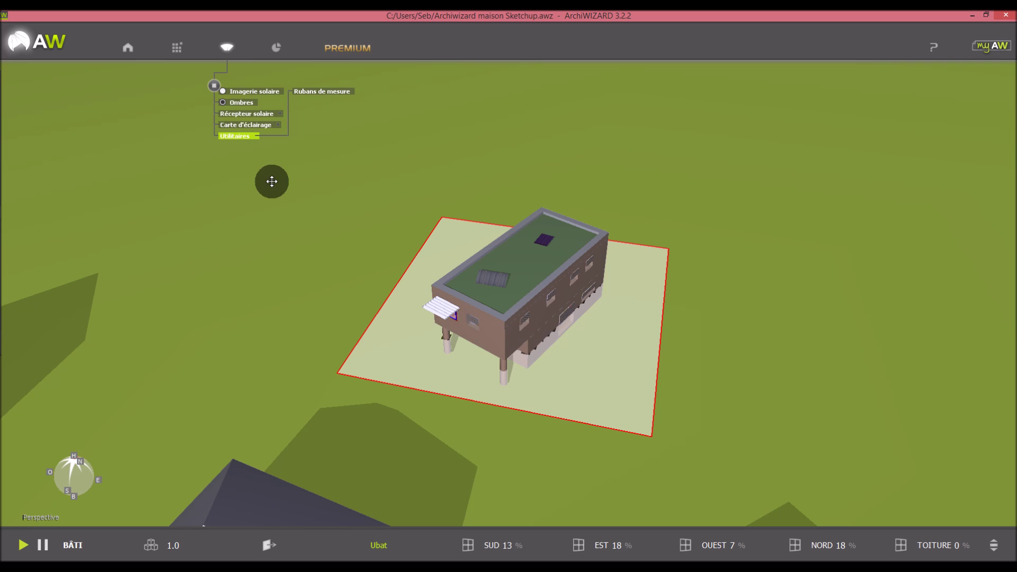
- View the Récepteur solaire results: Chiffres clés, Cartographie de la réception directe and Réception solaire mensuelle détaillé
click(277, 49)
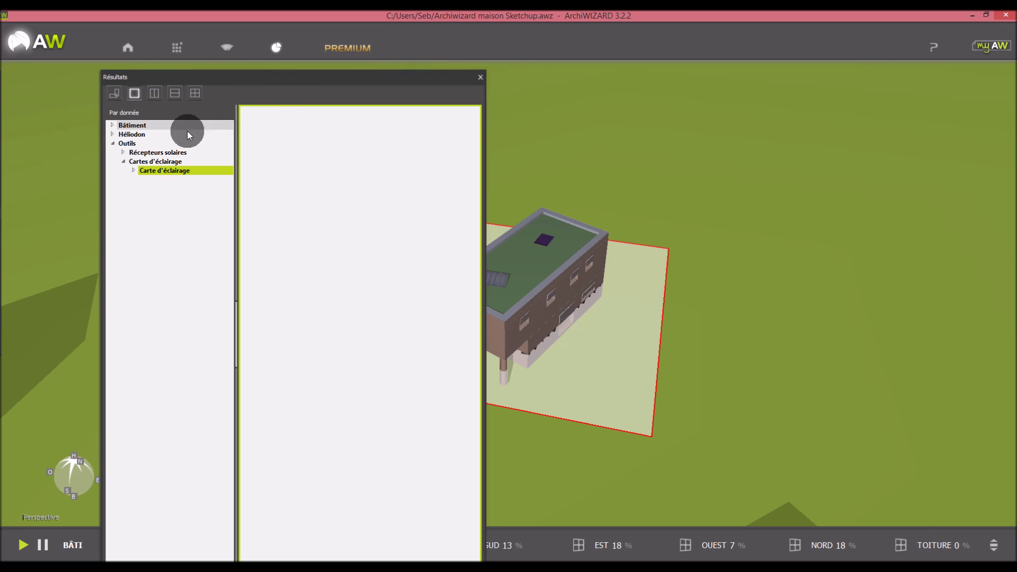
click(113, 125)
click(113, 125)
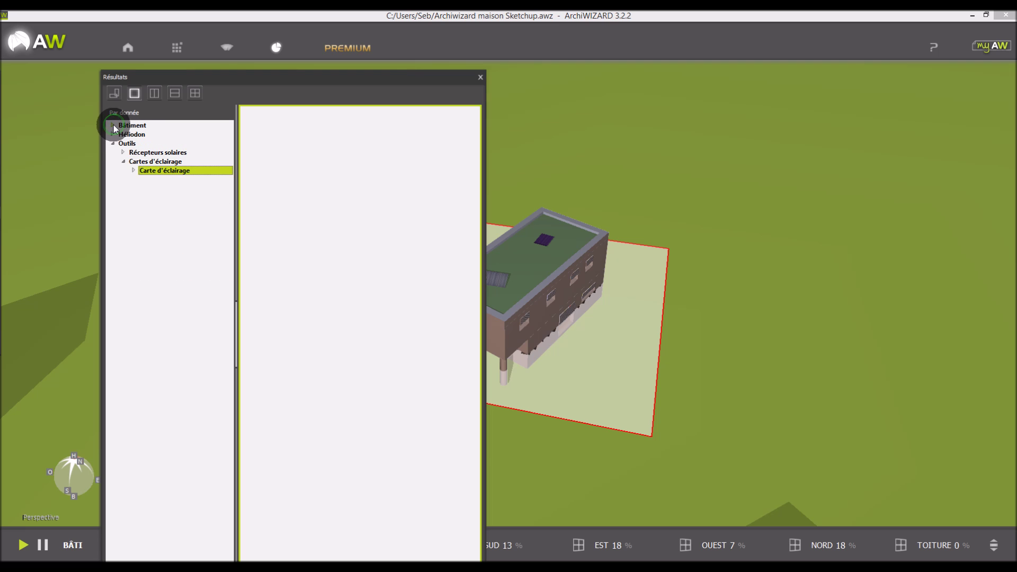
click(124, 152)
double_click(167, 161)
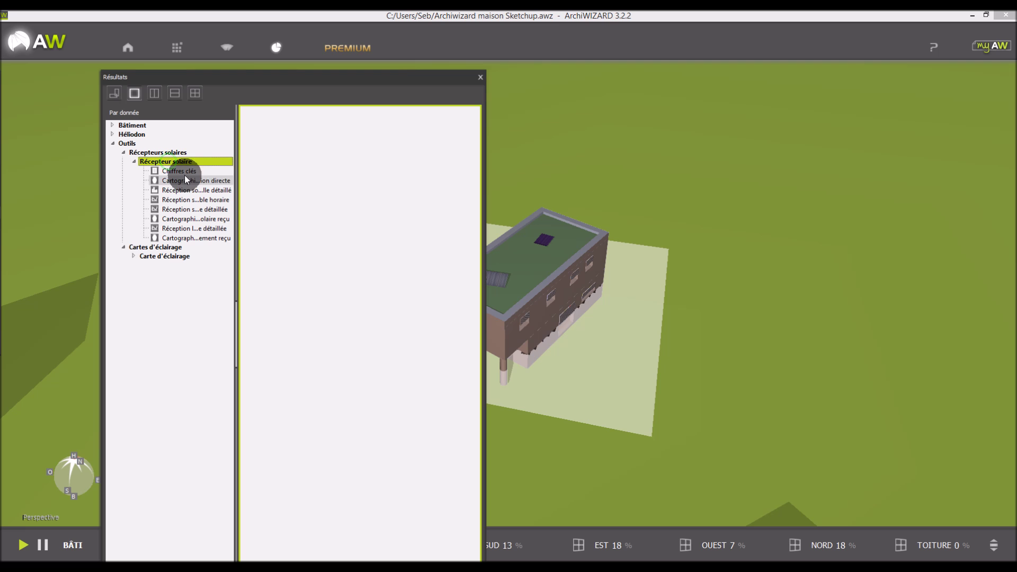
click(180, 171)
click(189, 182)
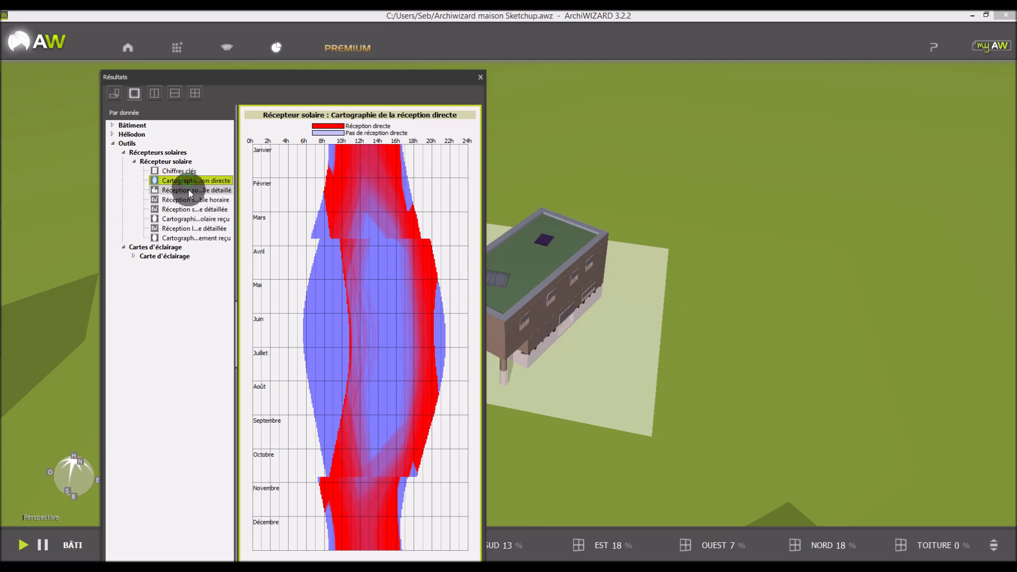
click(189, 189)
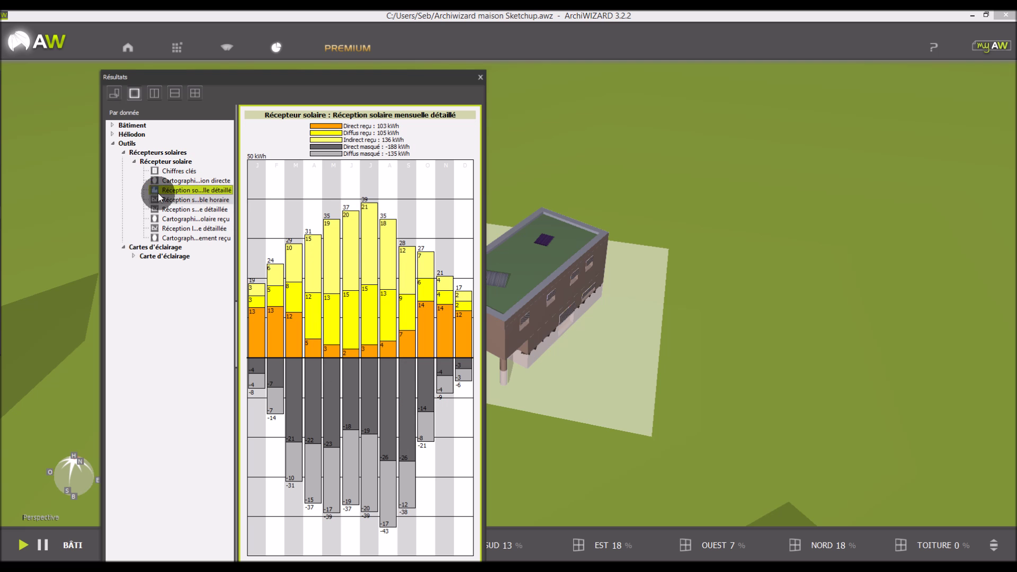
- View the Carte d'éclairage results, including Chiffres clés, the daylight factor map and Carte d'éclairement, and close the results
click(134, 163)
click(151, 179)
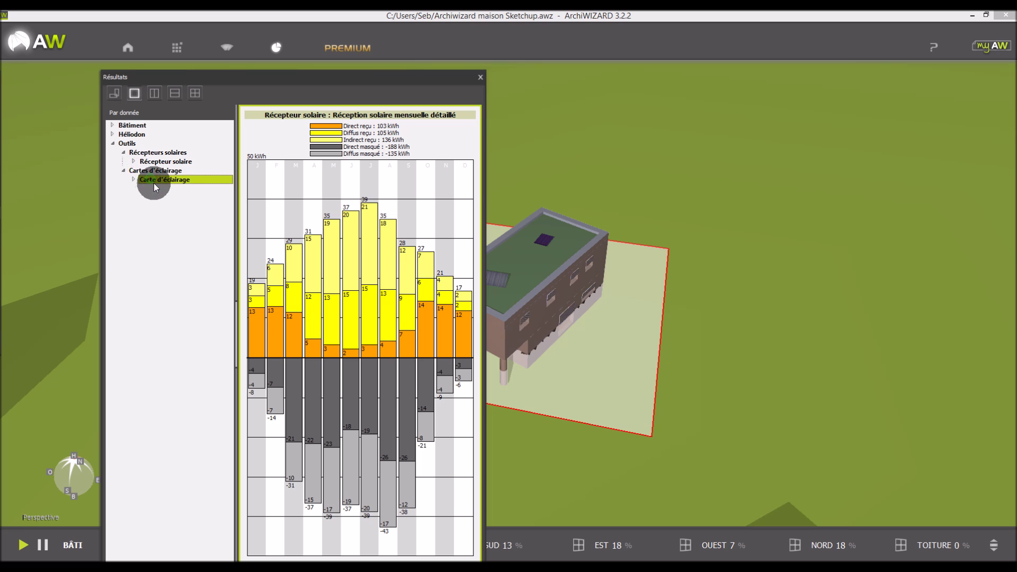
click(134, 179)
click(173, 189)
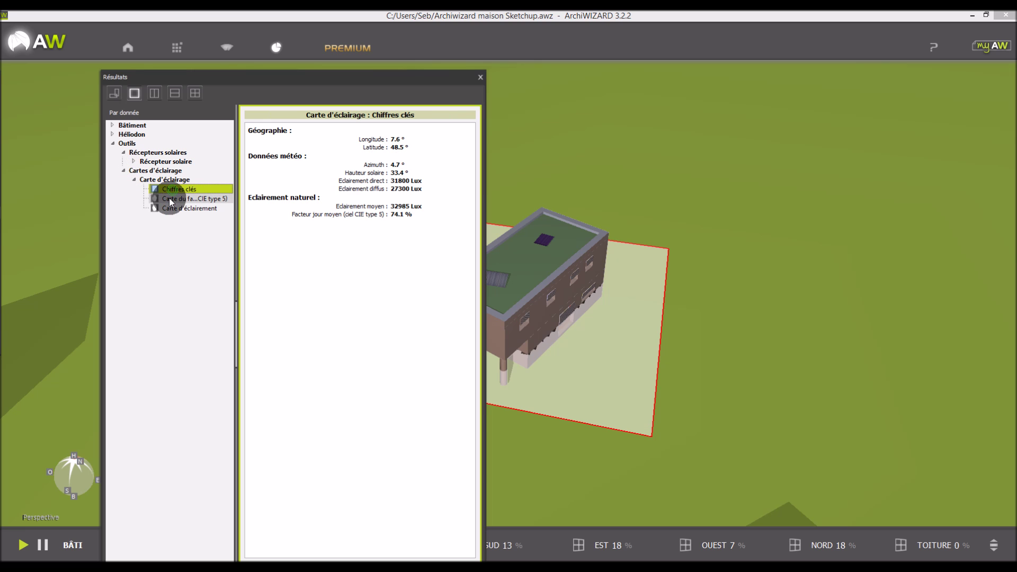
click(169, 198)
click(174, 208)
click(383, 313)
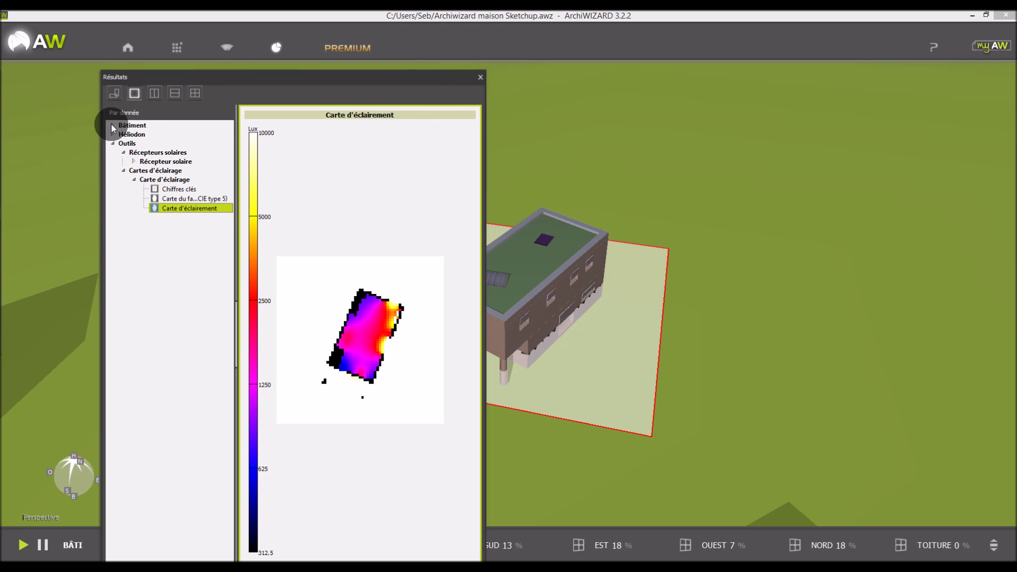
click(479, 78)
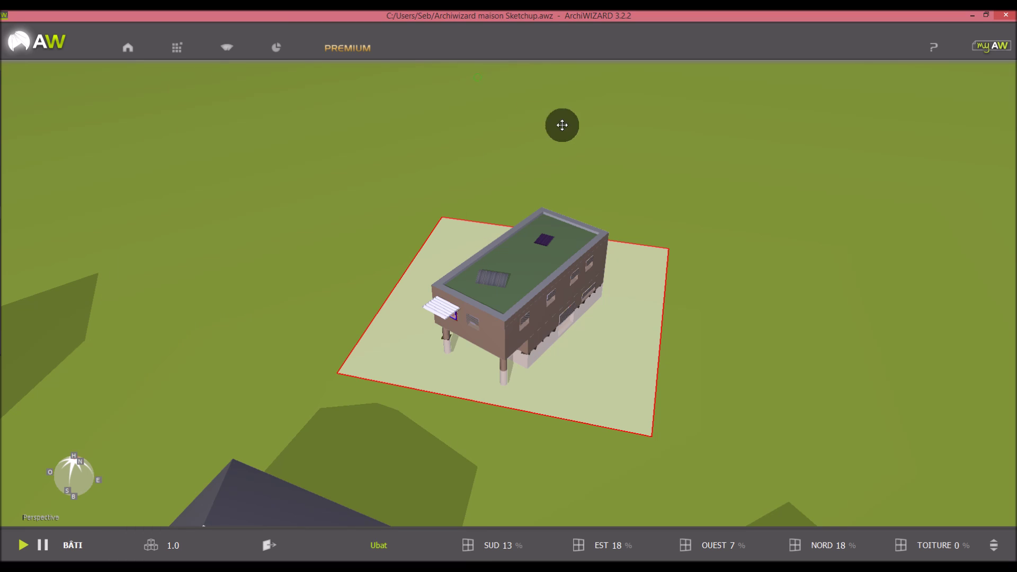
- Look through the available PREMIUM modules and the online help resources
click(354, 46)
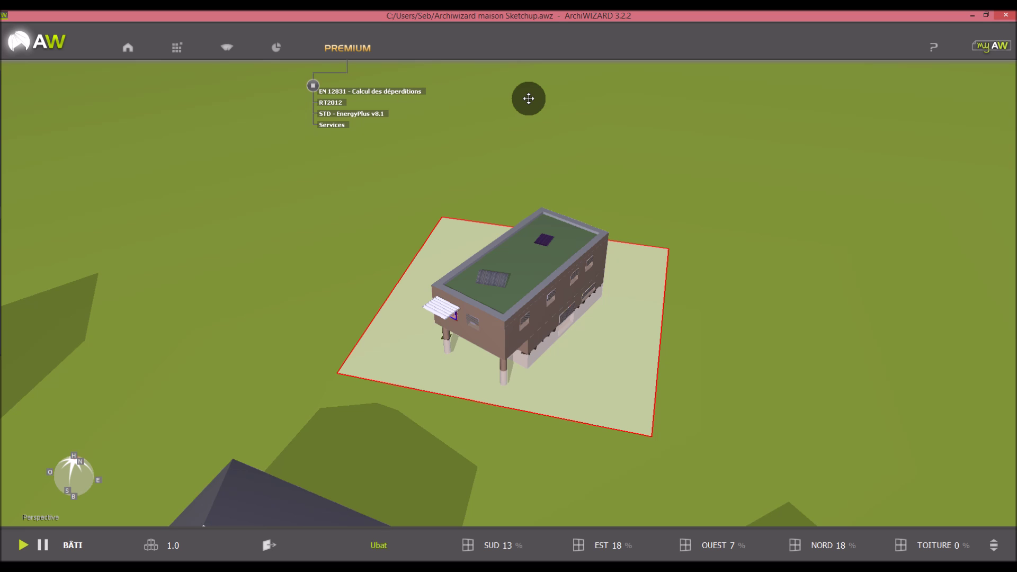
click(359, 50)
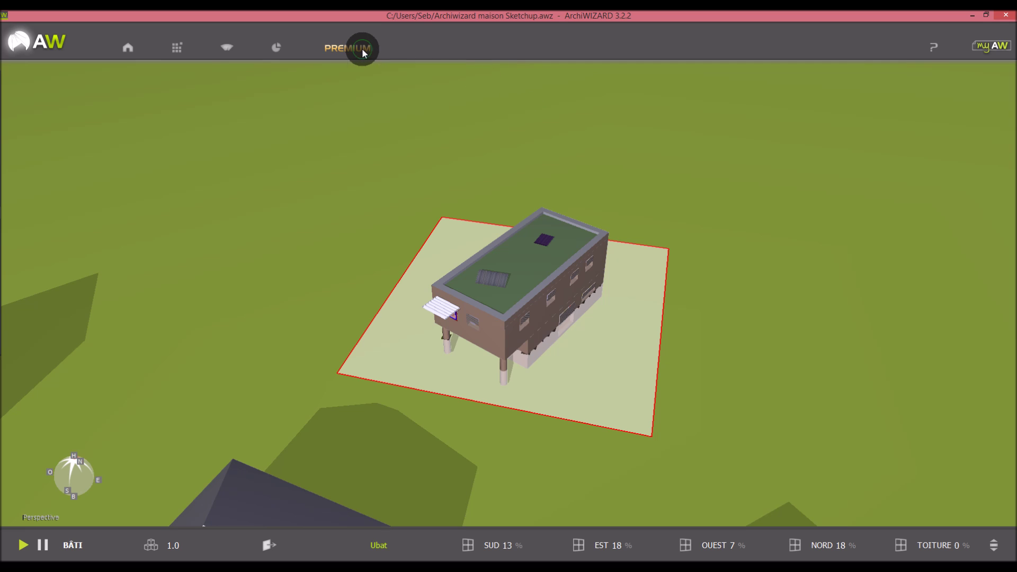
click(926, 53)
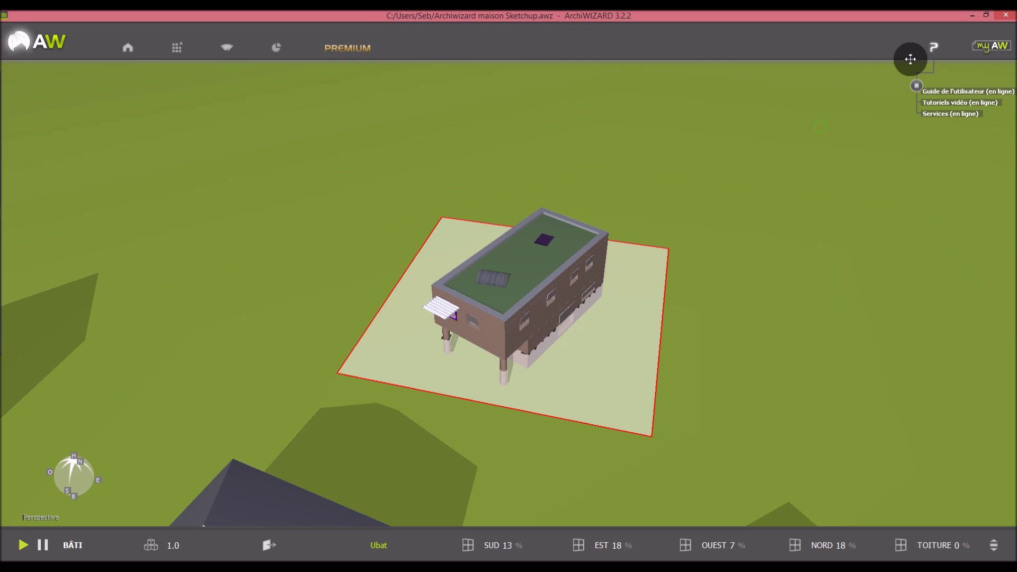
click(928, 52)
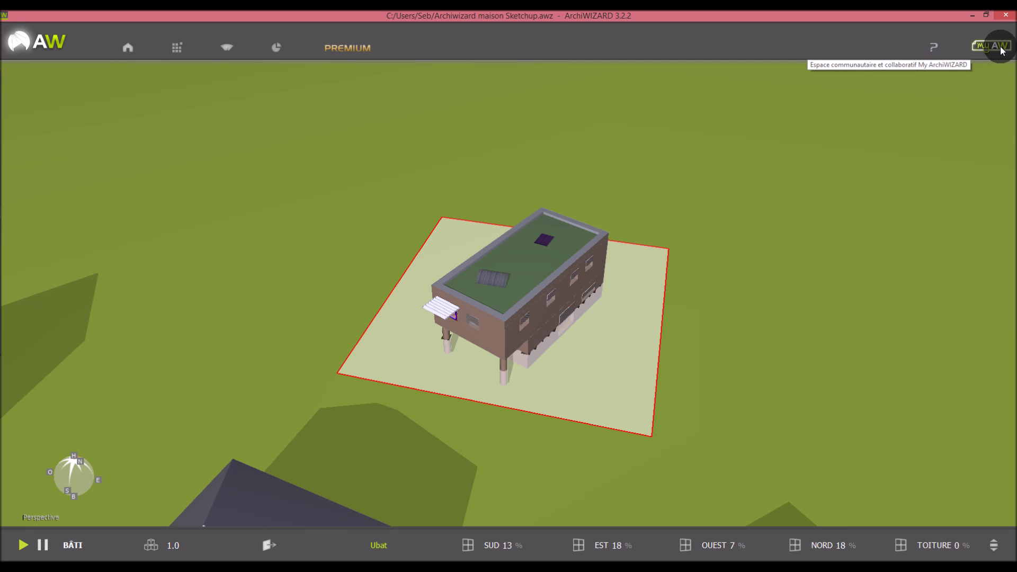
- Examine the BÂTI indicators for envelope compactness and heat loss, including the Répartition de la déperdition thermique de l'enveloppe chart
drag(783, 326, 770, 313)
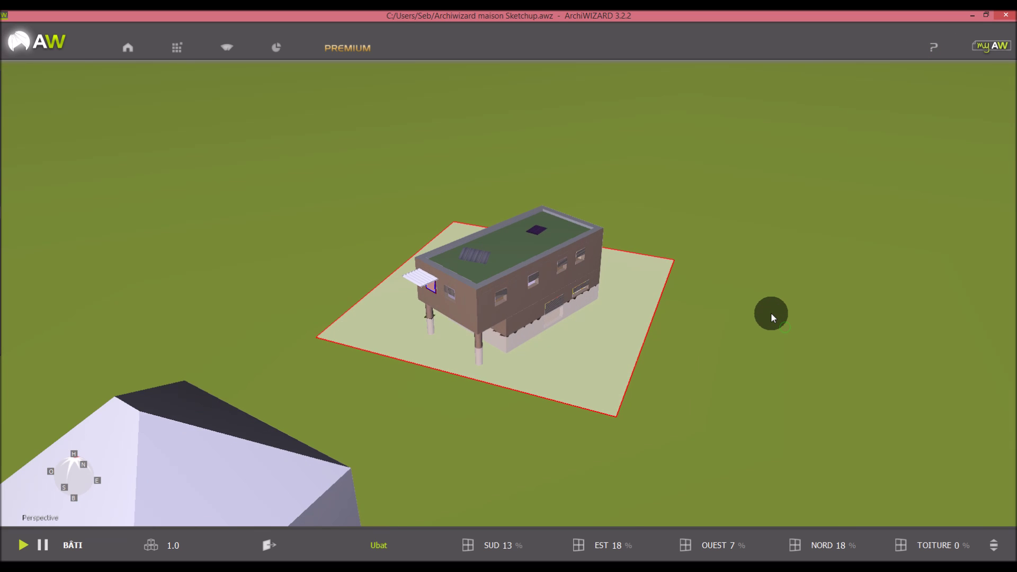
scroll(772, 311, down, 5)
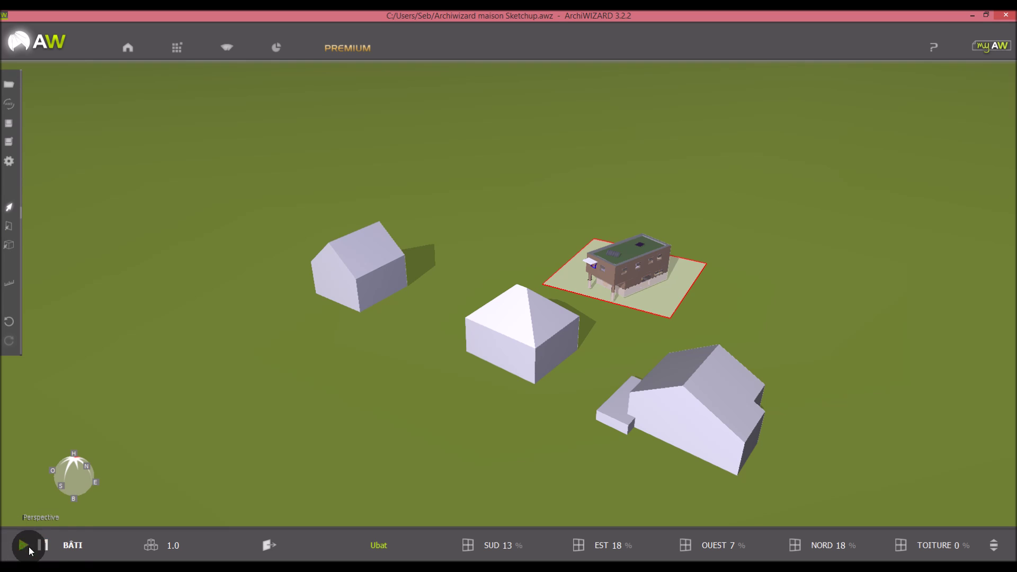
click(22, 544)
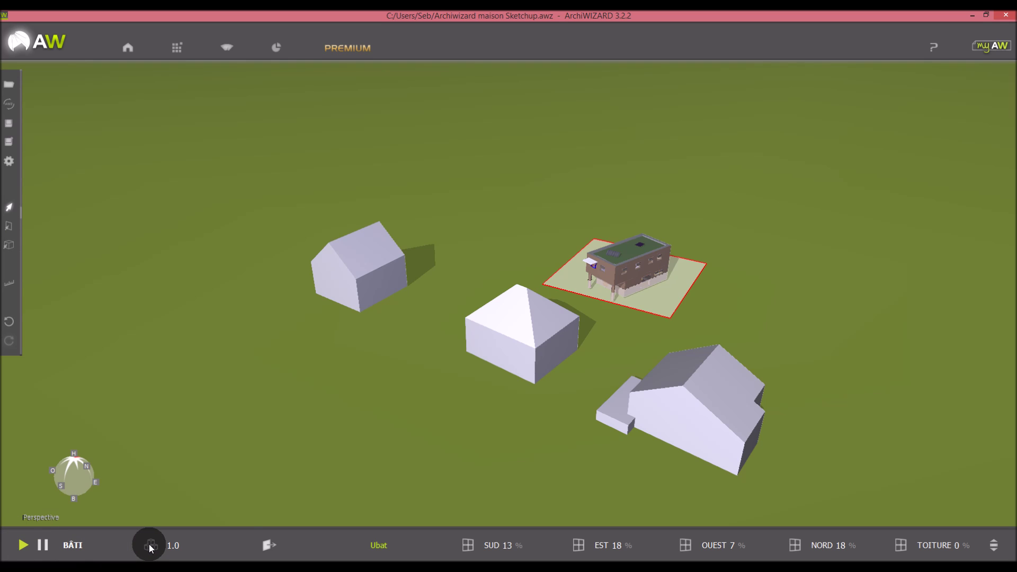
mouse_move(152, 549)
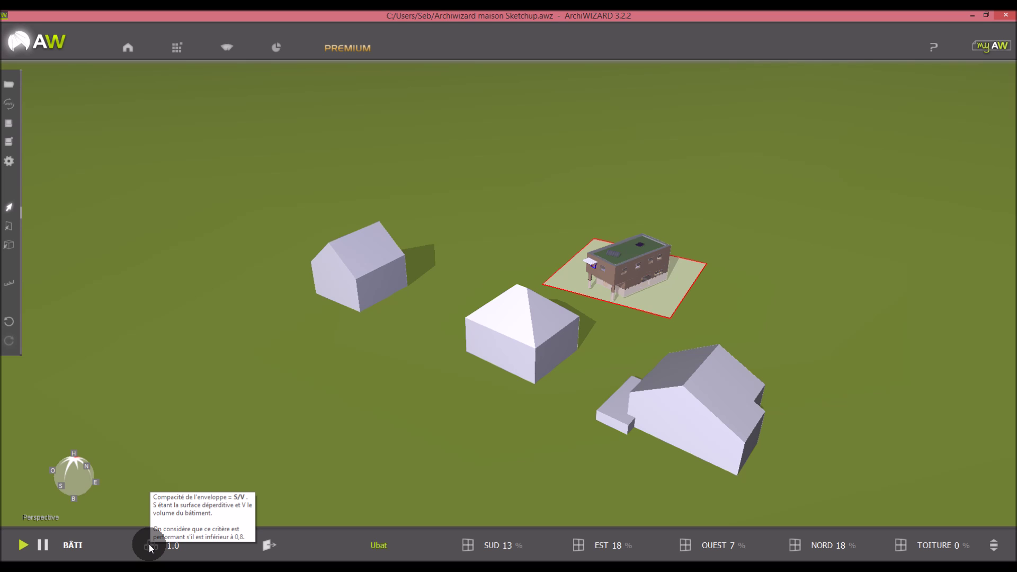
mouse_move(270, 552)
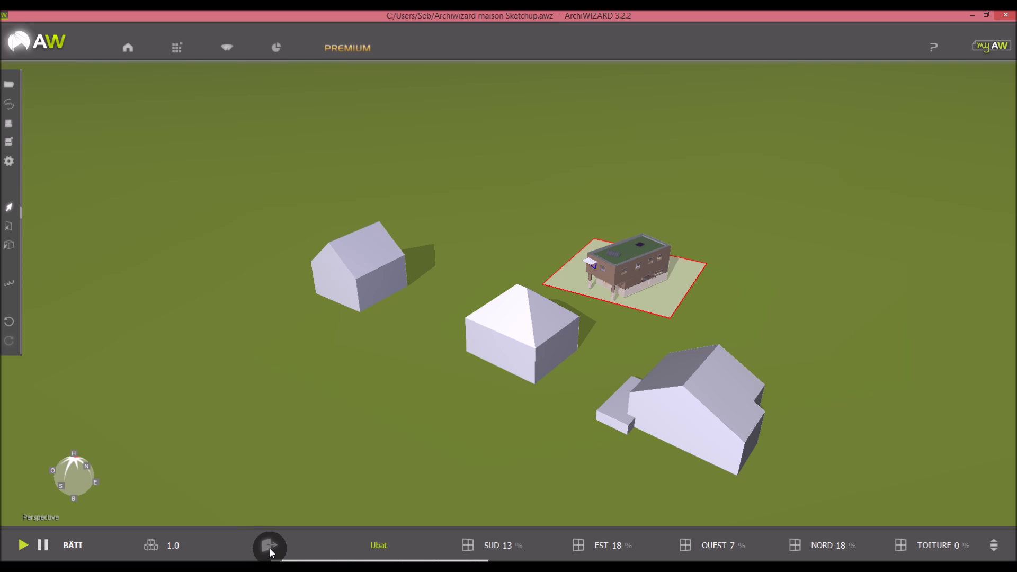
click(270, 550)
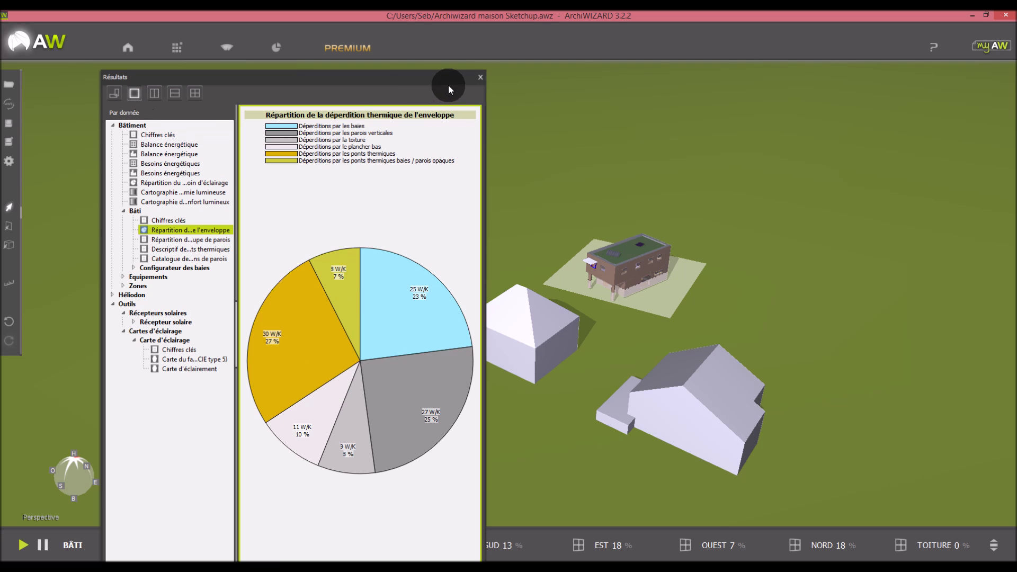
click(480, 79)
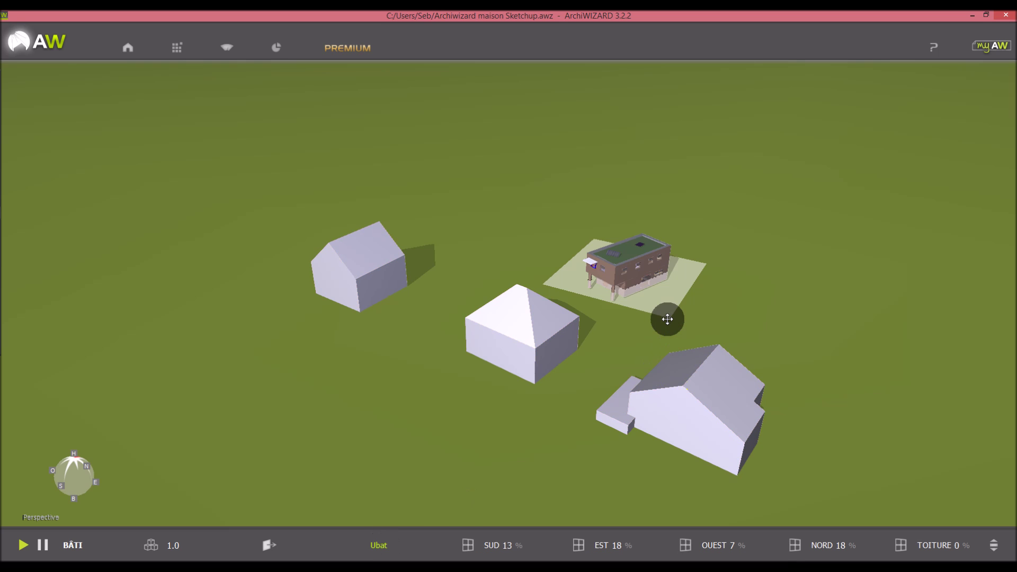
- Review the glazing ratios by orientation, and the EXIGENCES RT2012 indicators for Ratio Ψ, floor-façade thermal bridge and Sbaies / SHAB
scroll(668, 311, up, 10)
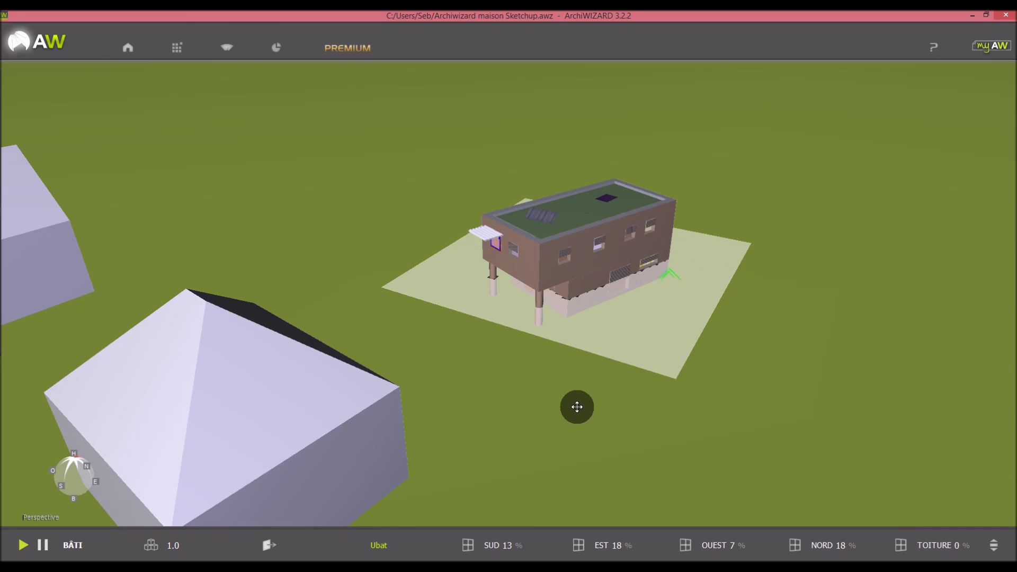
middle_drag(576, 376, 518, 425)
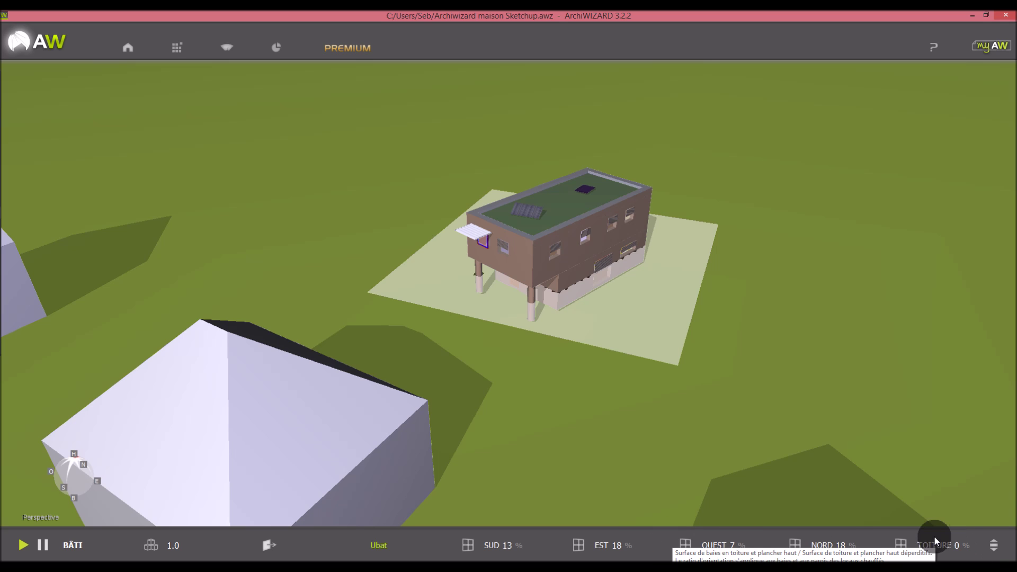
click(994, 551)
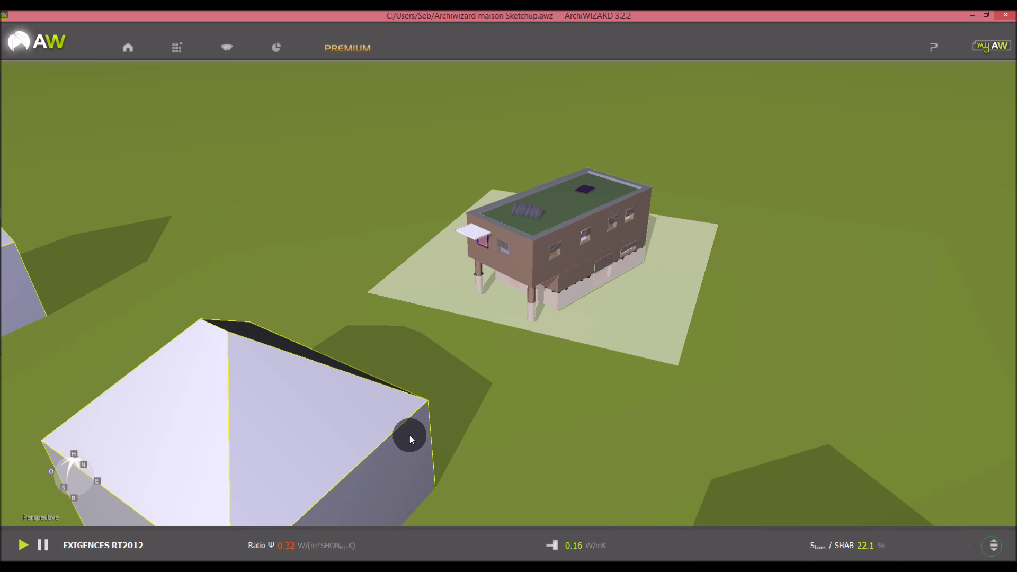
mouse_move(306, 544)
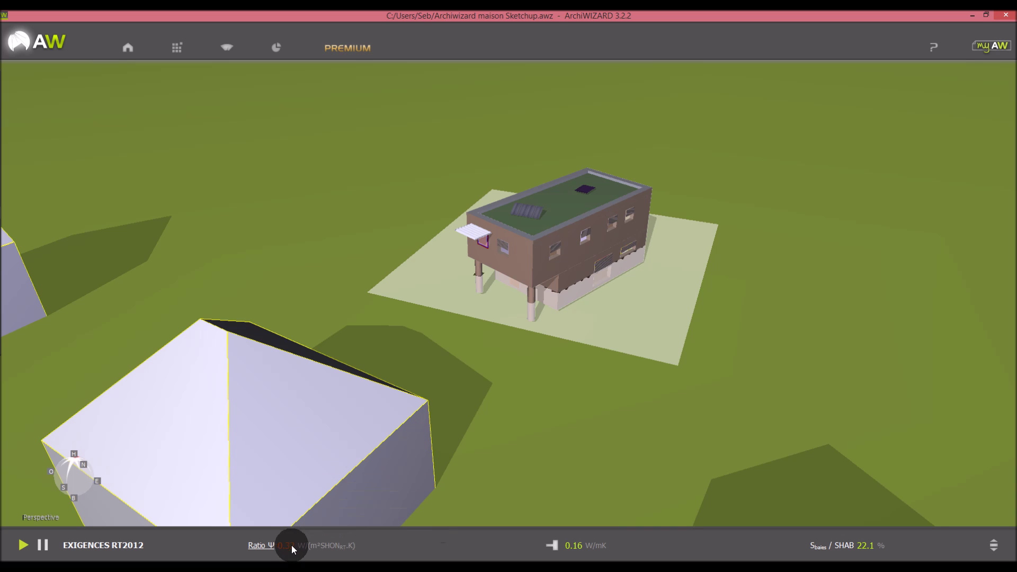
mouse_move(580, 547)
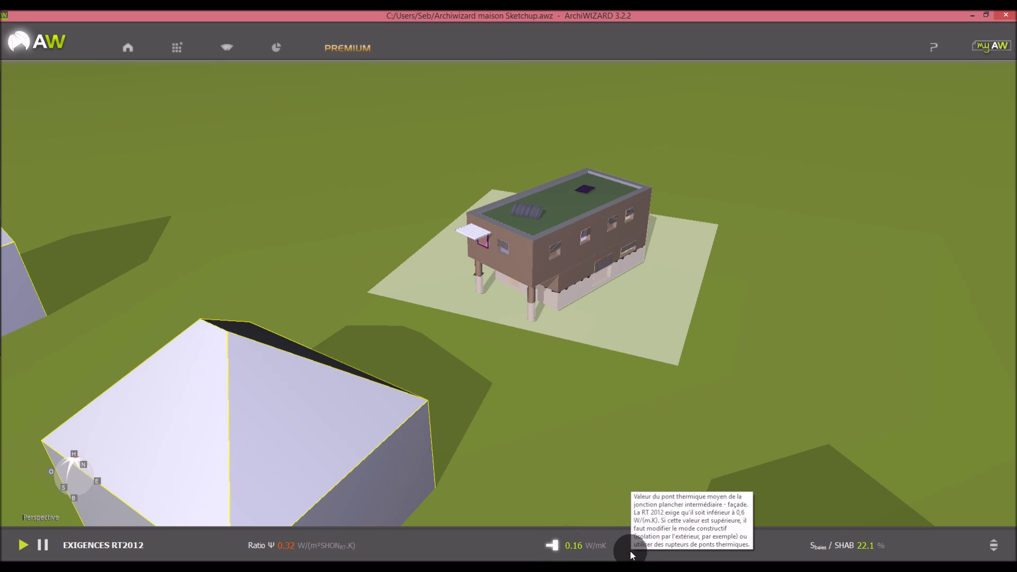
mouse_move(847, 547)
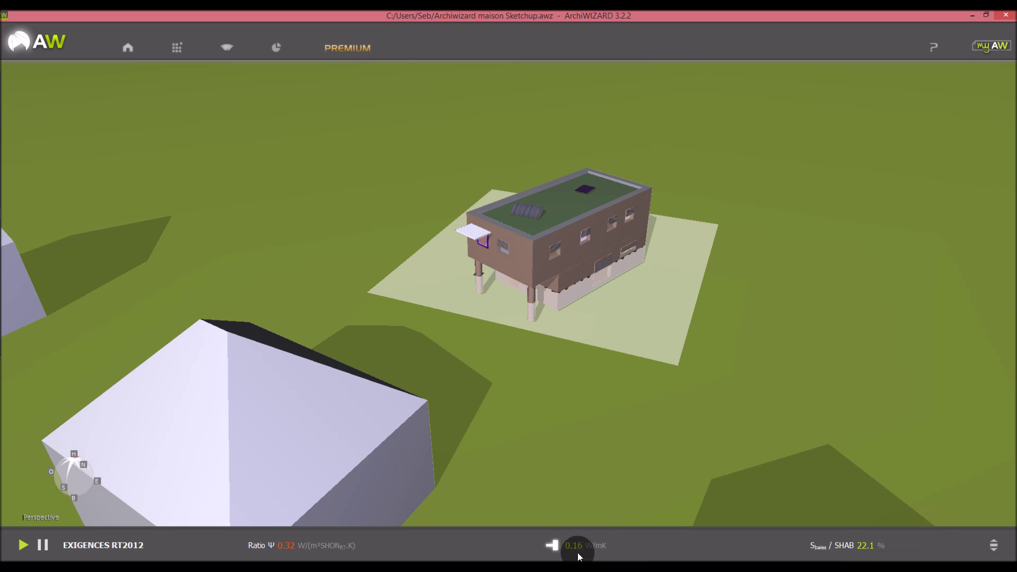
- Compare the BESOINS indicators in kWh and kWh/m², and view the building's Besoins énergétiques chart
click(997, 554)
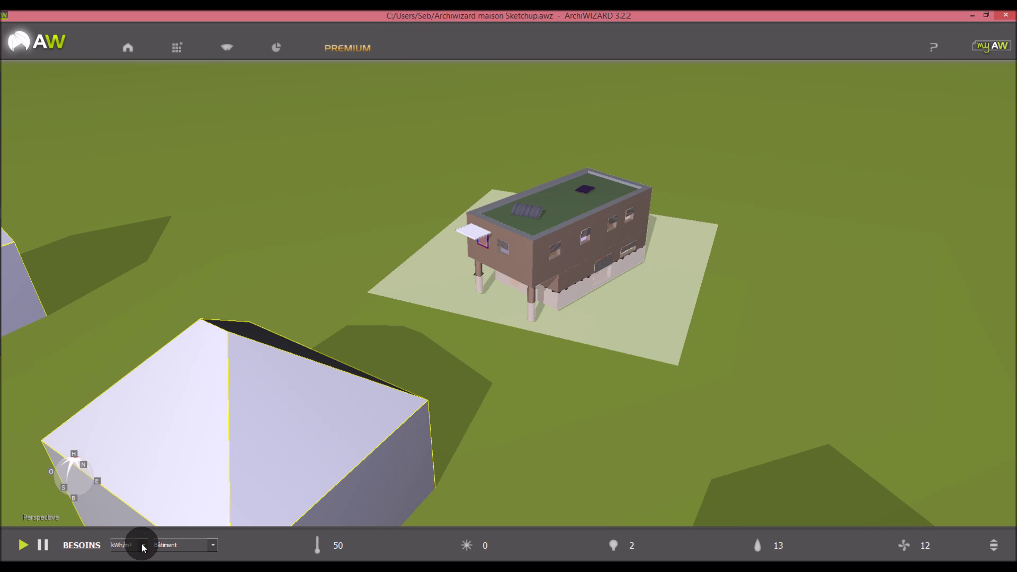
click(127, 559)
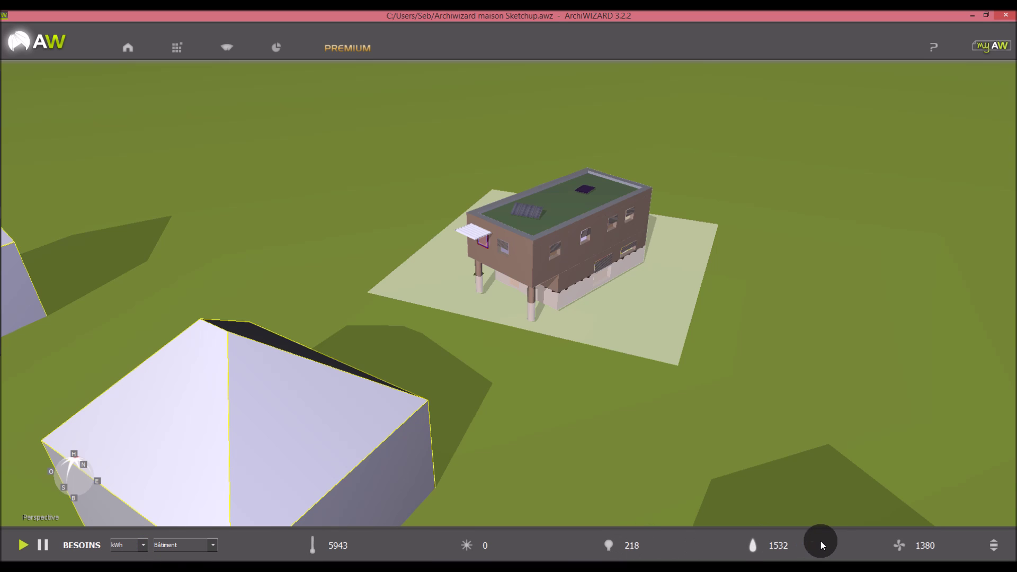
click(143, 545)
click(135, 548)
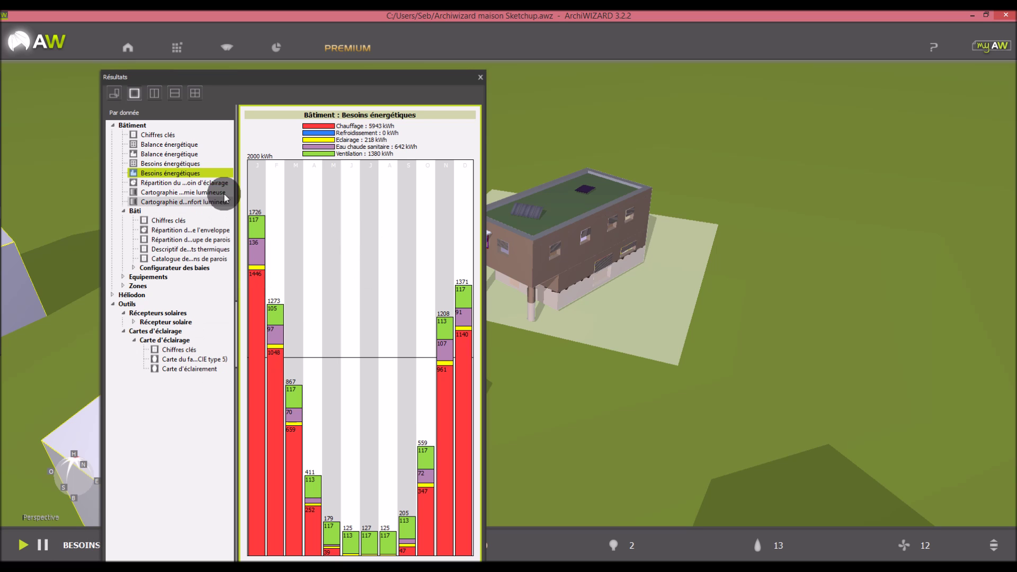
click(478, 79)
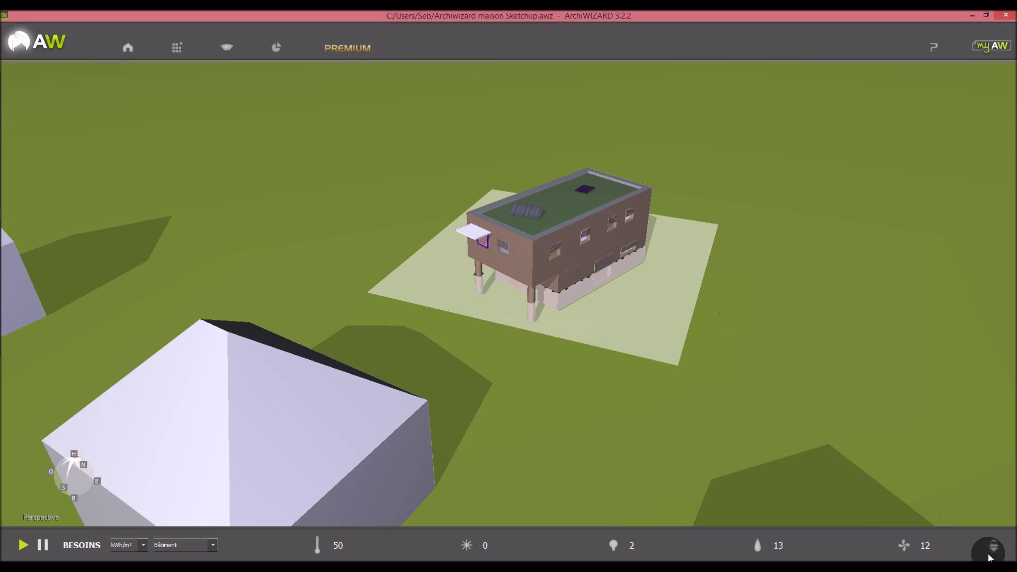
- Review the CONFORT indicators for Maison individuelle: Taux d'inconfort and the number of hours above 27 °C
click(990, 553)
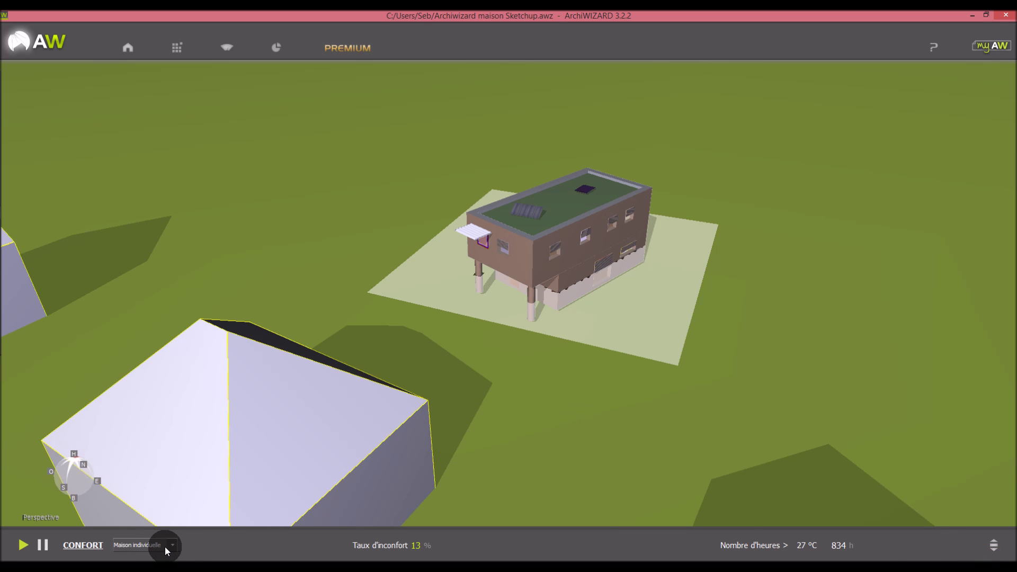
mouse_move(415, 549)
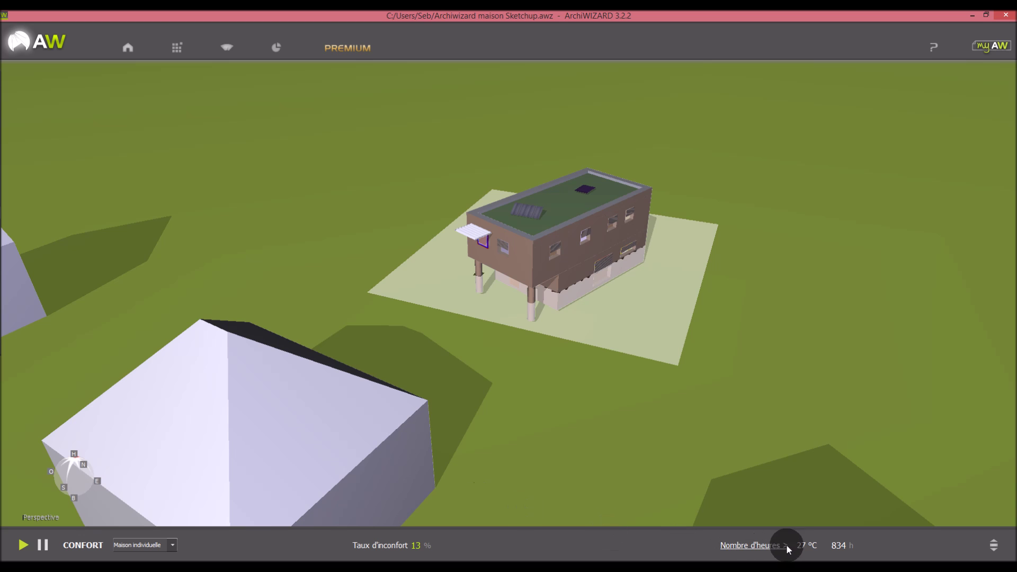
mouse_move(801, 548)
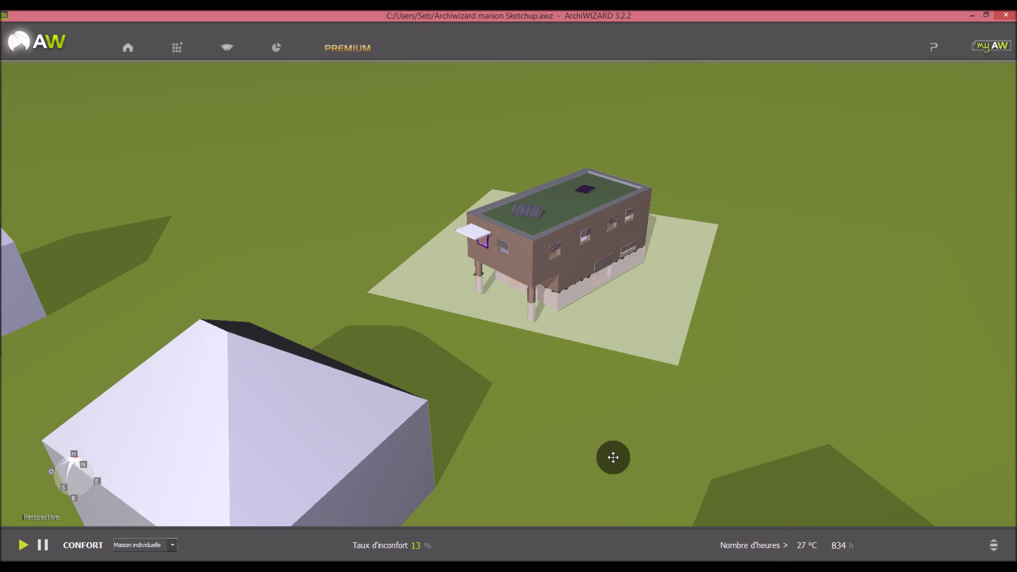
- Examine the ÉCLAIRAGE indicators for the Bâtiment: Consommation, Autonomie lumineuse and Confort lumineux, including their explanations
click(995, 550)
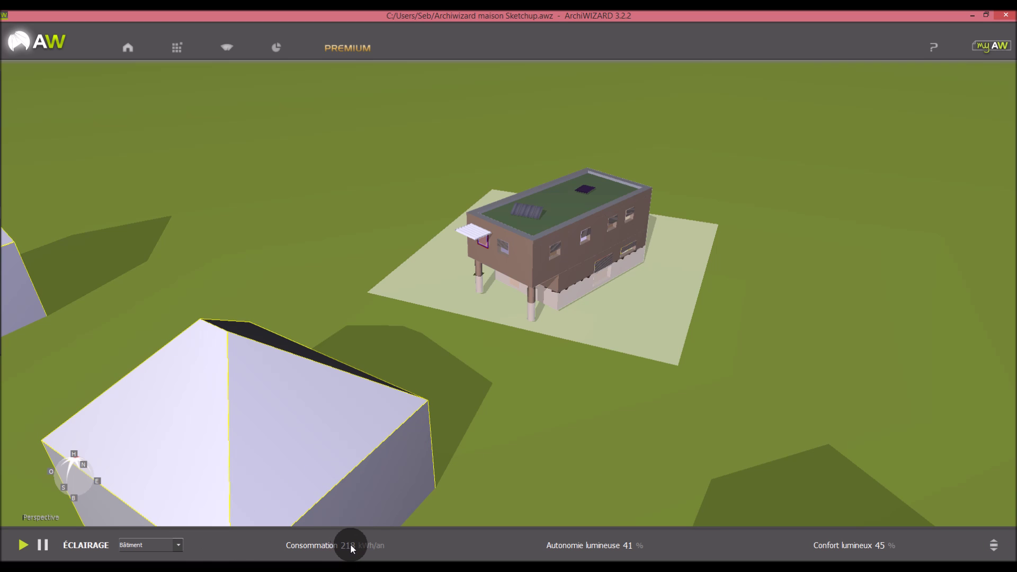
mouse_move(352, 548)
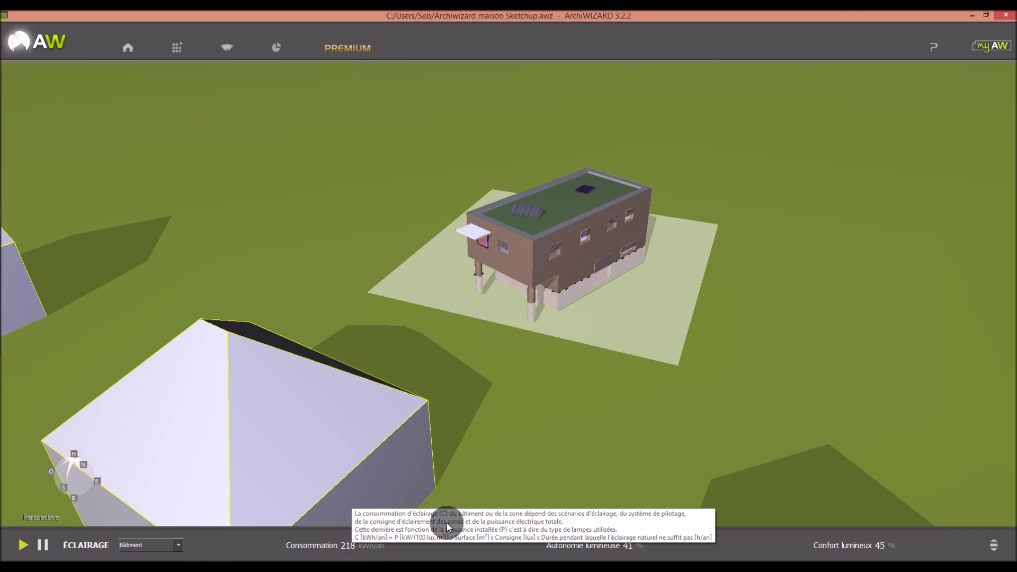
mouse_move(627, 546)
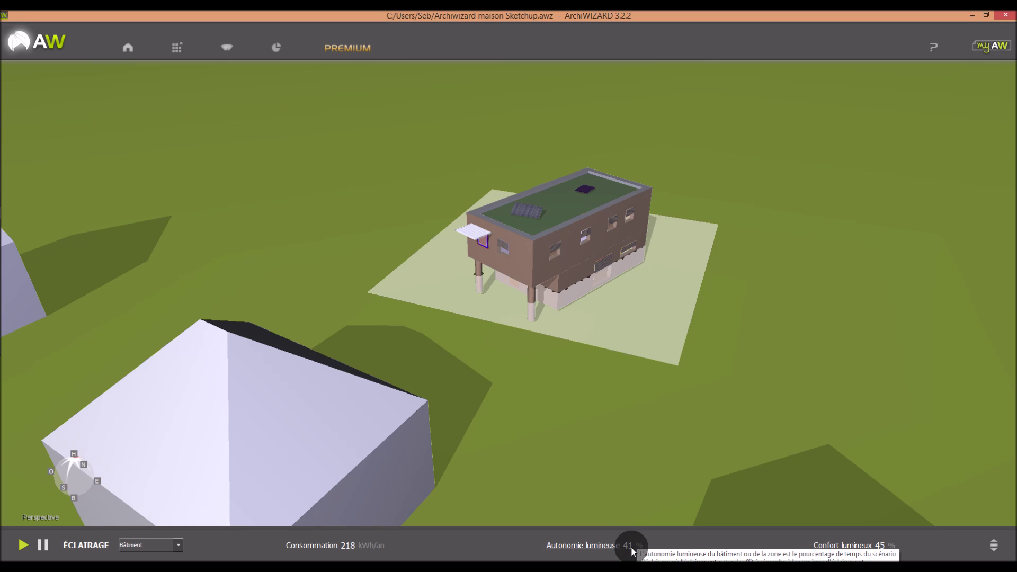
mouse_move(882, 546)
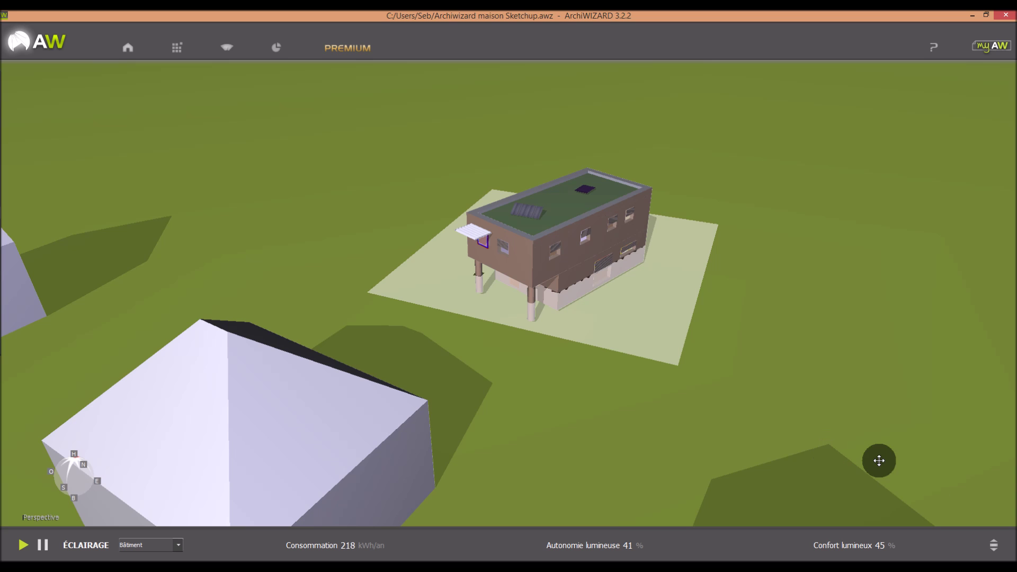
- With the hot-water ENR indicators displayed, set the width of the roof's Tubes sous vide solar collector to 4 m
click(994, 551)
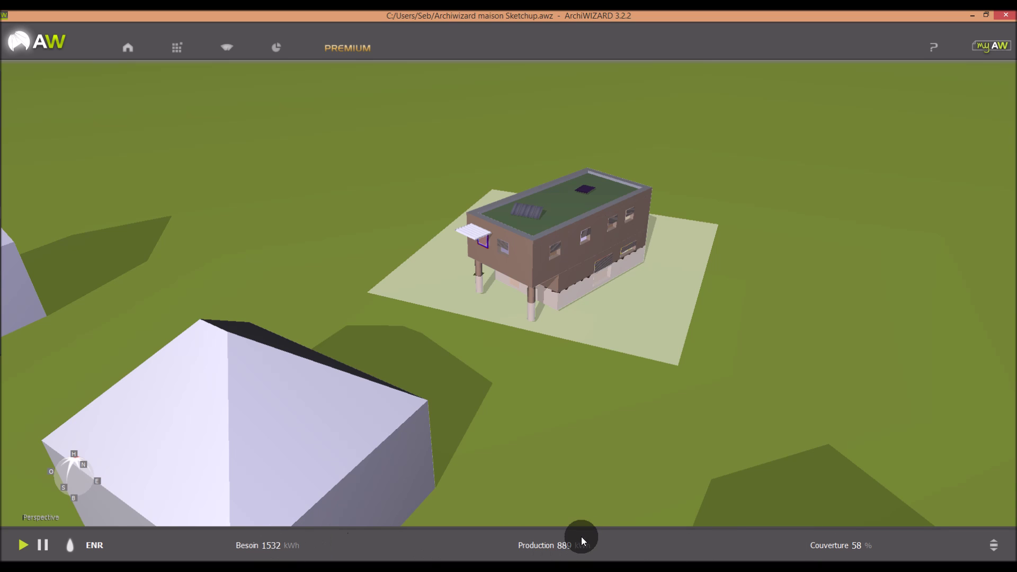
middle_drag(572, 444, 584, 466)
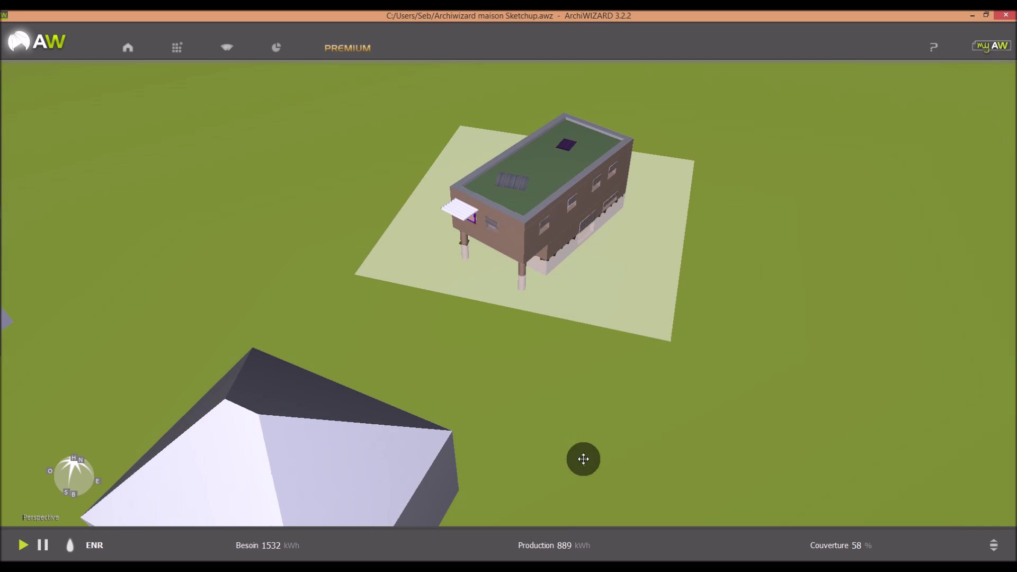
click(525, 184)
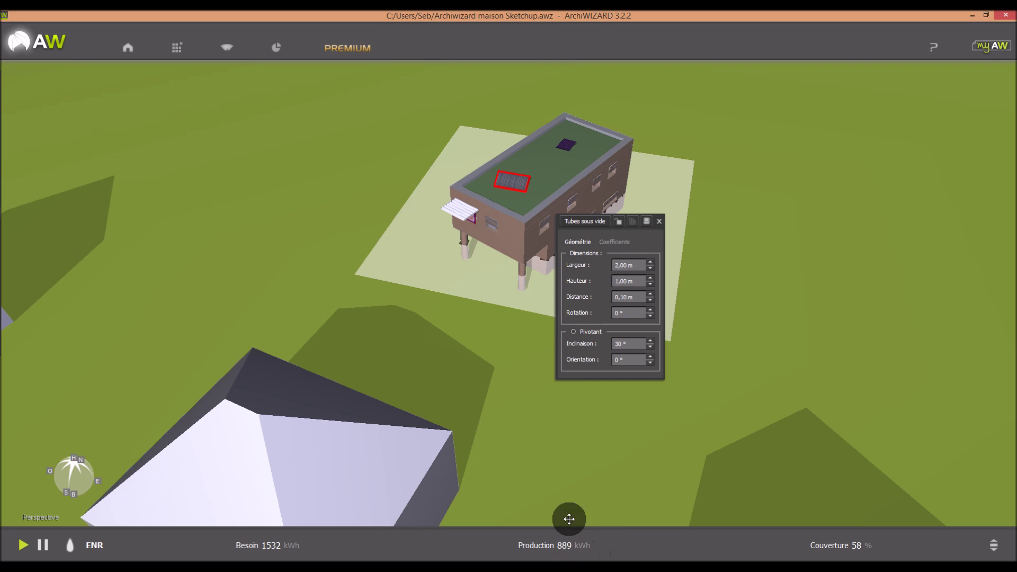
double_click(640, 264)
text(4m)
click(650, 244)
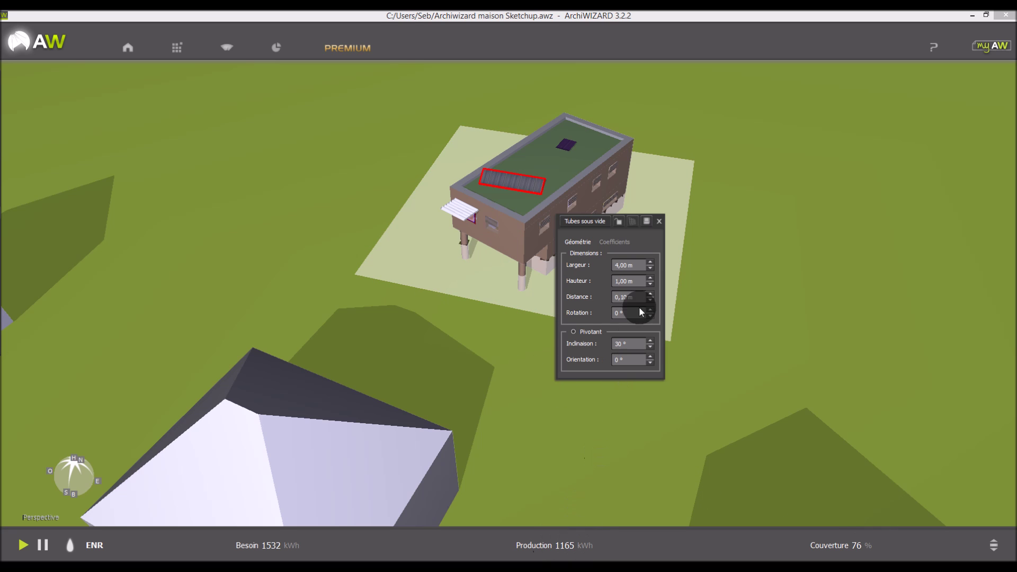
click(658, 221)
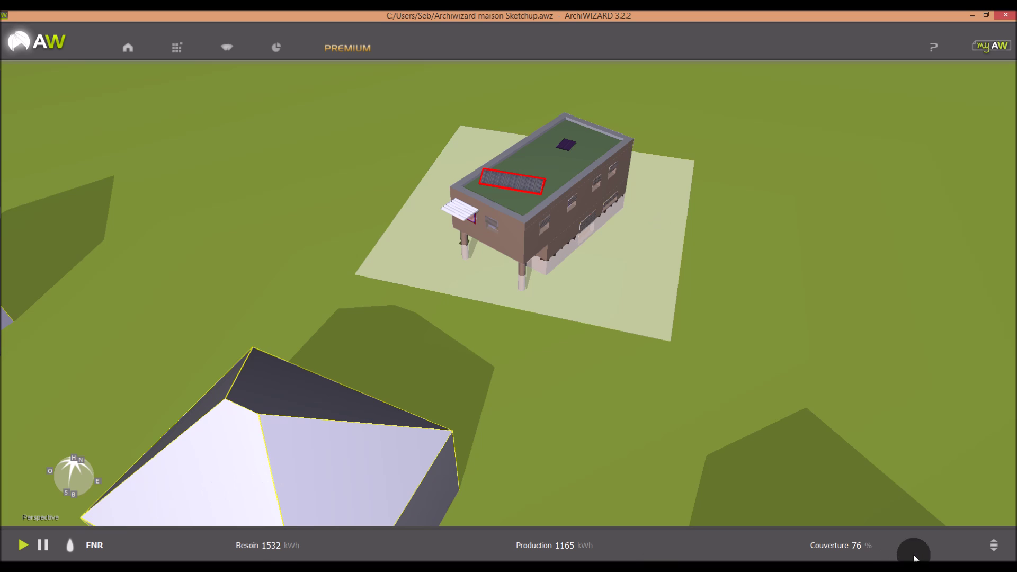
- With the photovoltaic ENR indicators displayed, make the roof's photovoltaic panel pivoting, try a 45° inclination, and set it back to 30°
click(993, 545)
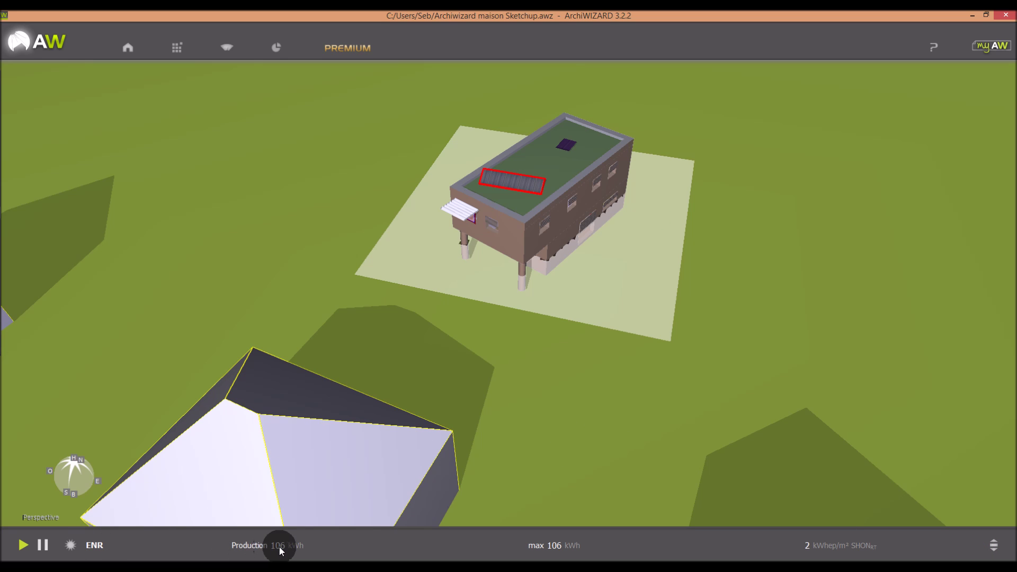
click(567, 150)
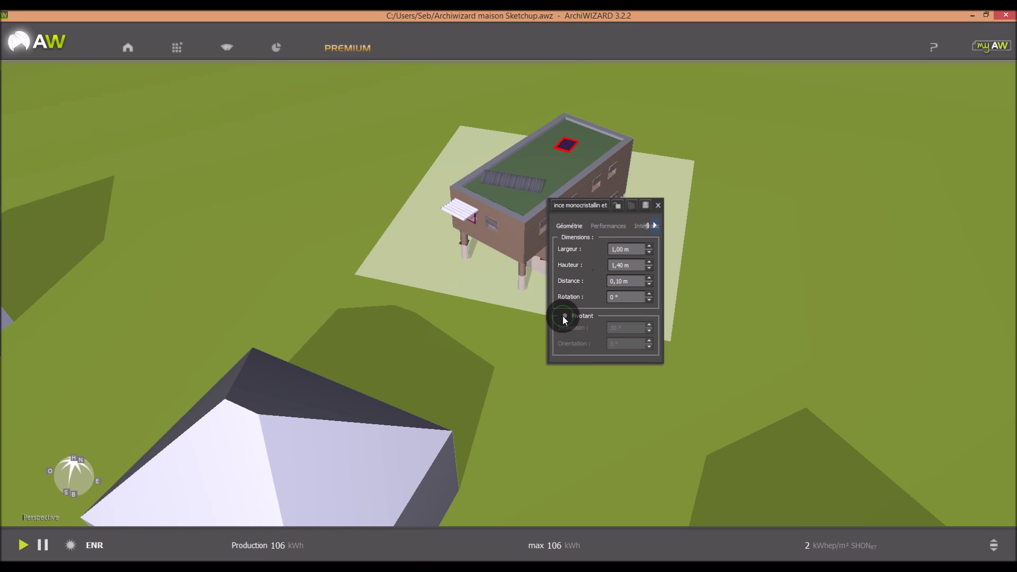
click(564, 317)
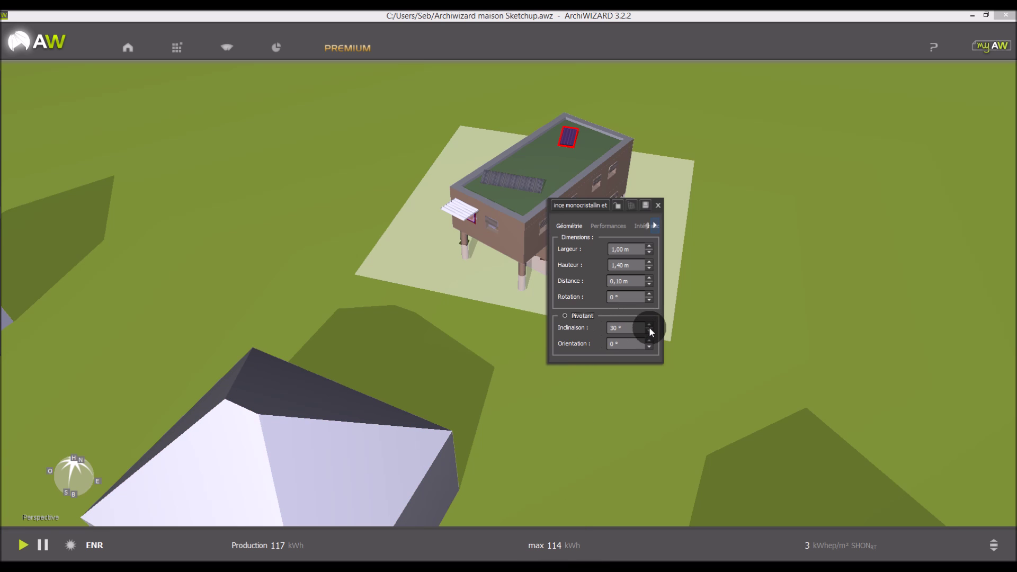
drag(630, 329, 584, 321)
text(45)
drag(636, 327, 567, 326)
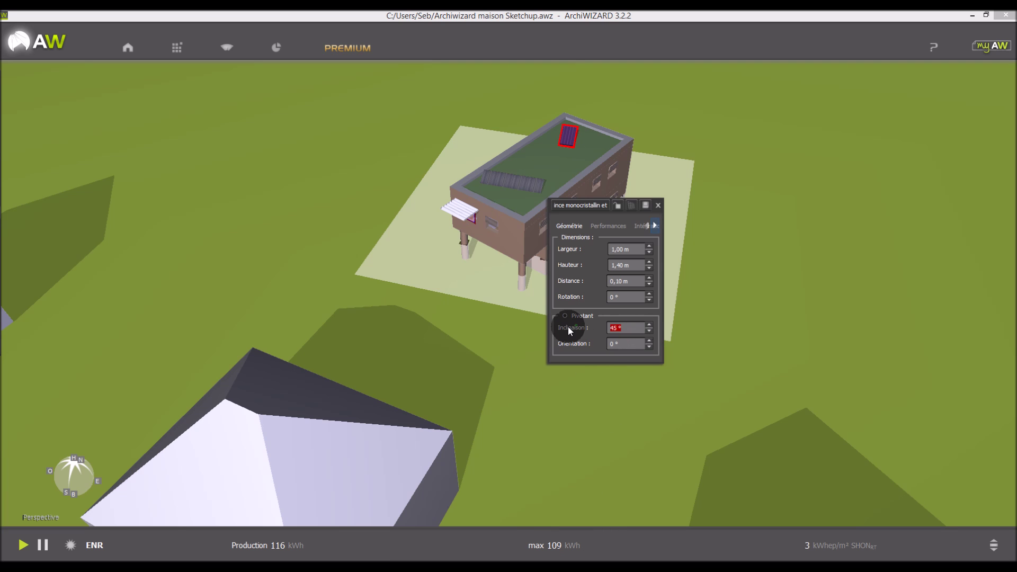
text(30)
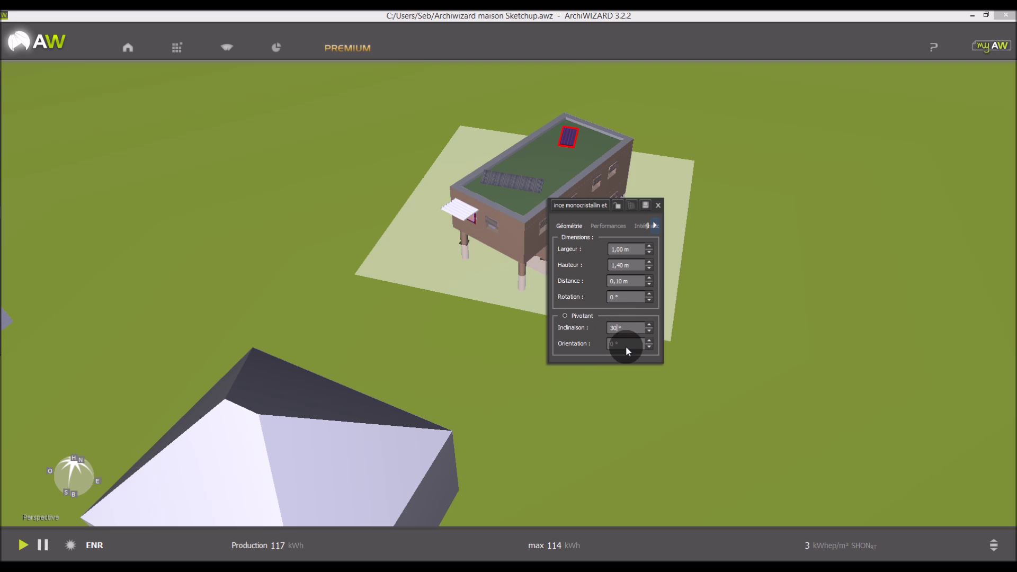
- Set the pivoting photovoltaic panel's orientation to 45° and close its properties
drag(626, 343, 590, 345)
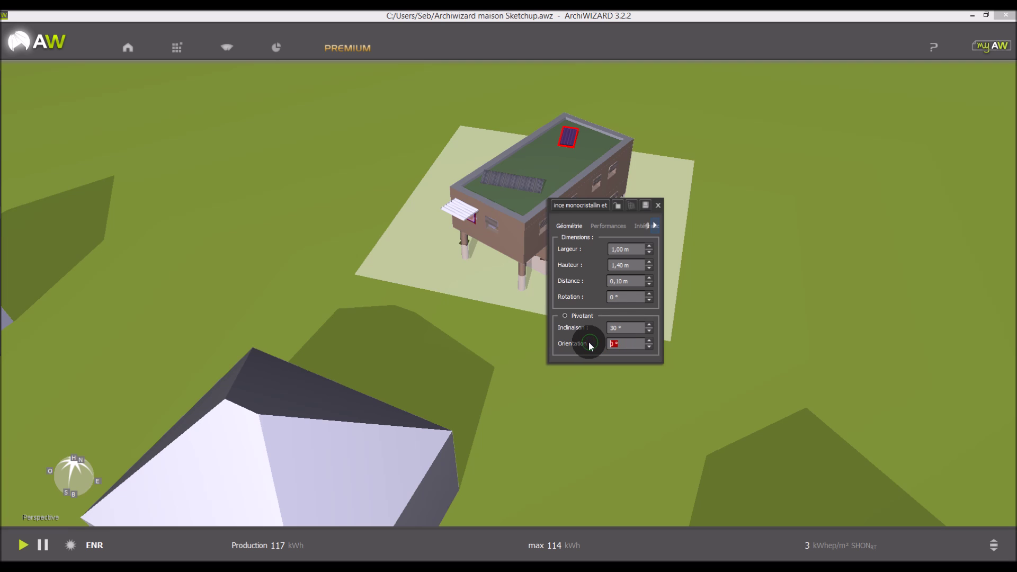
text(45)
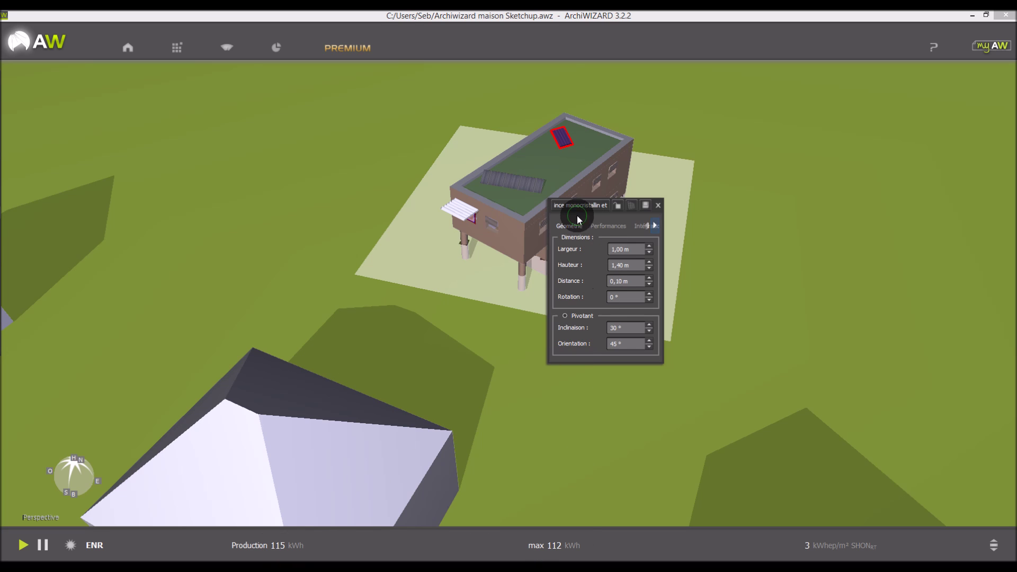
click(657, 207)
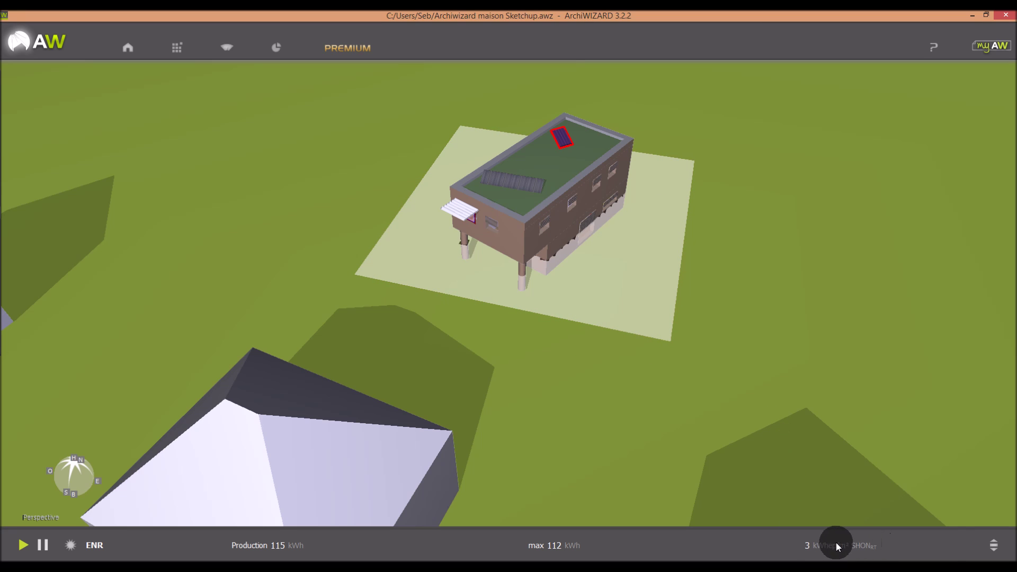
- Try to run the ESTIMATION Bbio calculation, and return to the BÂTI indicators
click(997, 552)
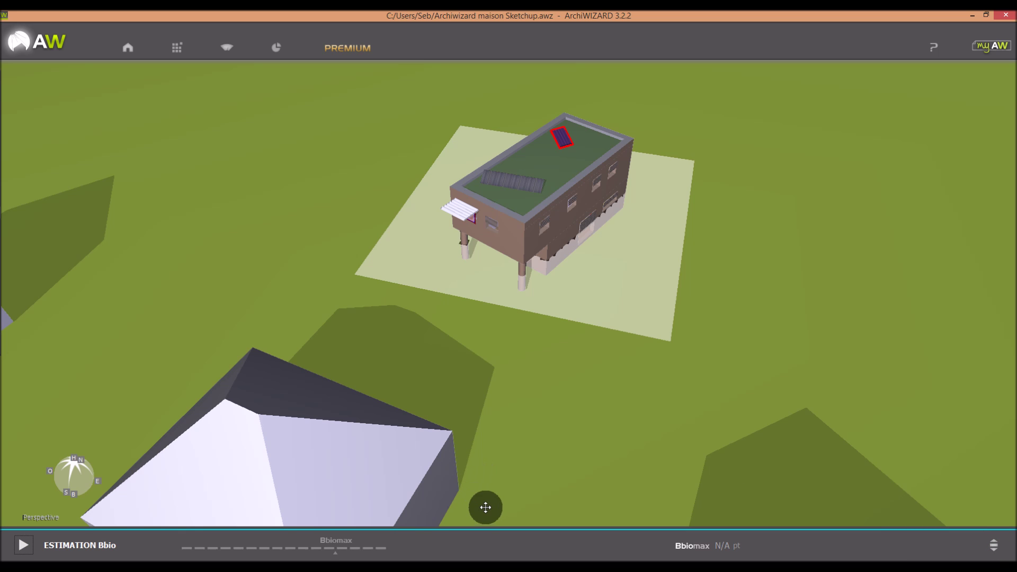
click(23, 544)
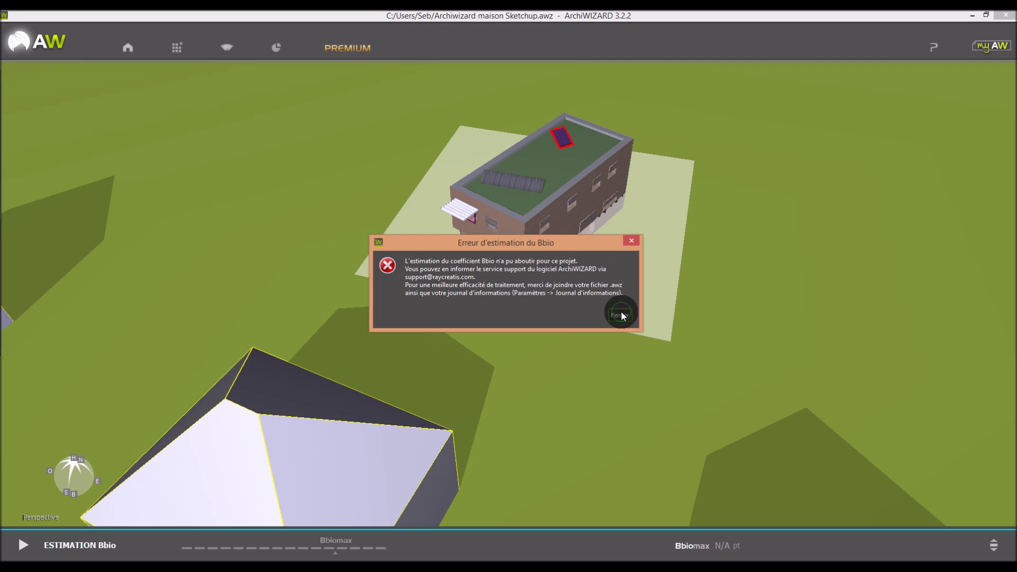
click(619, 314)
click(993, 546)
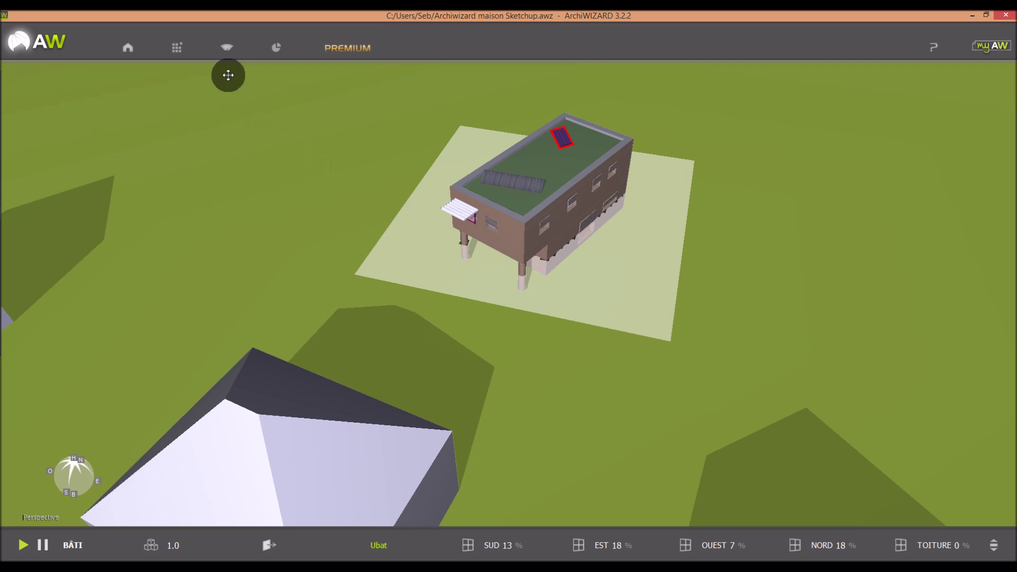
- Open the Résultats window and the Imagerie solaire panel, and place them on opposite sides of the 3D view
click(275, 47)
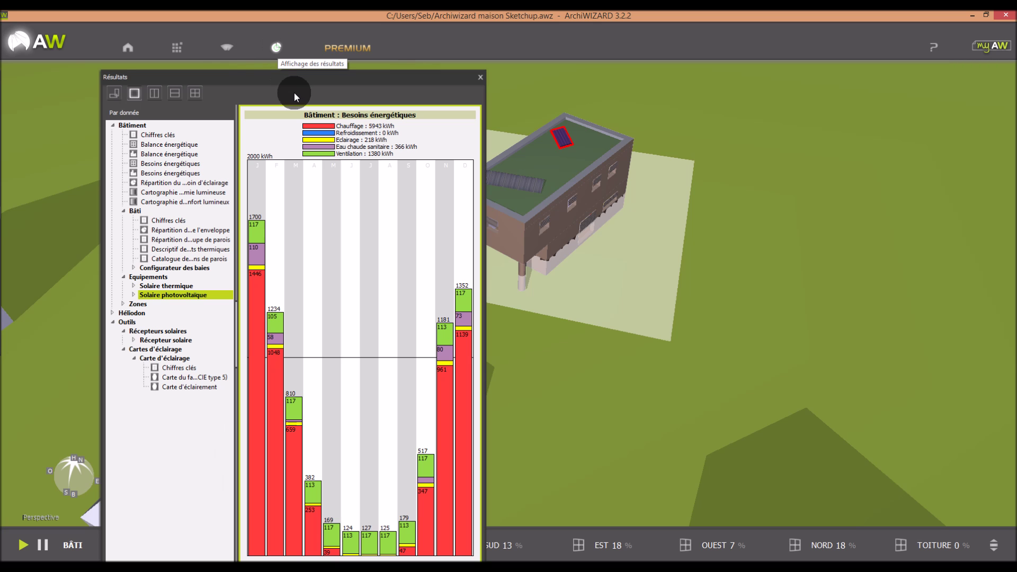
drag(375, 75, 874, 57)
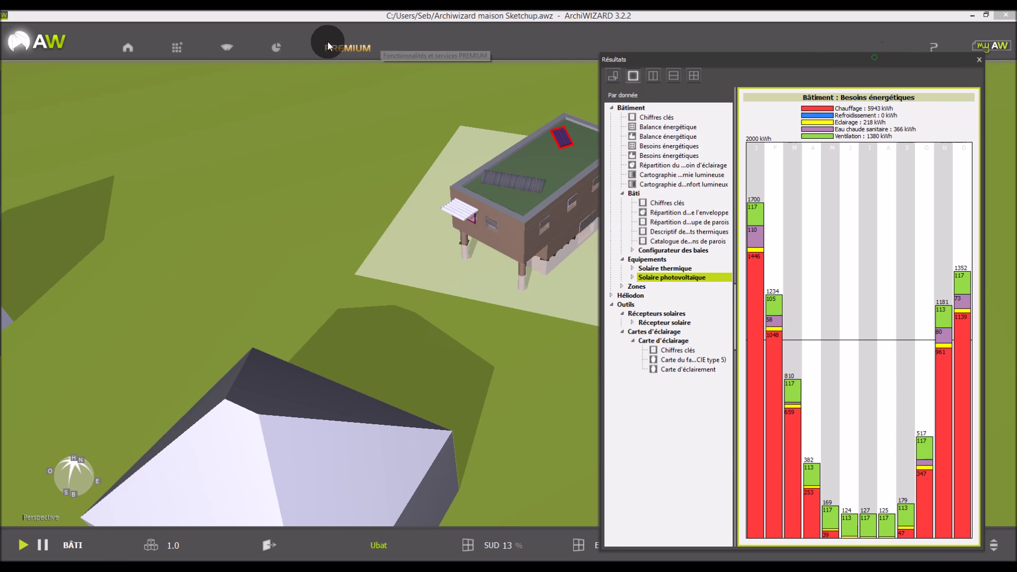
click(129, 47)
click(227, 48)
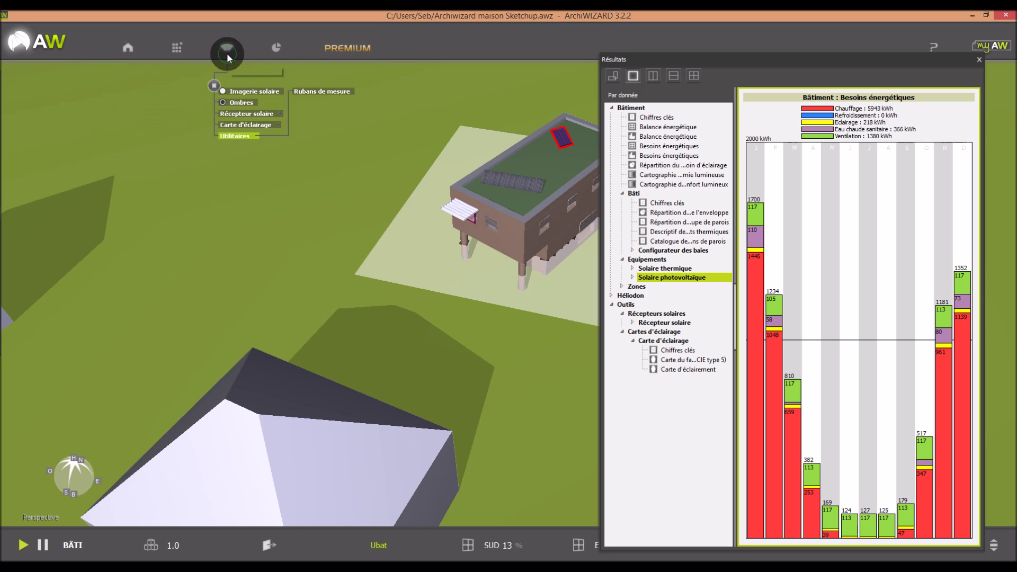
click(229, 91)
drag(880, 233, 272, 189)
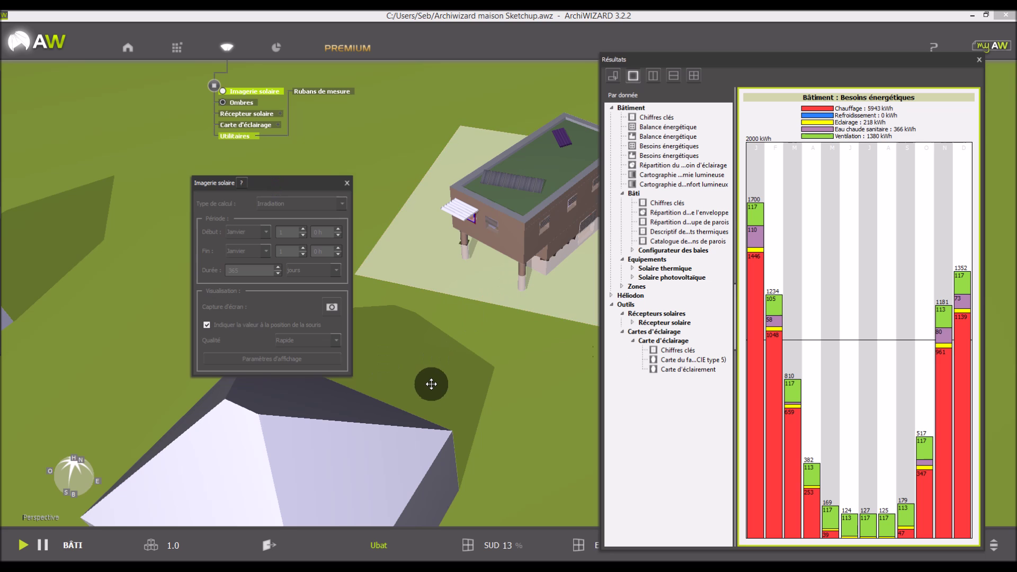
- Hide and show all open panels several times to check the unobstructed 3D view, leaving the panels shown
key(h)
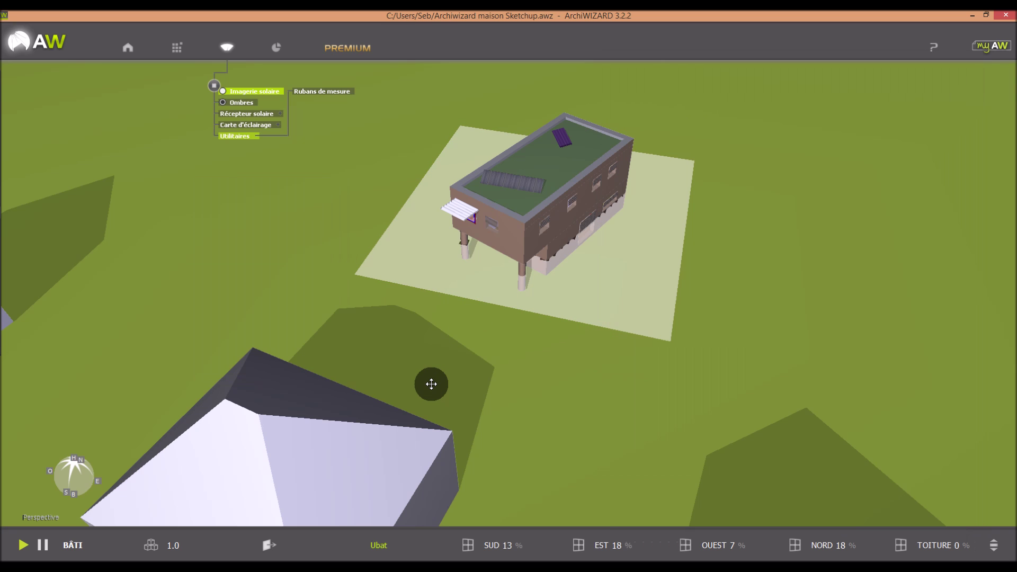
key(h)
key(h)
key(h)
key(h)
key(h)
key(h)
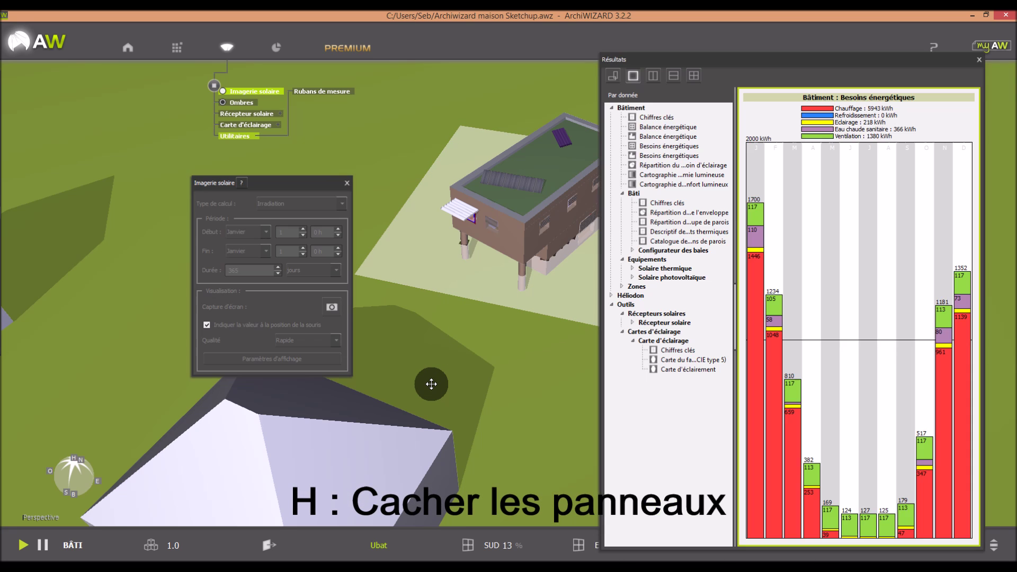
key(h)
- Close the Imagerie solaire panel and the Résultats window
click(345, 181)
click(969, 80)
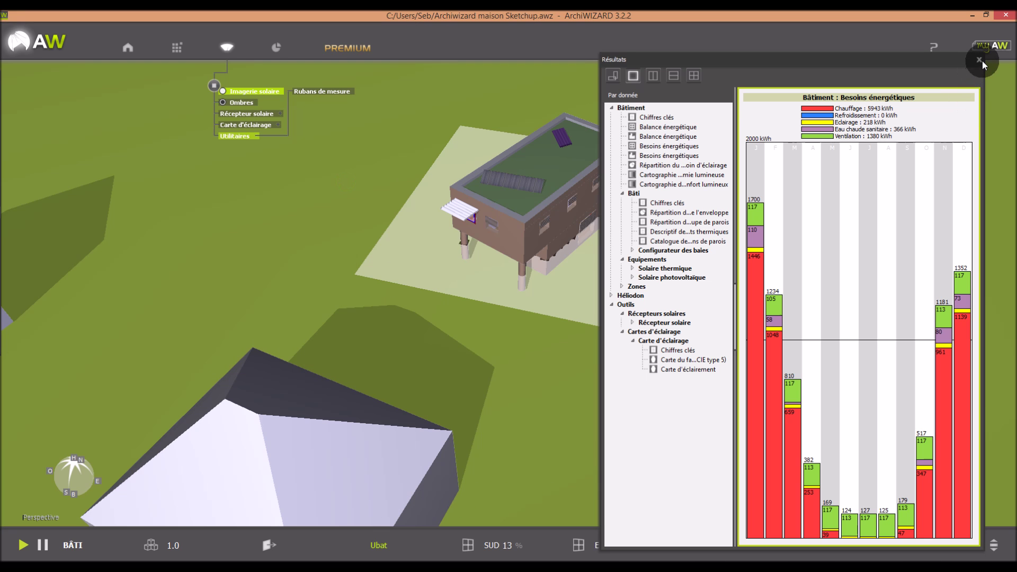
drag(874, 218, 720, 289)
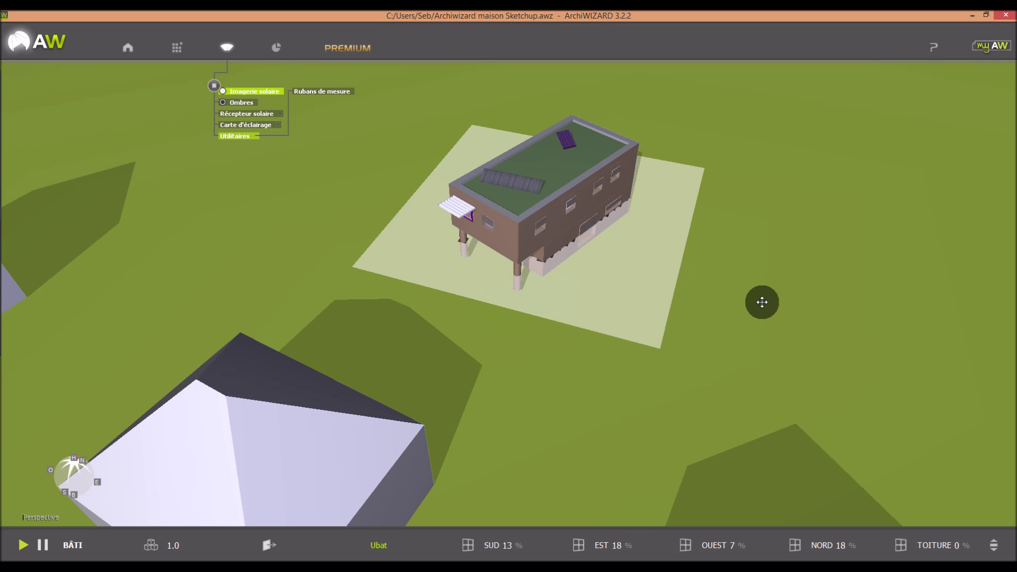
- Lower the horizontal section plane through the roof and upper floor to examine the house's interior down to the lighting map
key(ctrl+d)
ctrl+scroll(762, 302, down, 3)
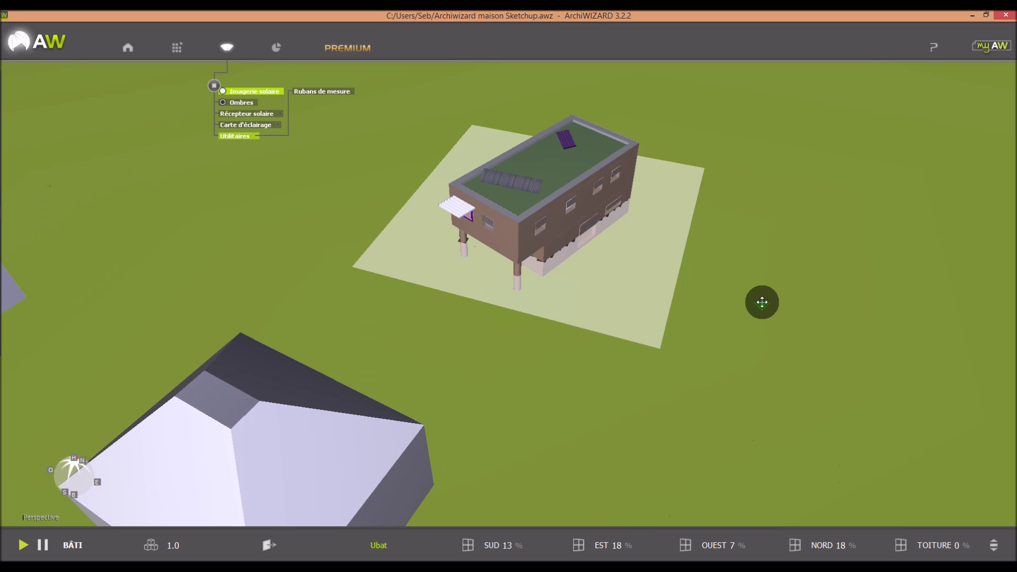
ctrl+scroll(761, 302, up, 3)
ctrl+scroll(762, 302, down, 1)
ctrl+scroll(762, 302, down, 5)
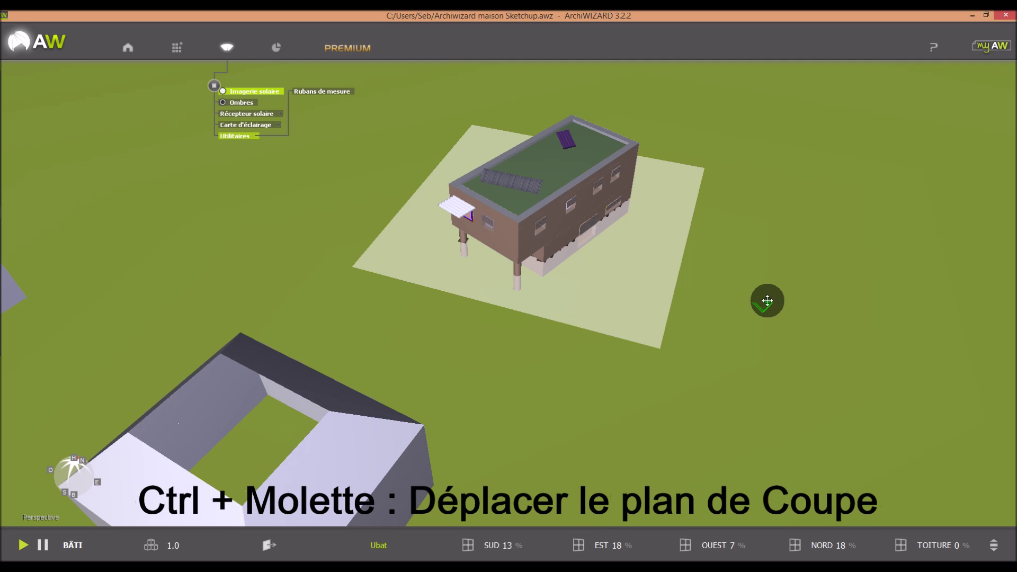
ctrl+scroll(768, 299, down, 4)
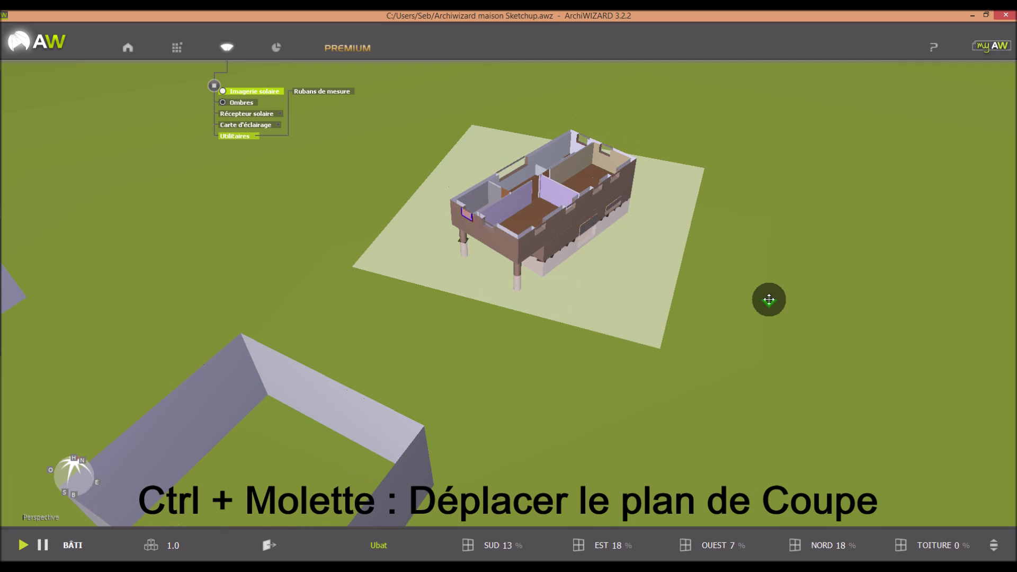
ctrl+scroll(768, 299, up, 2)
ctrl+scroll(768, 299, down, 2)
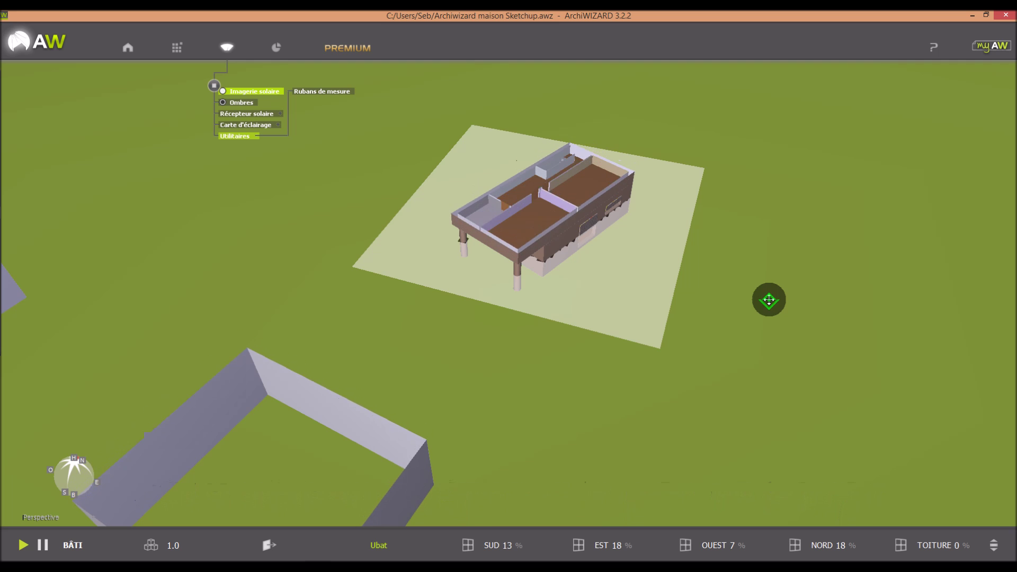
ctrl+scroll(768, 299, up, 3)
ctrl+scroll(769, 299, down, 4)
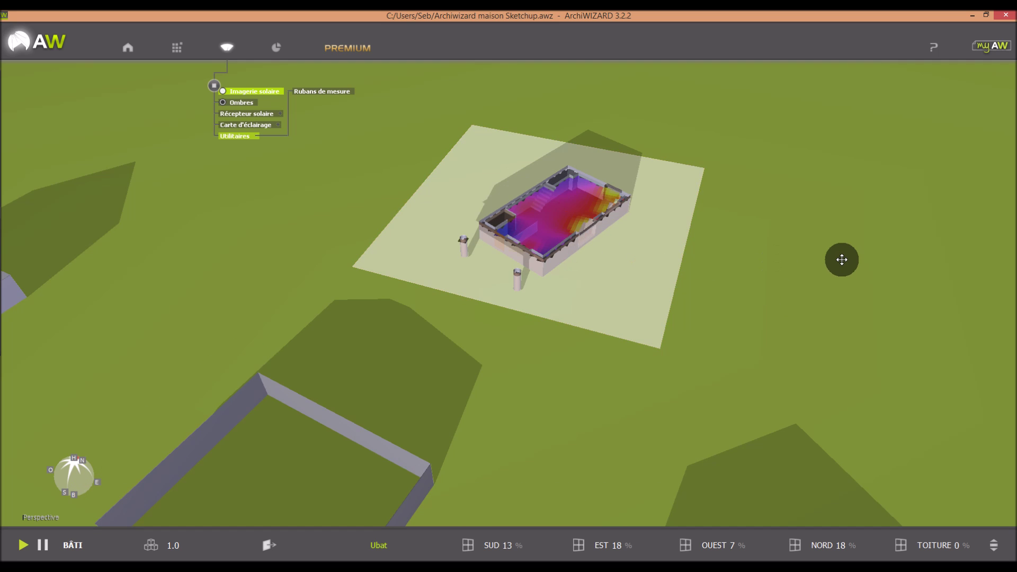
- Move the section plane up and down through the house repeatedly, finishing above the roof to restore the full building
ctrl+scroll(841, 260, up, 4)
ctrl+scroll(842, 260, down, 4)
ctrl+scroll(841, 259, up, 4)
ctrl+scroll(842, 259, down, 4)
ctrl+scroll(841, 260, up, 4)
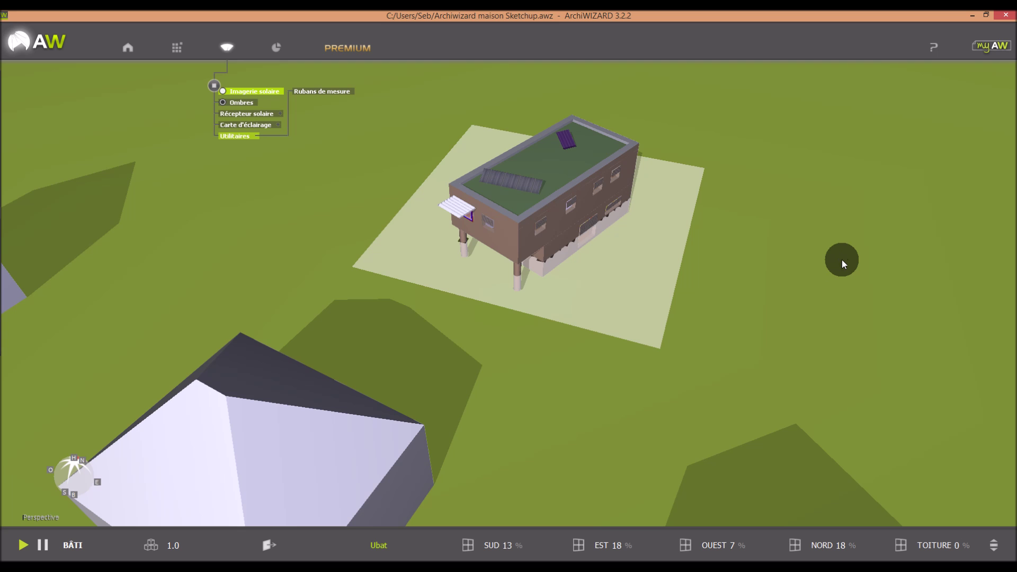
scroll(808, 265, down, 3)
drag(512, 243, 781, 409)
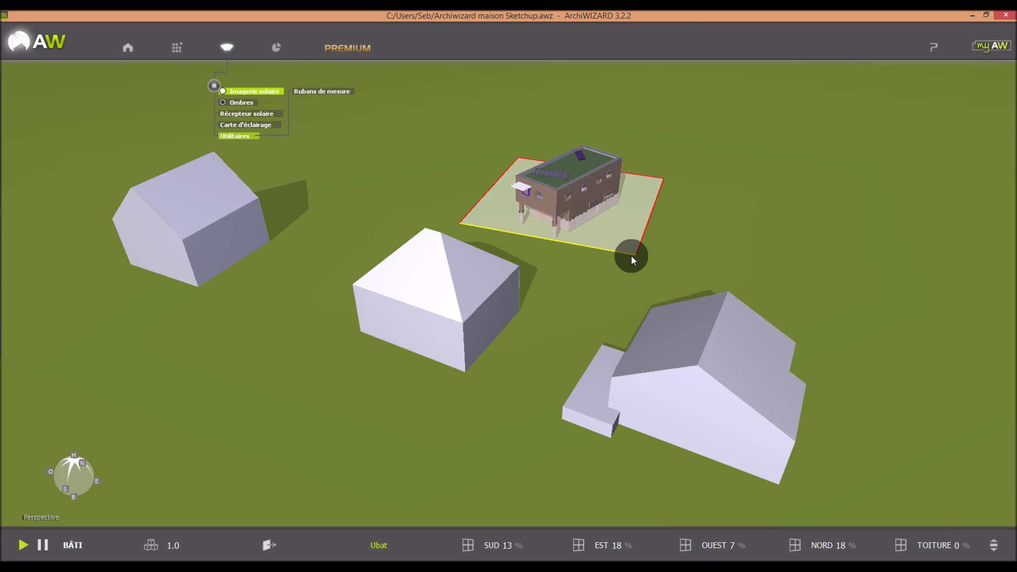
mouse_move(766, 266)
mouse_down()
mouse_move(726, 263)
mouse_move(779, 256)
mouse_move(771, 268)
mouse_up()
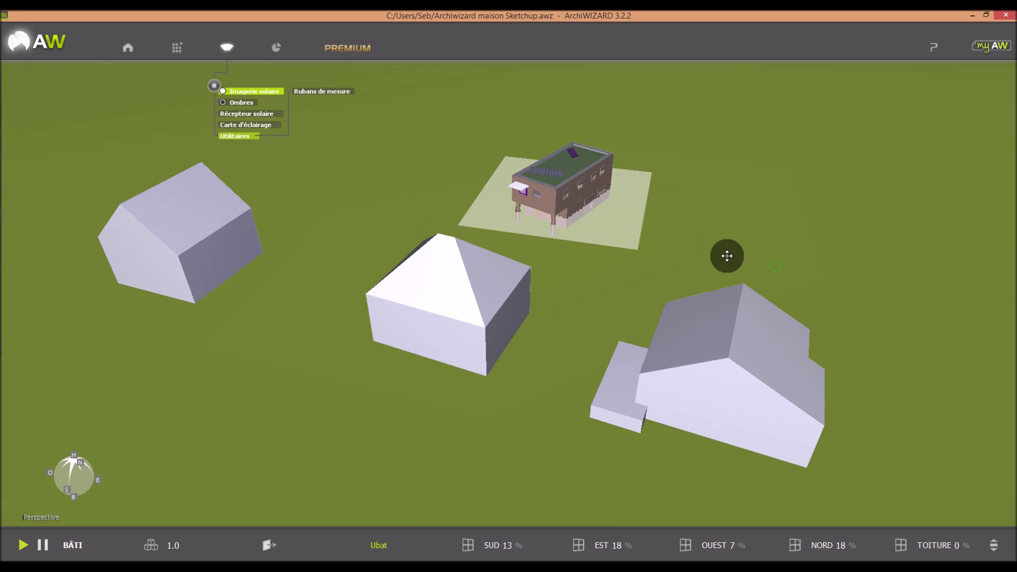